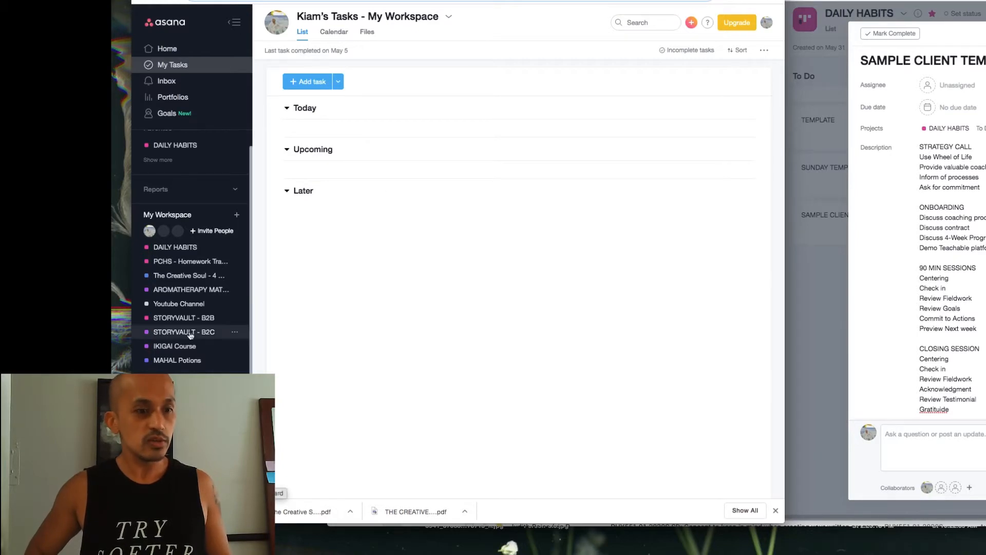
Create a blank project named "Sample Client Workflow" with Board as its default view.
click(692, 23)
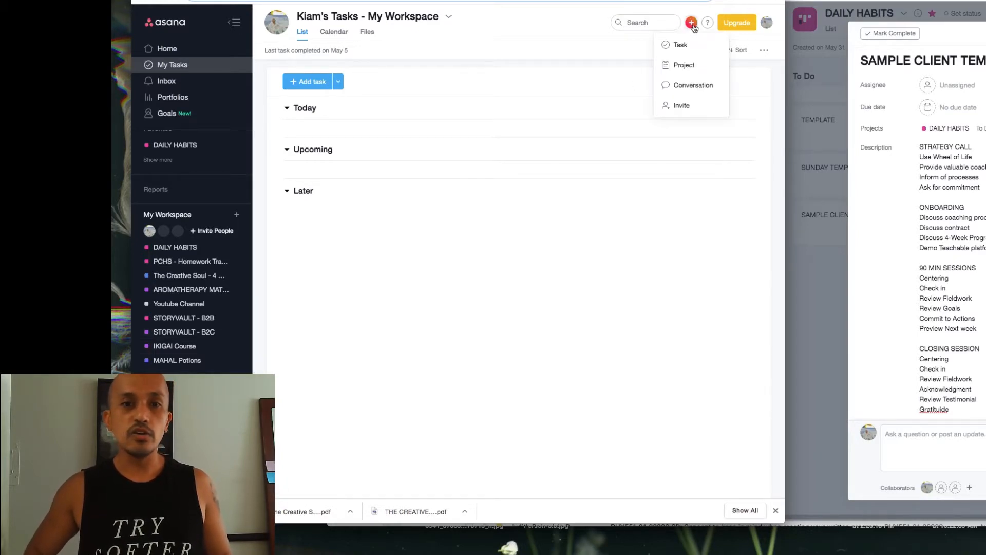
click(686, 65)
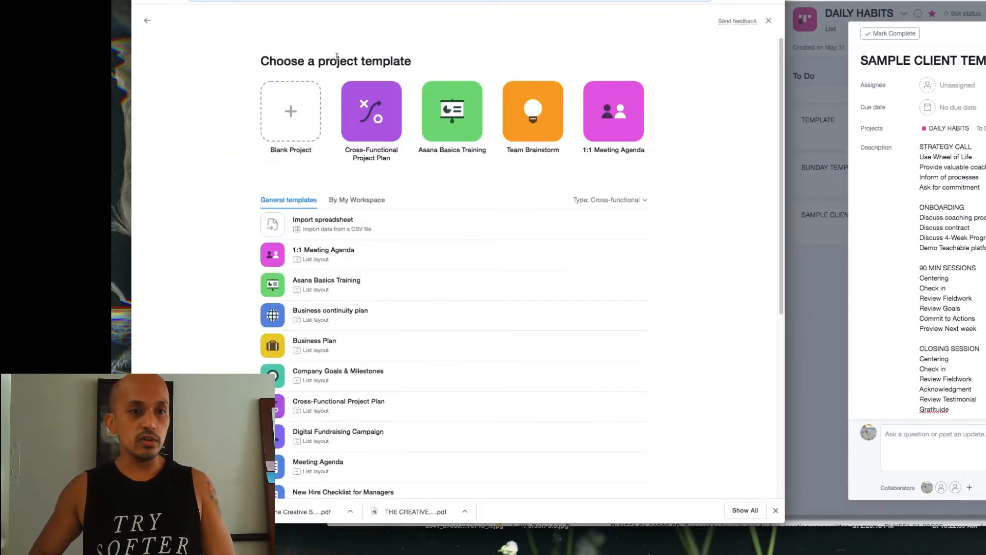
click(279, 116)
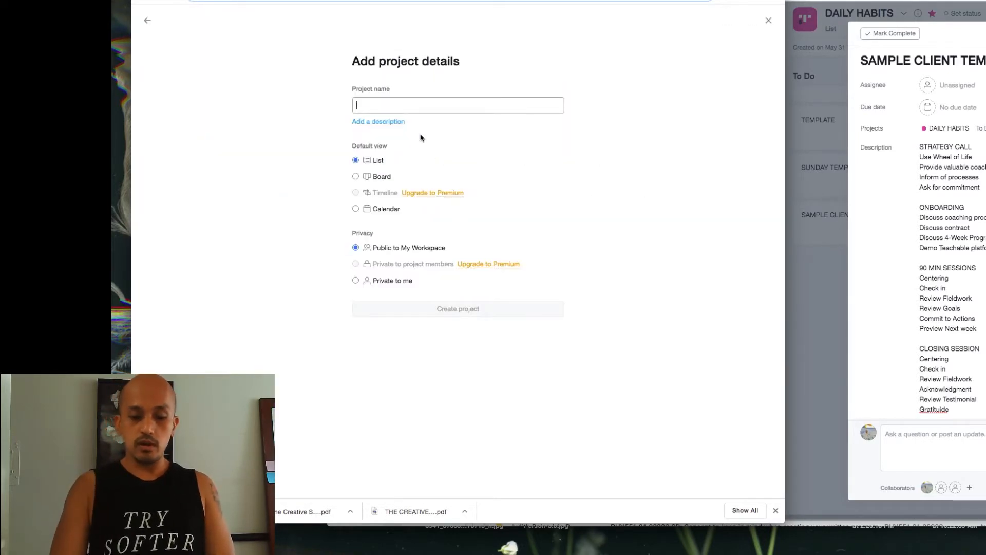
text(Sample )
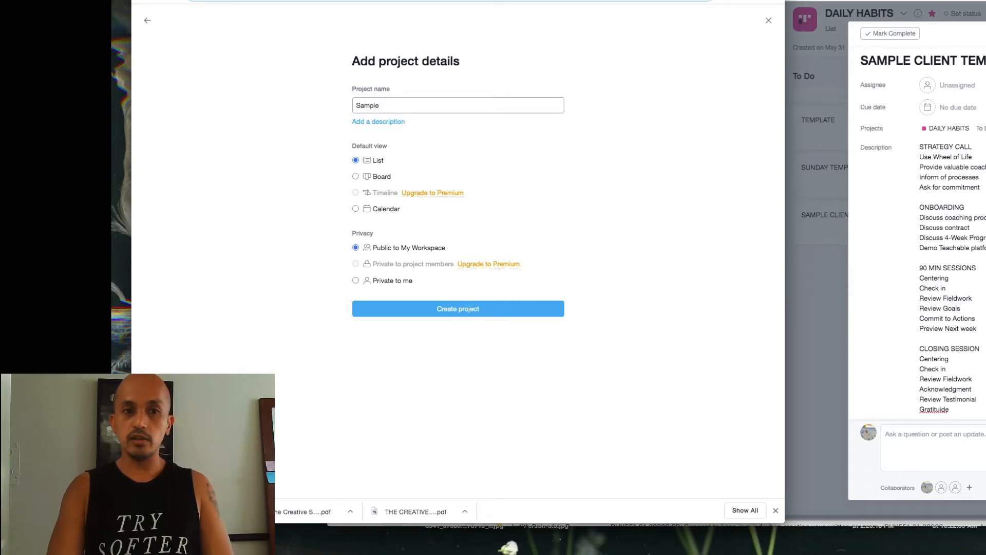
text(Client Work)
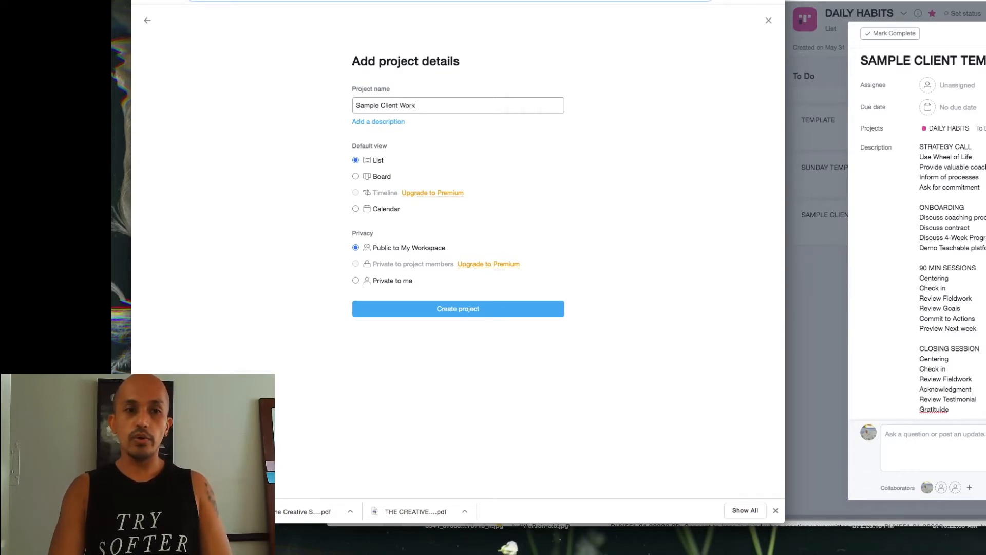
text(flow)
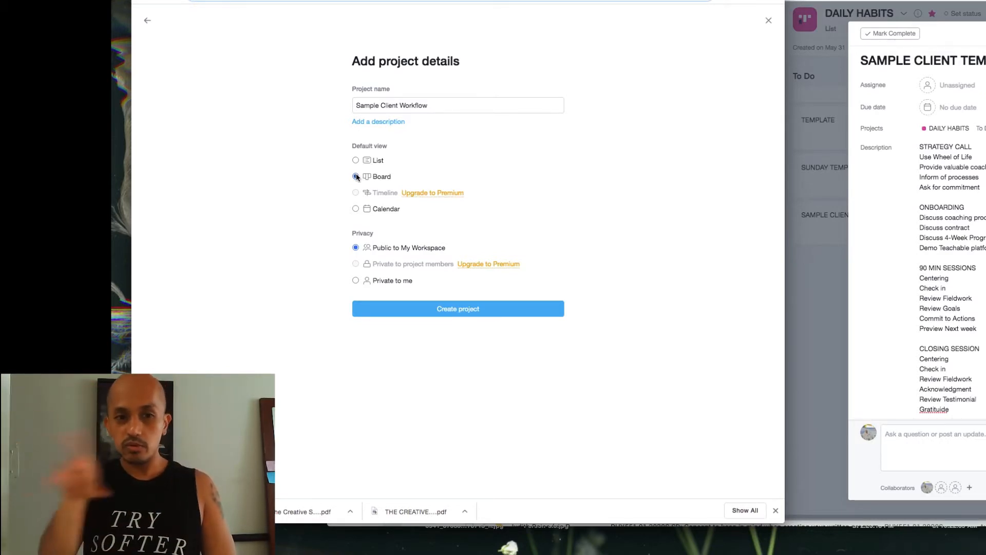
click(482, 307)
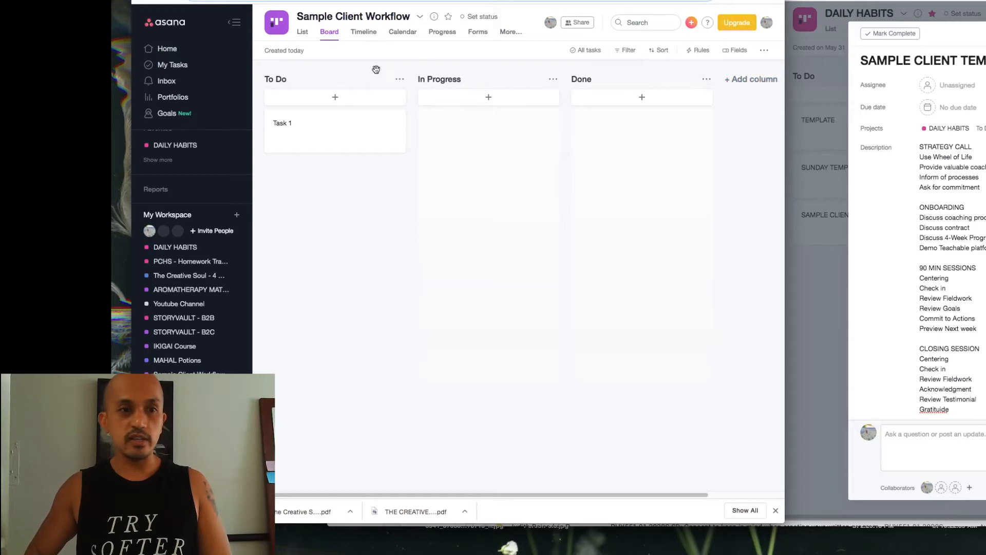
Rename the To Do column as "Warm Audience".
click(283, 78)
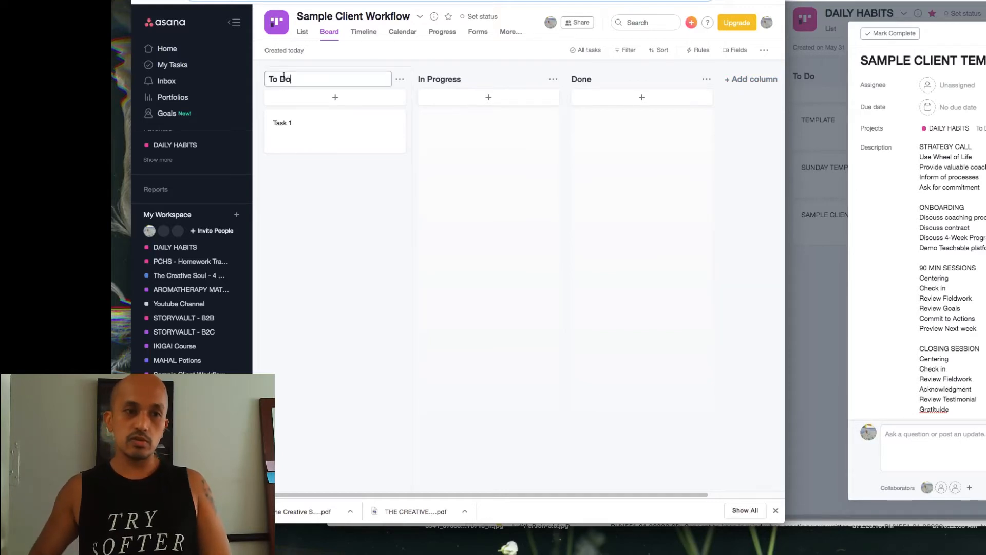
double_click(284, 77)
key(ctrl+a)
text(W)
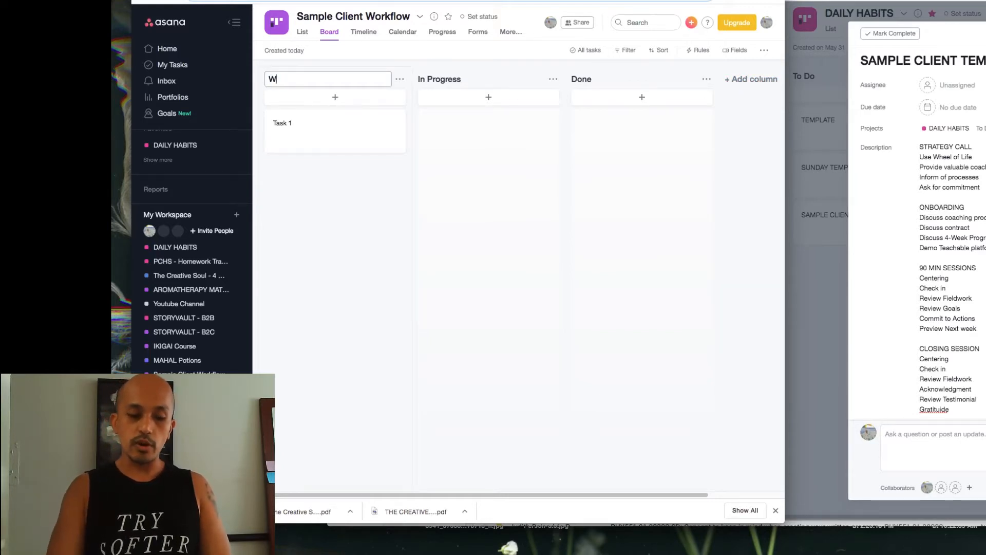
text(arm Audience)
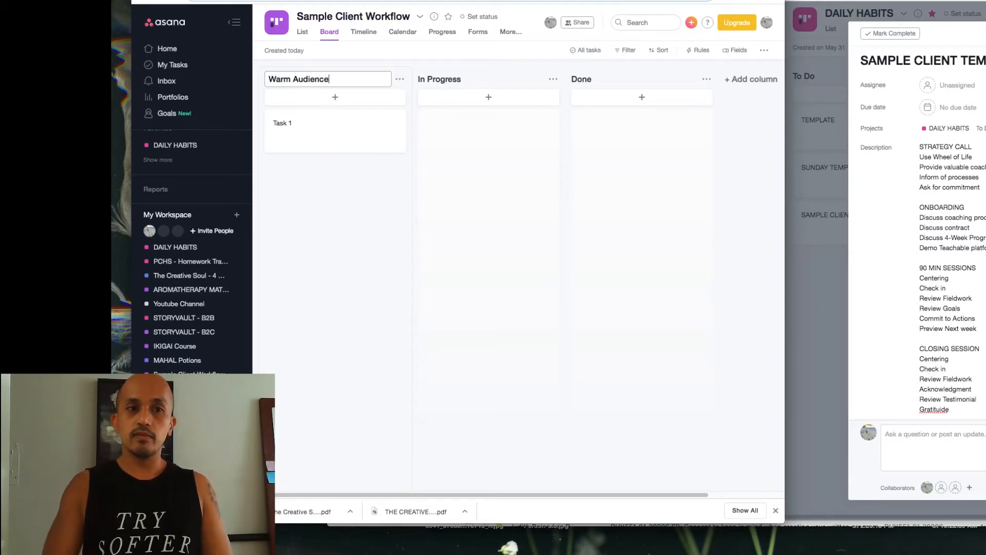
Rename the In Progress column as "Onboarding".
double_click(450, 79)
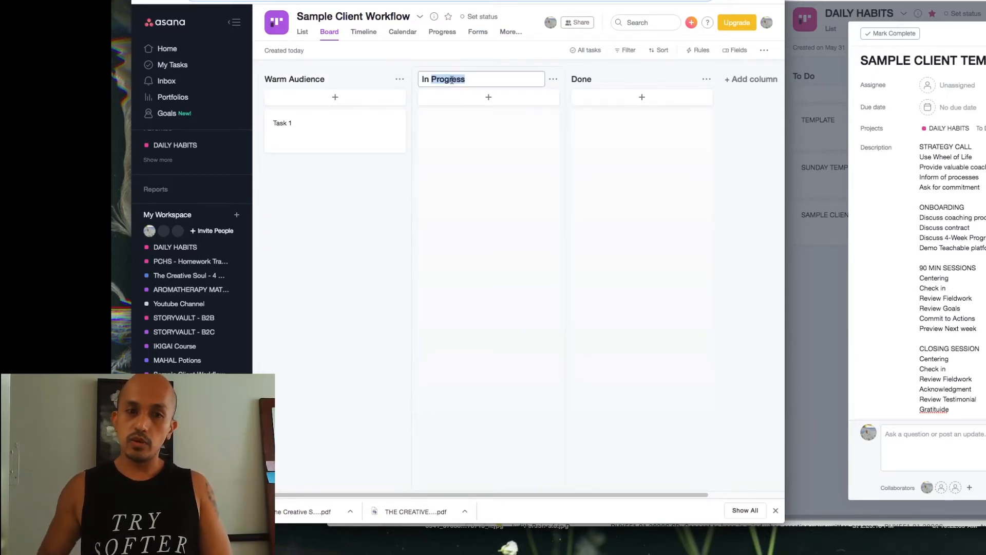
key(BackSpace)
key(BackSpace)
key(BackSpace)
key(BackSpace)
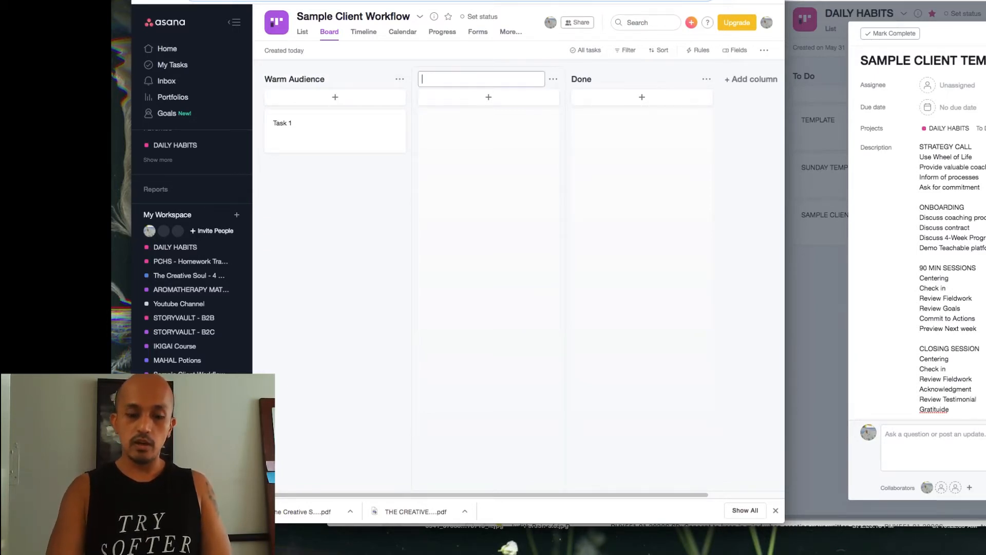
text(Onb)
key(BackSpace)
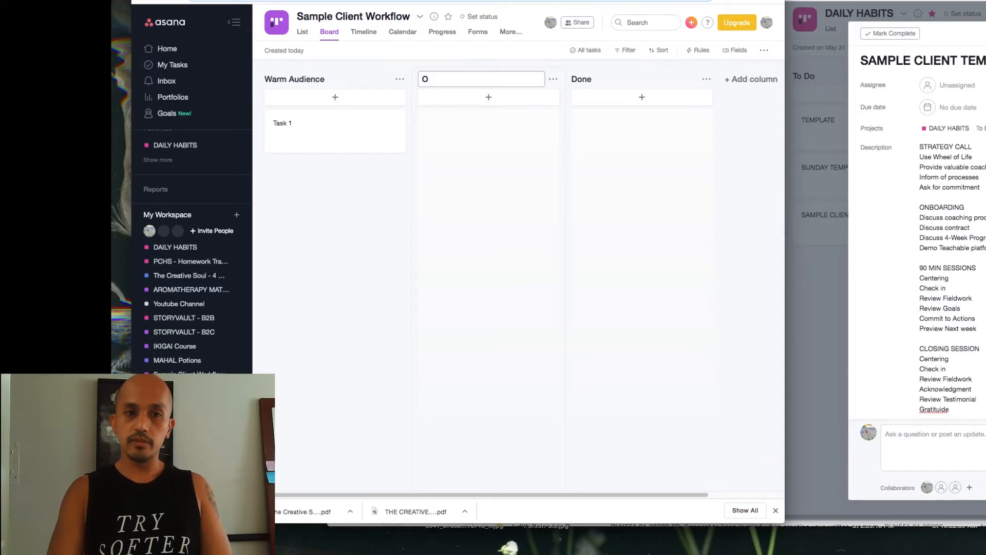
text(nboardki)
key(BackSpace)
key(BackSpace)
text(ing)
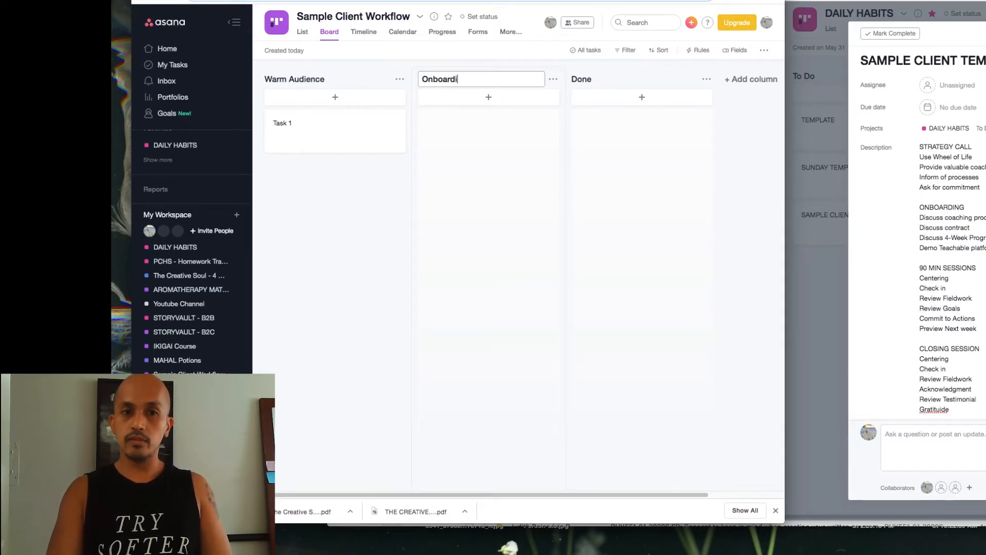
Rename the Done column as "Session 1".
click(590, 81)
double_click(590, 81)
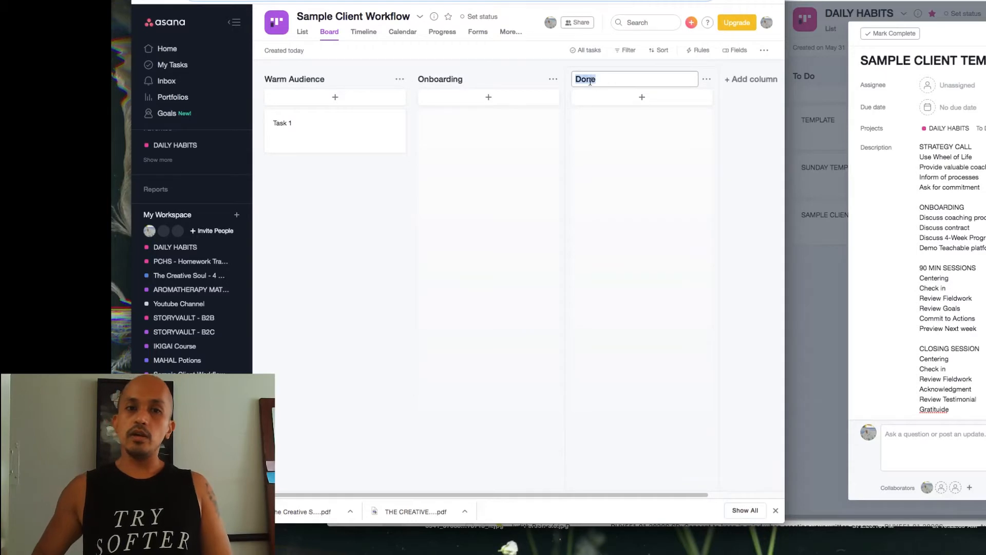
text(Session )
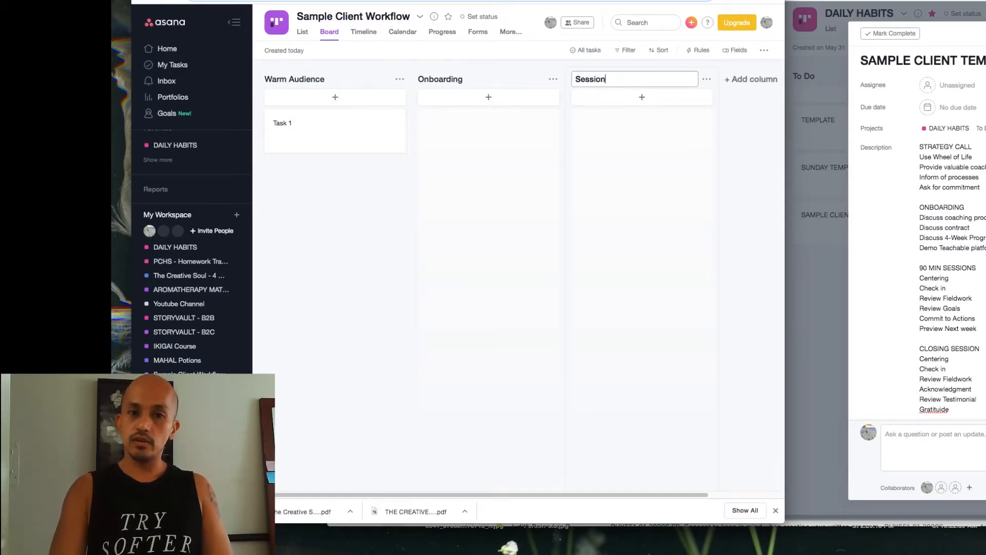
text(1)
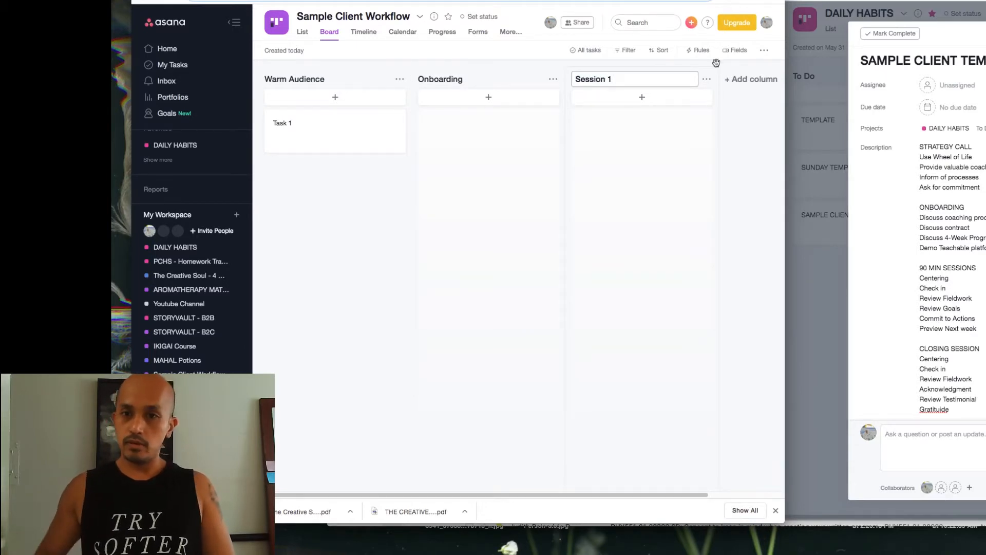
Add three columns after Session 1, named "Session 2", "Session 3" and "Session 4".
click(754, 80)
text(Session )
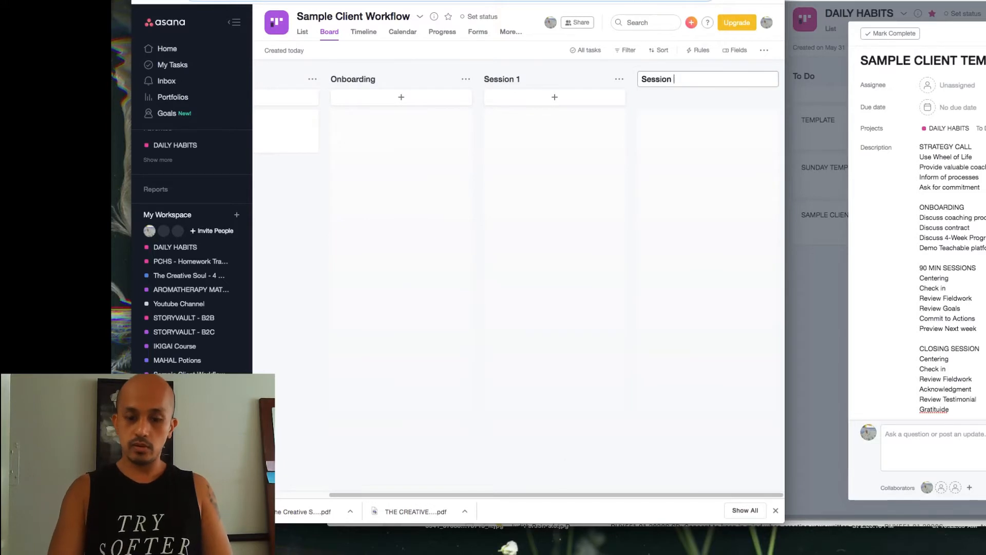
text(2)
key(Return)
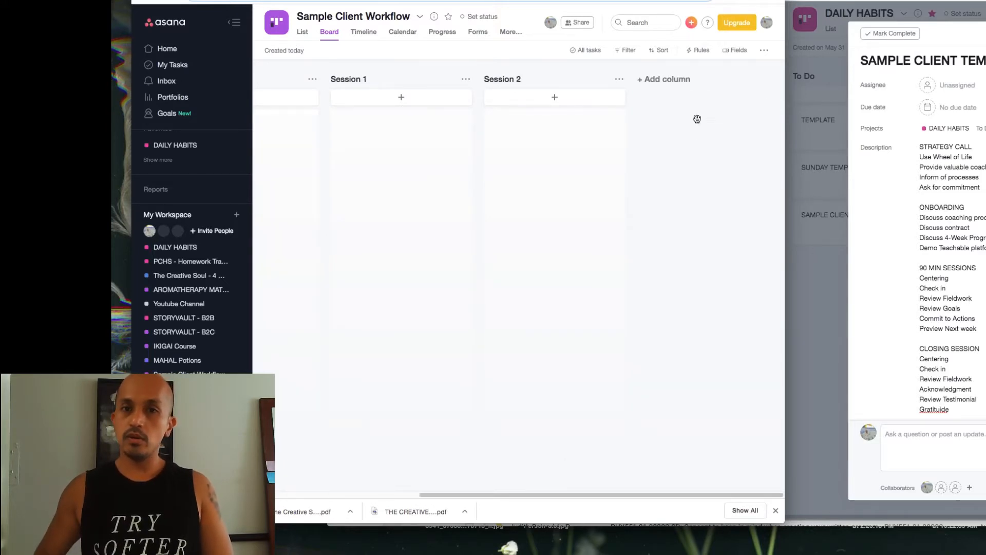
click(678, 84)
text(Session 3)
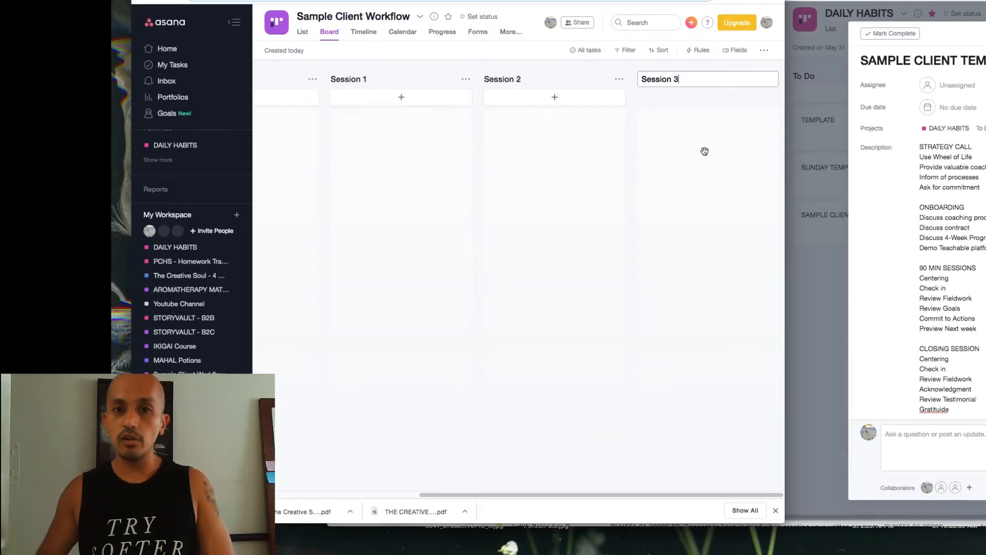
key(Return)
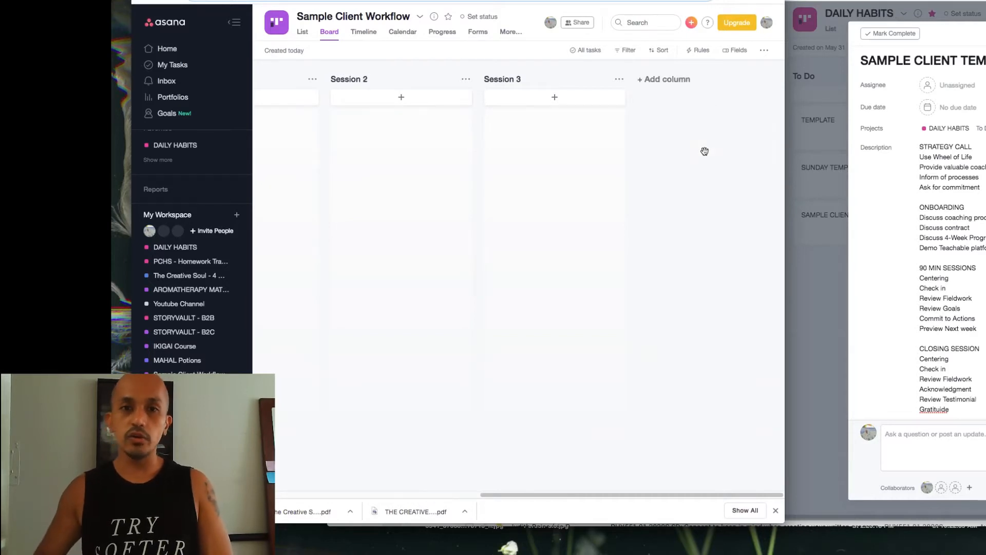
click(661, 79)
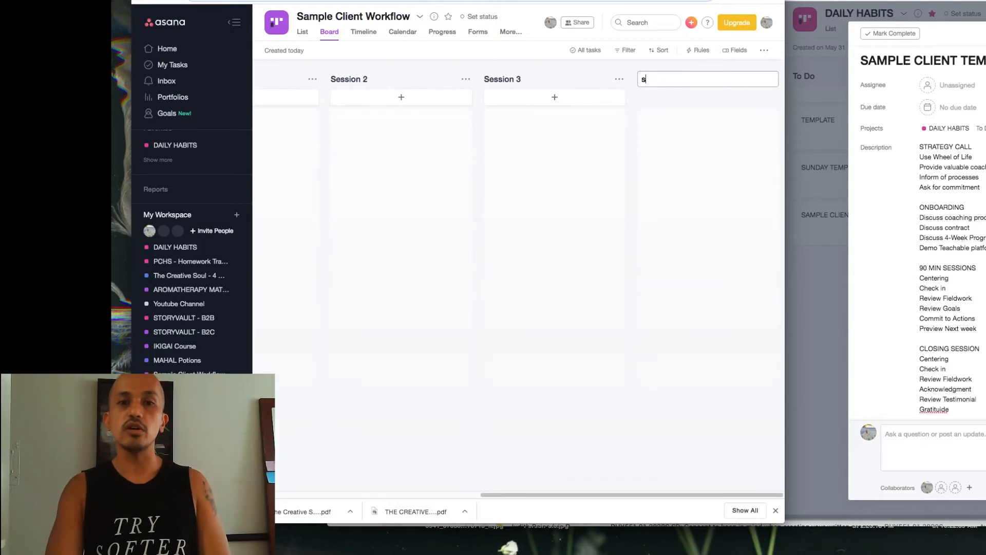
text(Session 4)
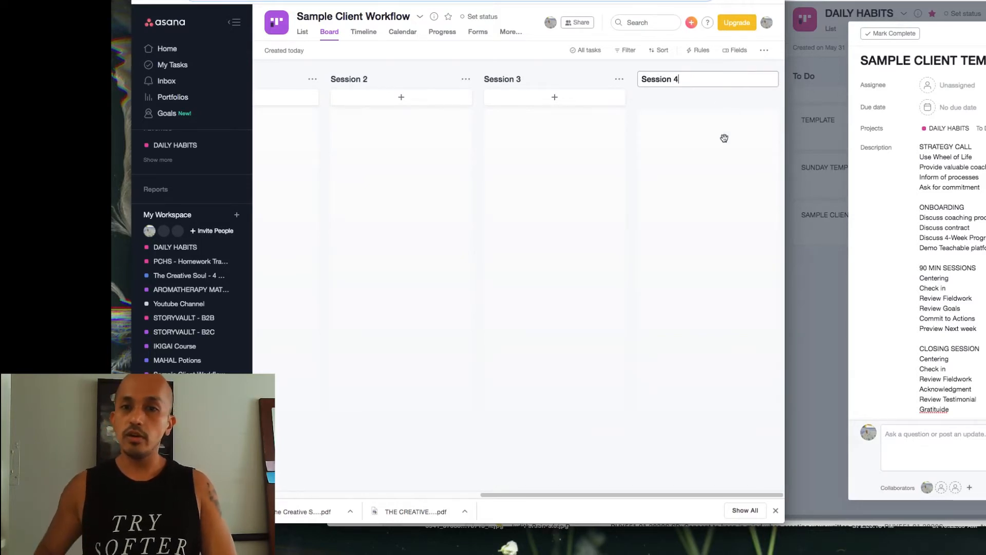
key(Return)
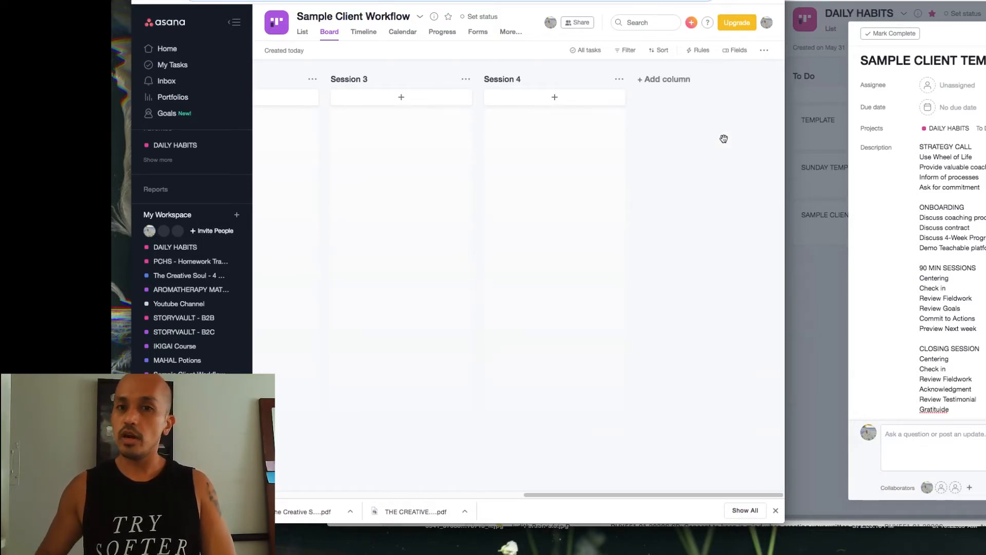
Add a column named "Follow Up" after Session 4.
click(682, 85)
text(Follow Up)
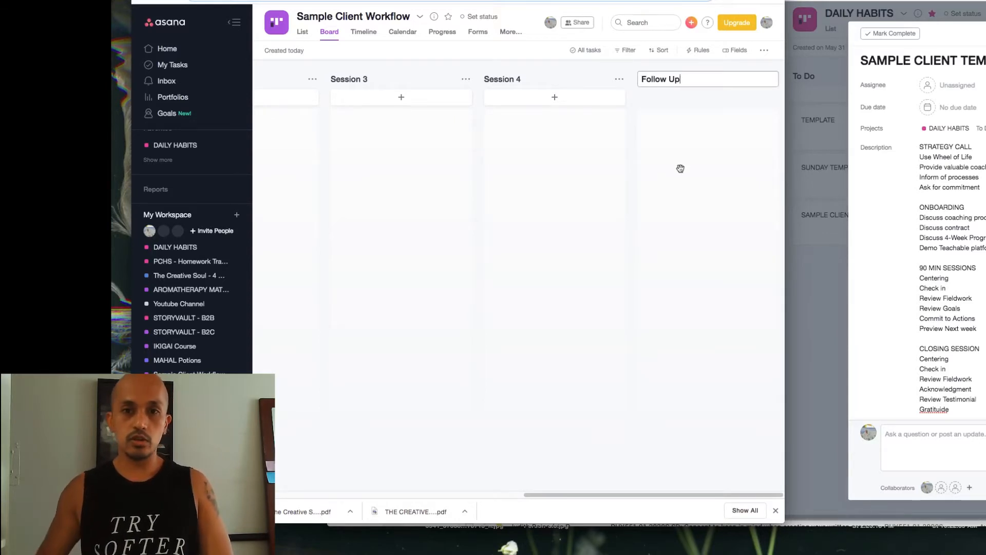
key(Return)
Open the details of Task 1 in the Warm Audience column and its empty description for editing.
scroll(393, 177, left, 10)
scroll(393, 177, left, 5)
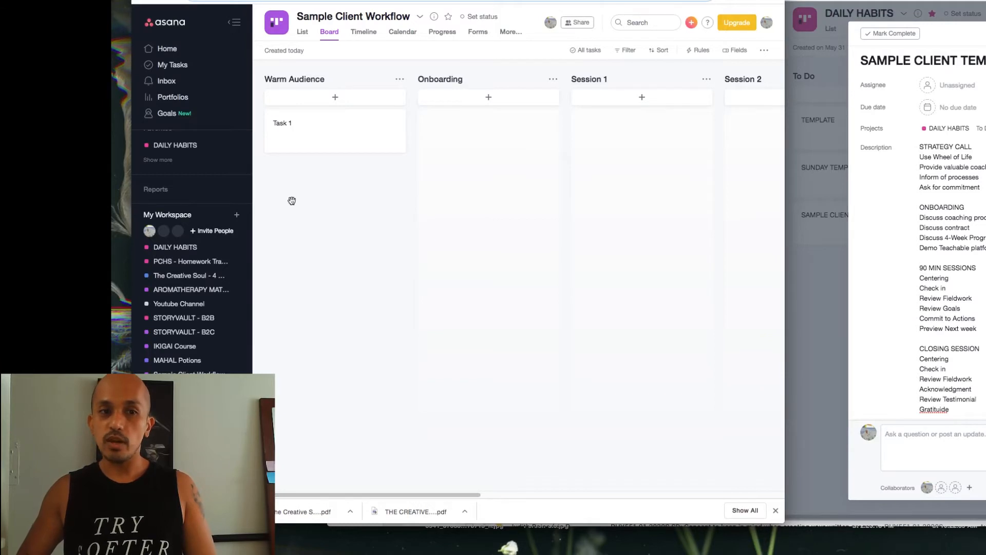
drag(383, 141, 288, 154)
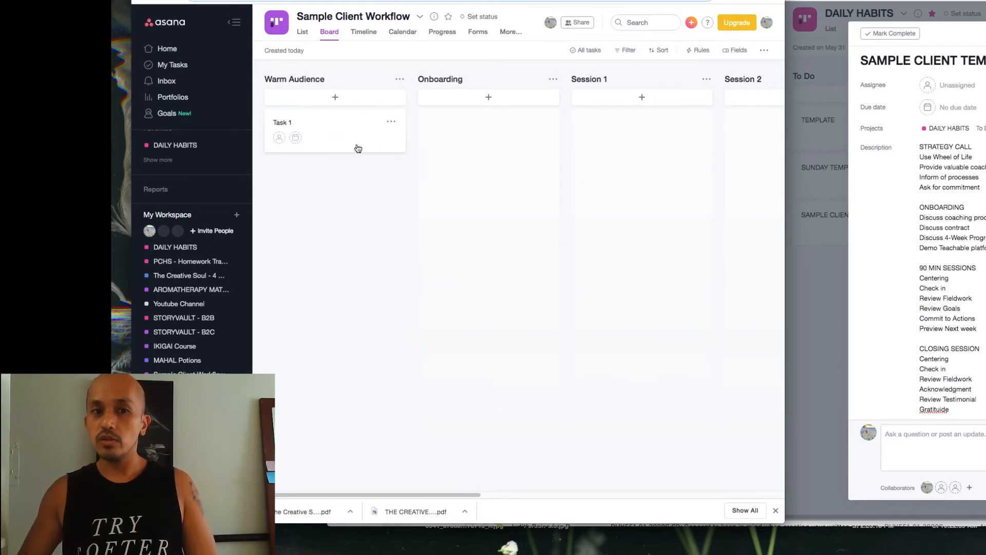
click(391, 122)
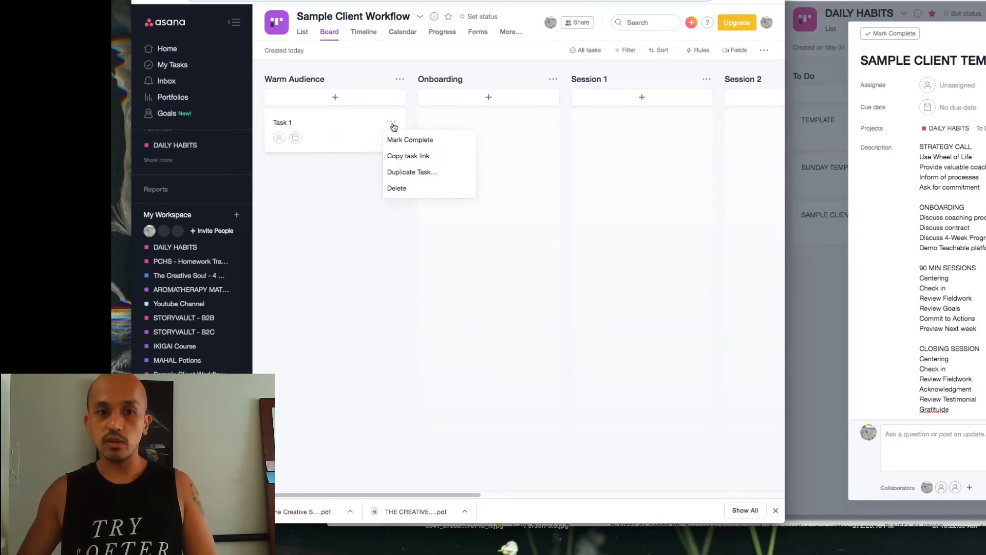
click(341, 149)
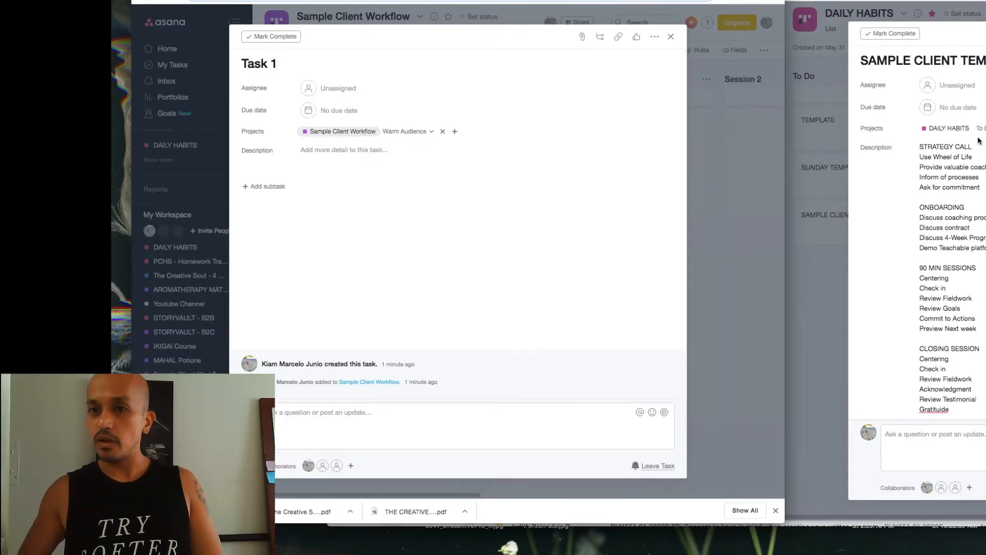
click(343, 160)
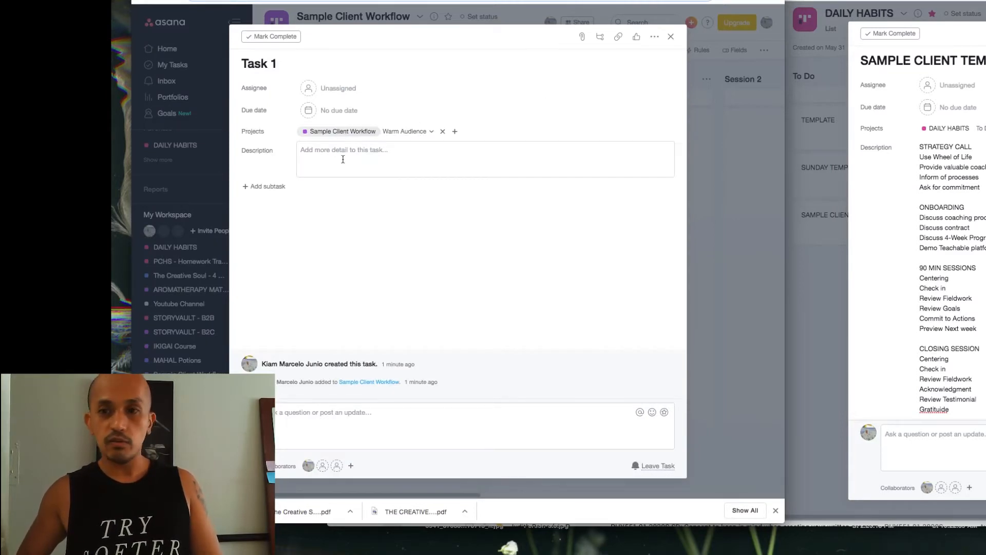
Review the Strategy Call, Onboarding, 90 Min Sessions and Closing Session outlines in the SAMPLE CLIENT TEMPLATE description.
click(895, 264)
click(933, 187)
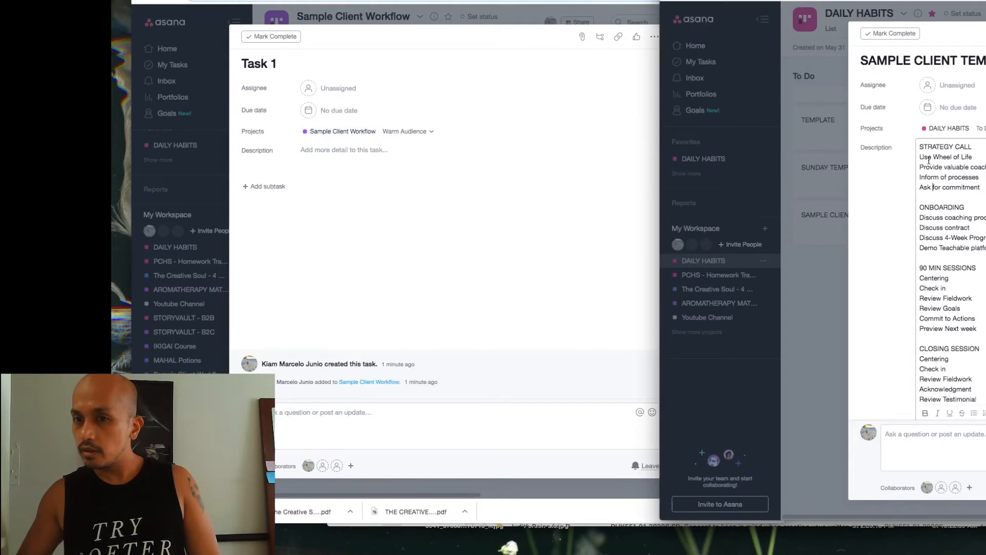
drag(920, 146, 980, 144)
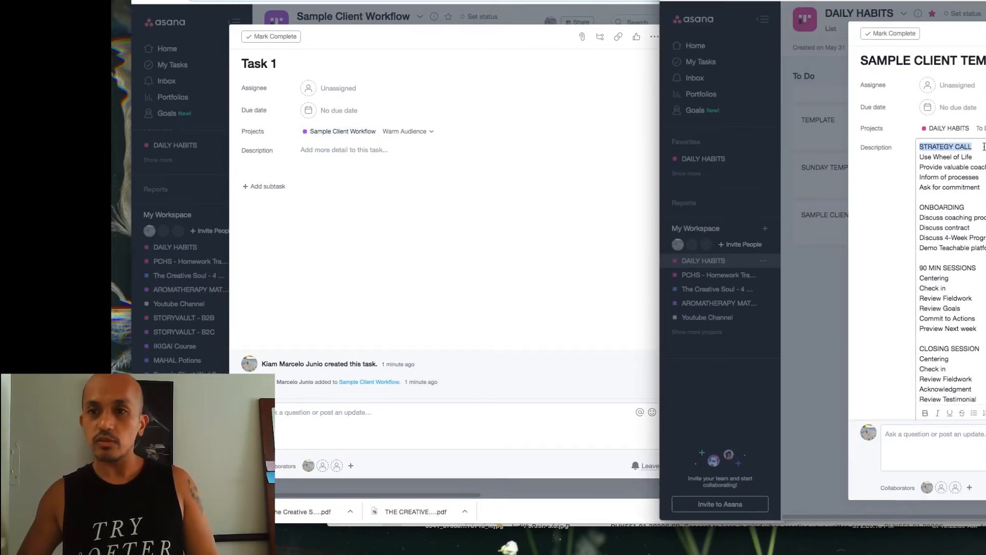
click(923, 158)
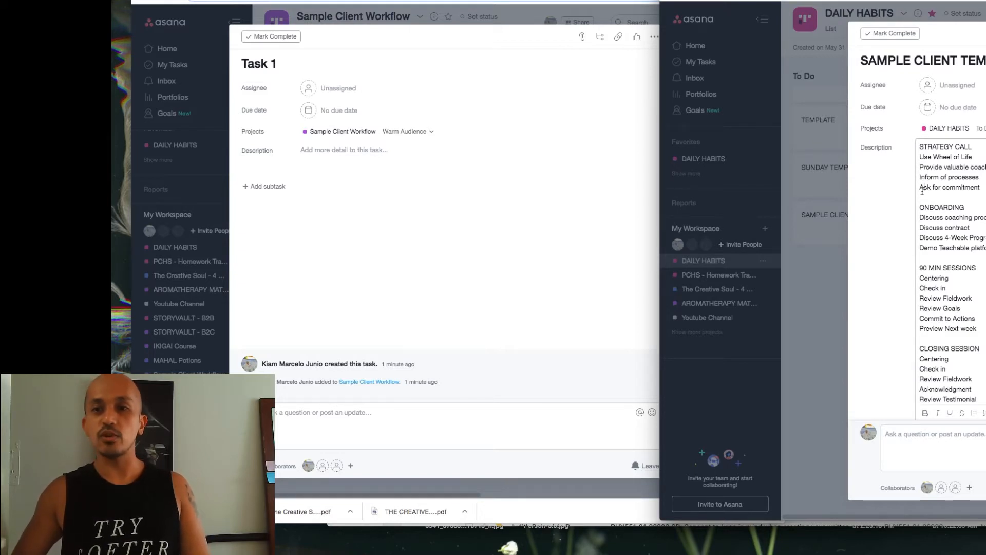
drag(919, 147, 971, 149)
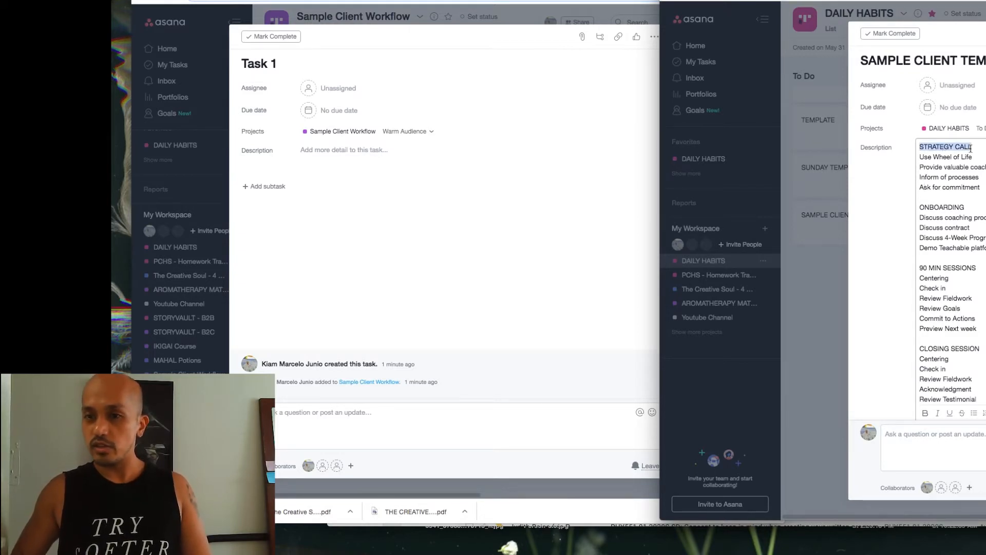
drag(919, 207, 965, 207)
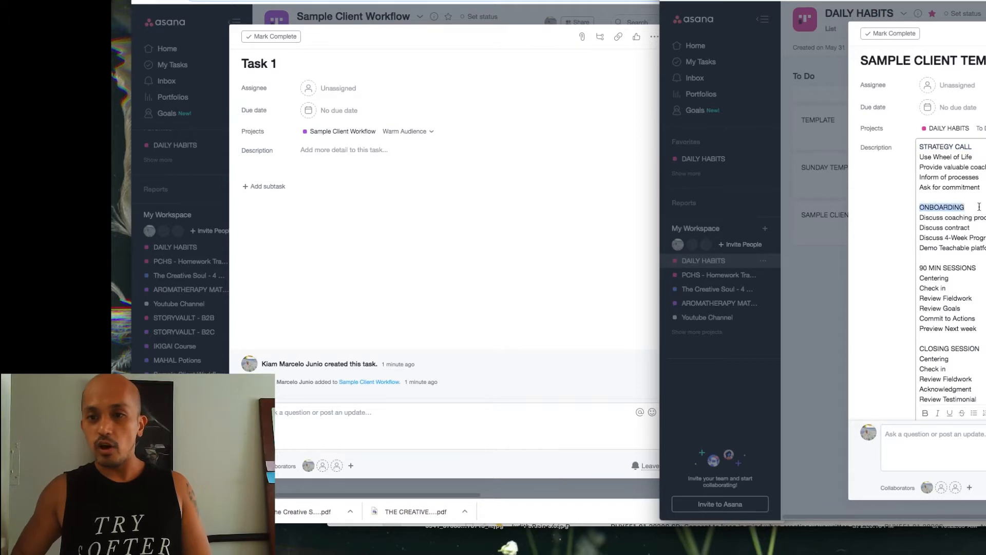
scroll(931, 229, down, 3)
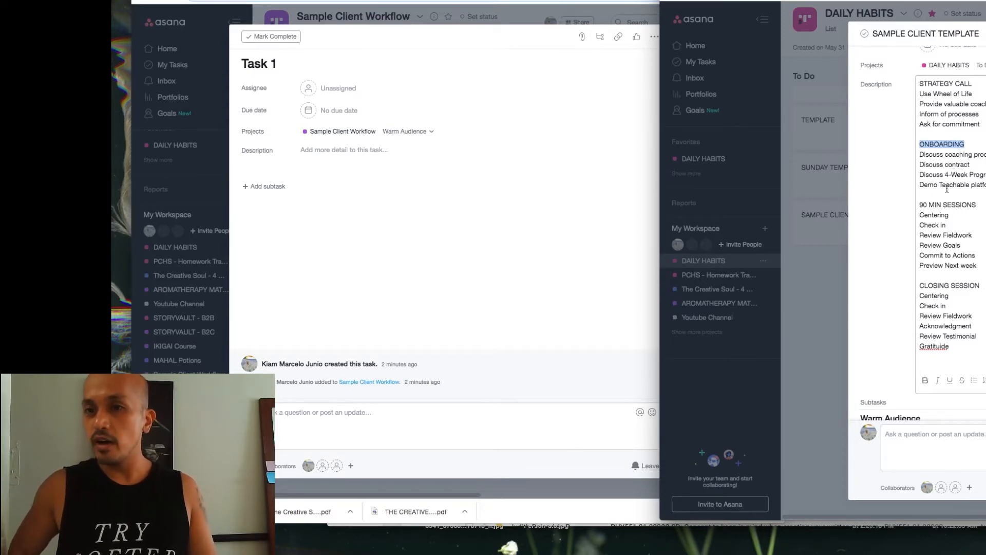
scroll(947, 189, down, 2)
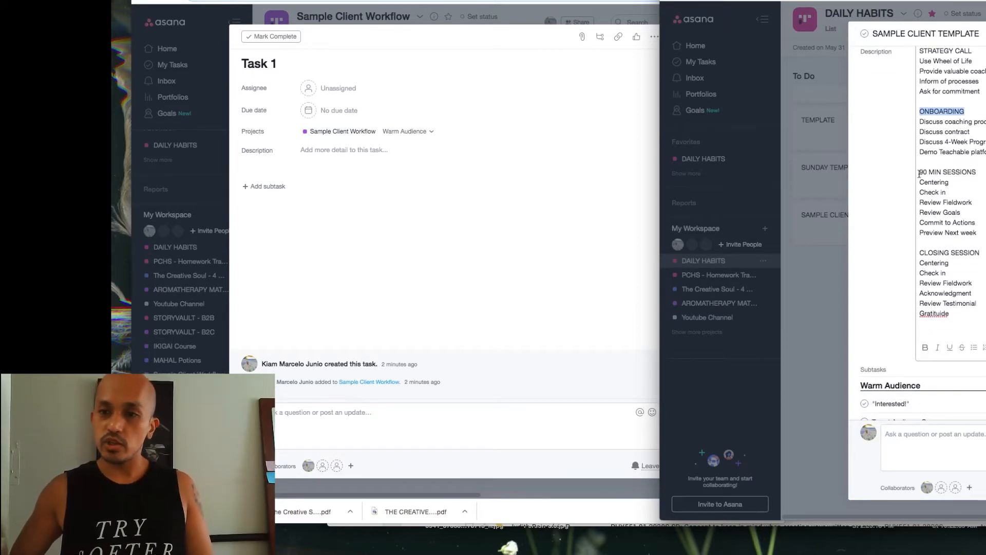
drag(920, 173, 979, 177)
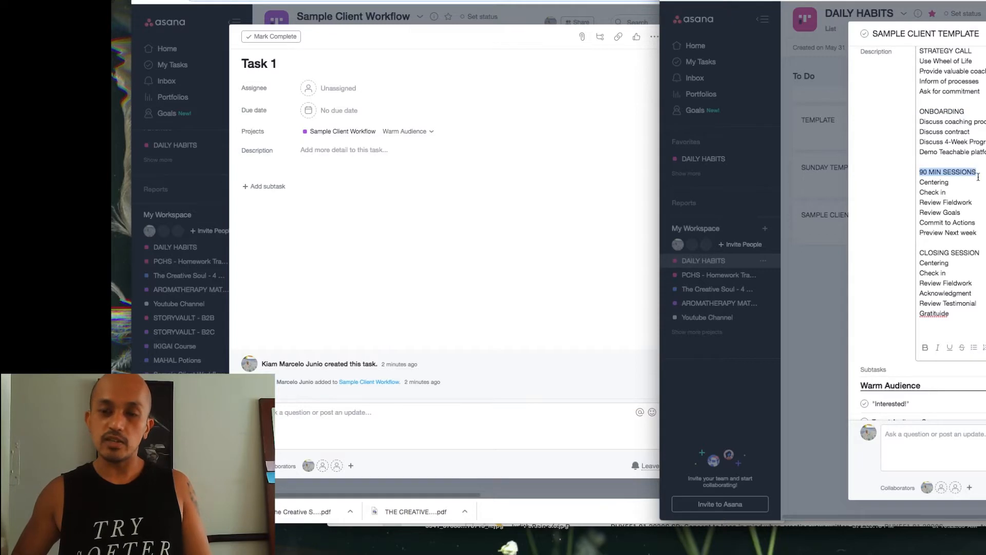
click(928, 183)
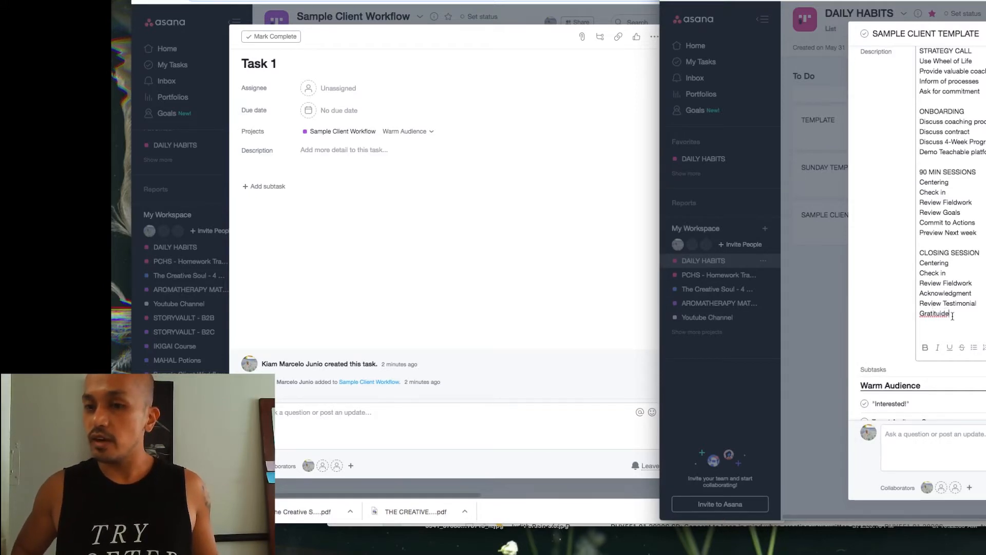
Correct the spelling of "Gratitude" in the SAMPLE CLIENT TEMPLATE description and copy the whole description into Task 1's description.
click(943, 315)
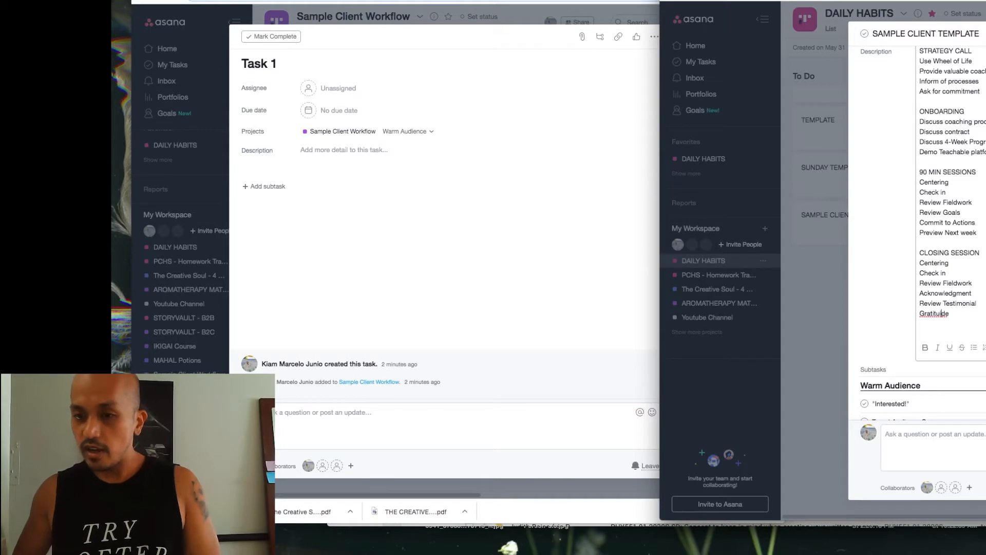
key(BackSpace)
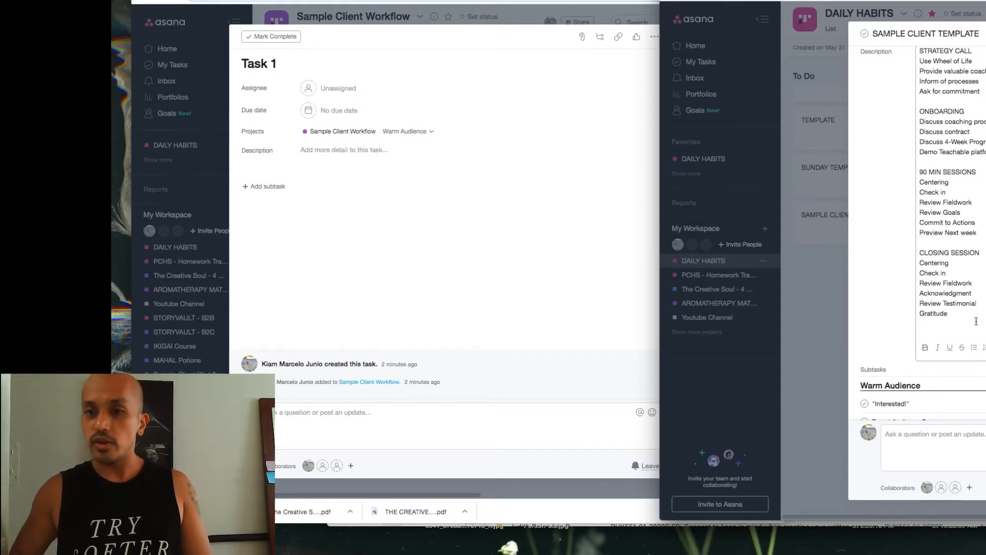
drag(978, 319, 907, 126)
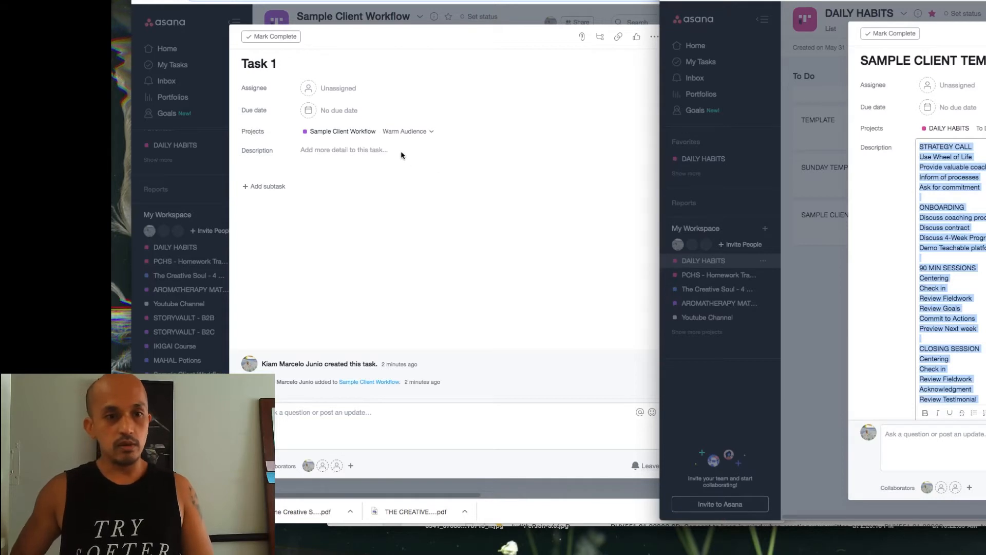
click(389, 156)
click(389, 156)
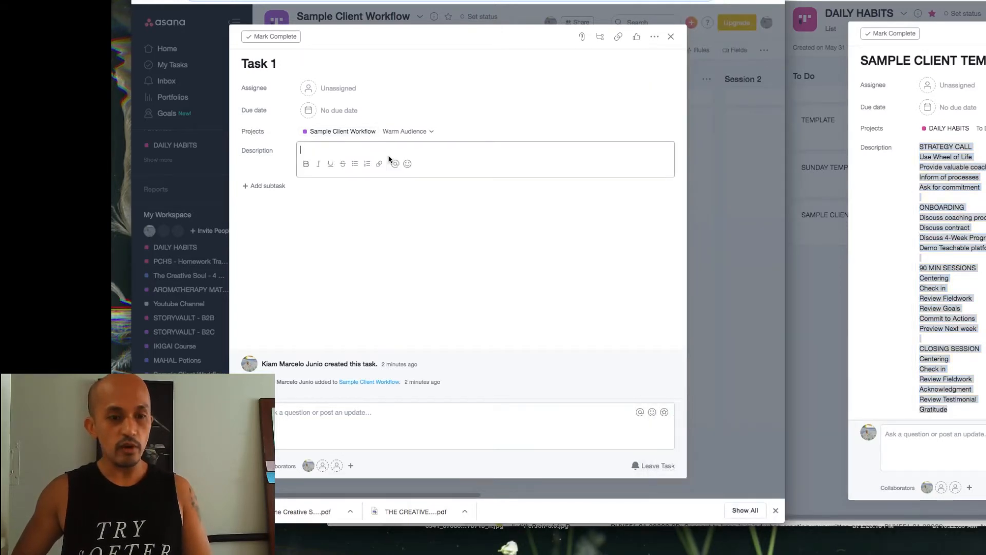
text(STRATEGY CALL Use Wheel of Life Provide valuable coaching session Inform of processes Ask for commitment  ONBOARDING Discuss coaching process Discuss contract Discuss 4-Week Program Demo Teachable platform  90 MIN SESSIONS Centering Check in Review Fieldwork Review Goals Commit to Actions Preview Next week  CLOSING SESSION Centering Check in Review Fieldwork Acknowledgment Review Testimonial Gratitude)
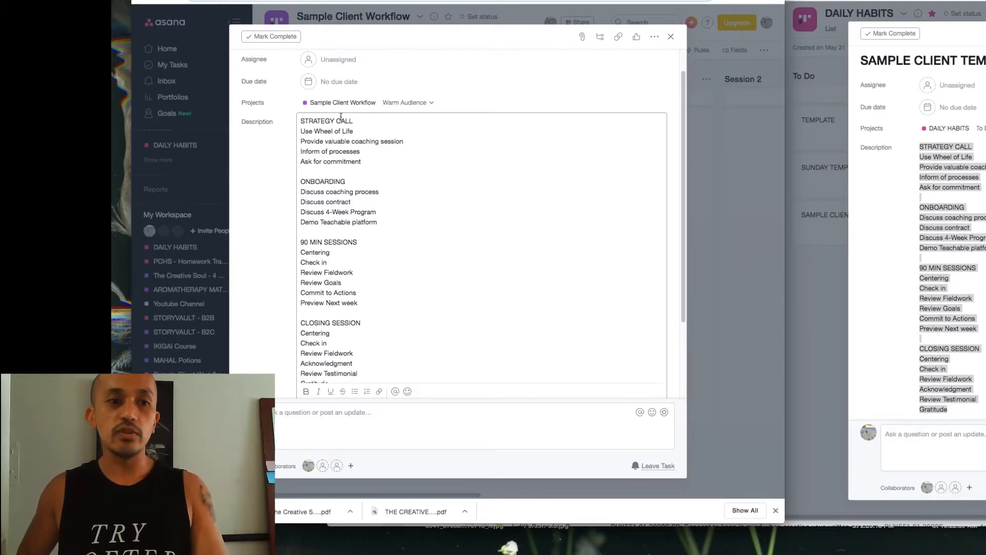
Add a subtask section named "Warm Audience" to Task 1, matching the first subtask section of the sample template.
scroll(355, 175, down, 3)
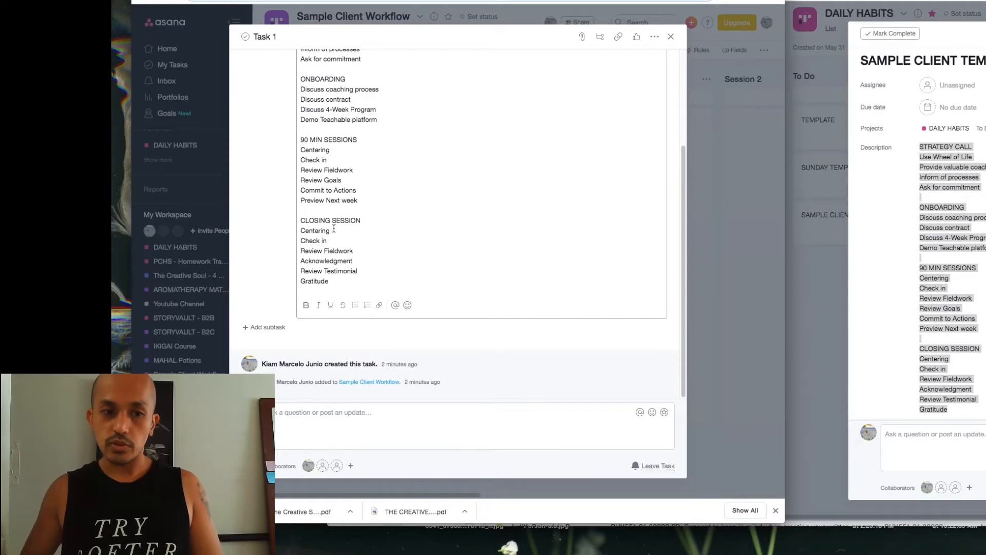
scroll(966, 255, down, 3)
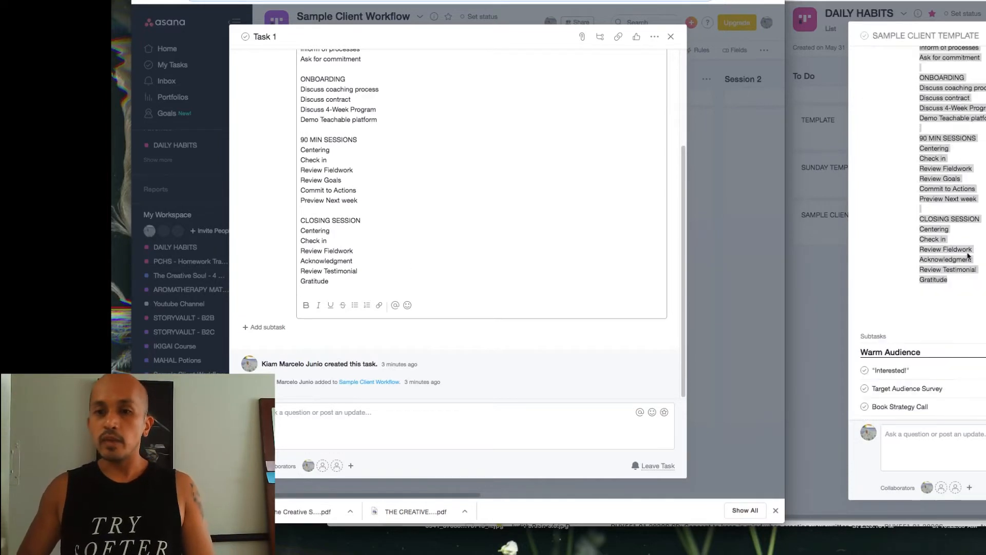
click(981, 271)
scroll(981, 271, down, 3)
scroll(976, 257, down, 3)
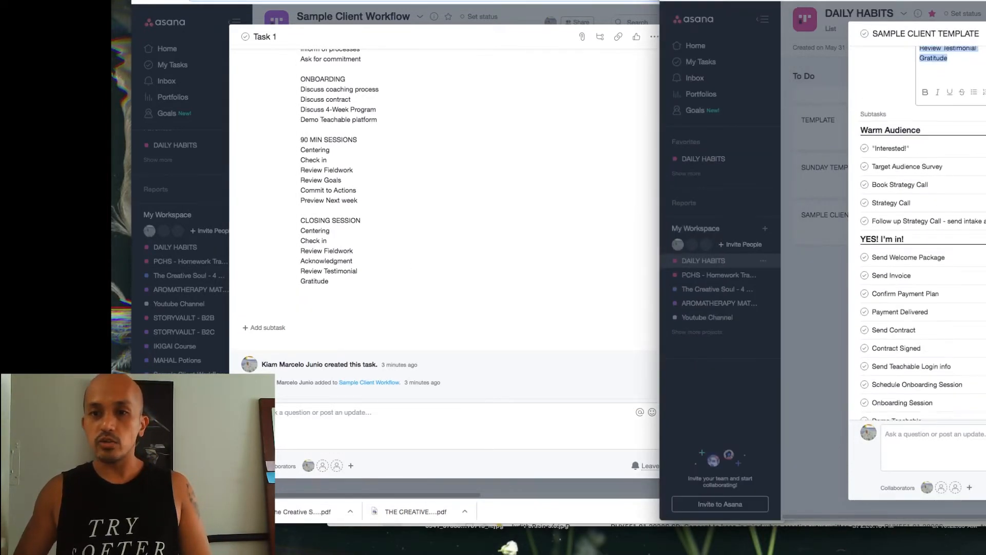
click(278, 331)
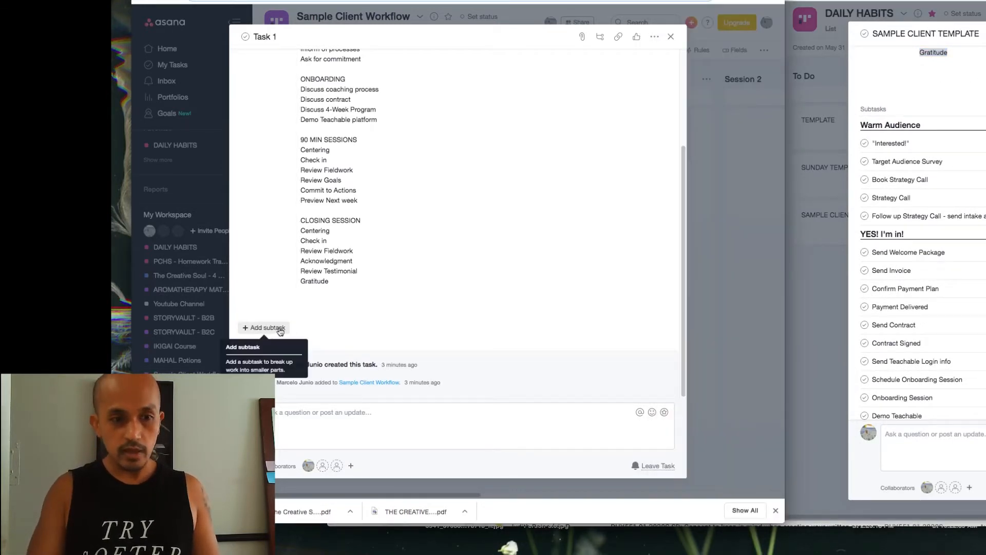
click(280, 331)
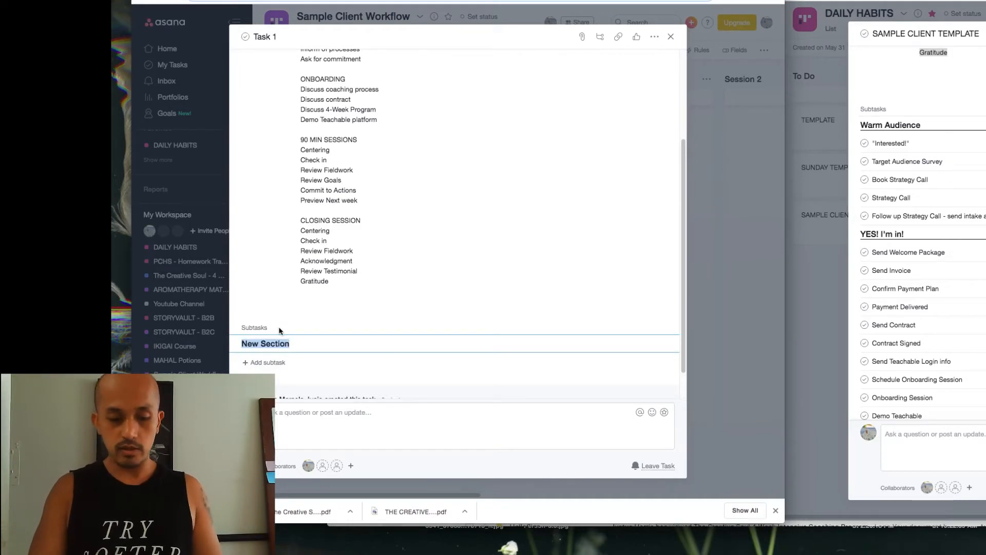
text(Warm A)
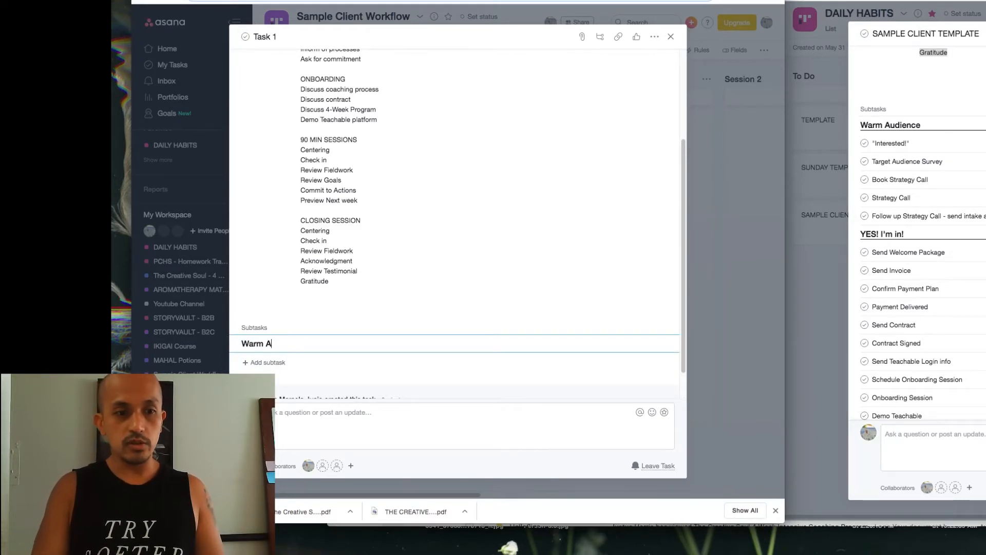
text(udience)
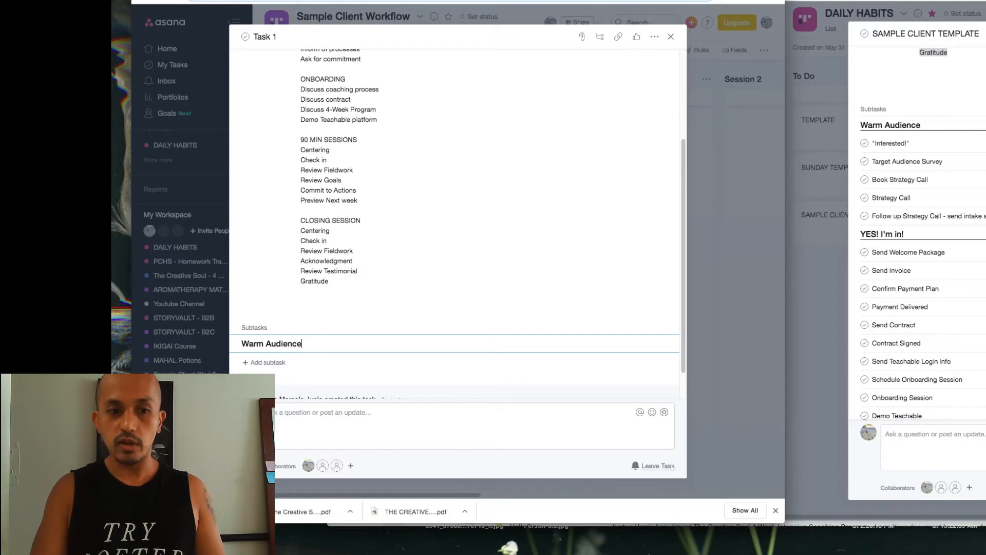
key(Return)
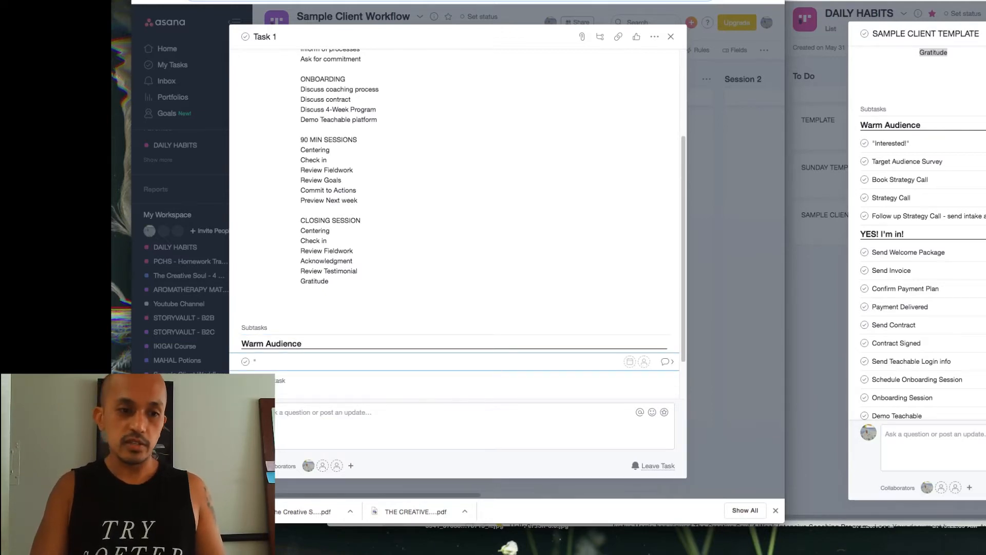
Add the subtasks ""Interested" in the survey" and "Send Target Audience Survey" under Task 1's Warm Audience section.
text("Interes)
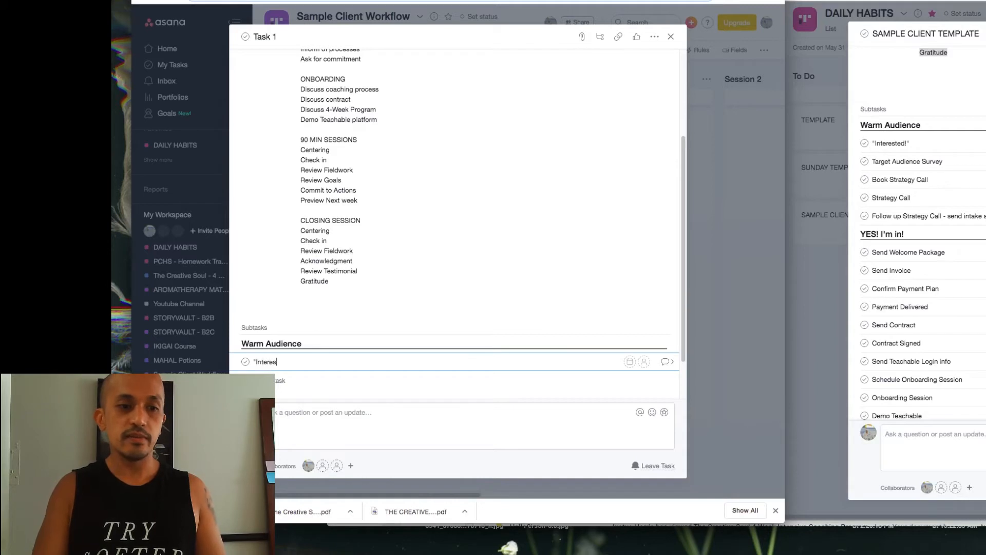
text(ted")
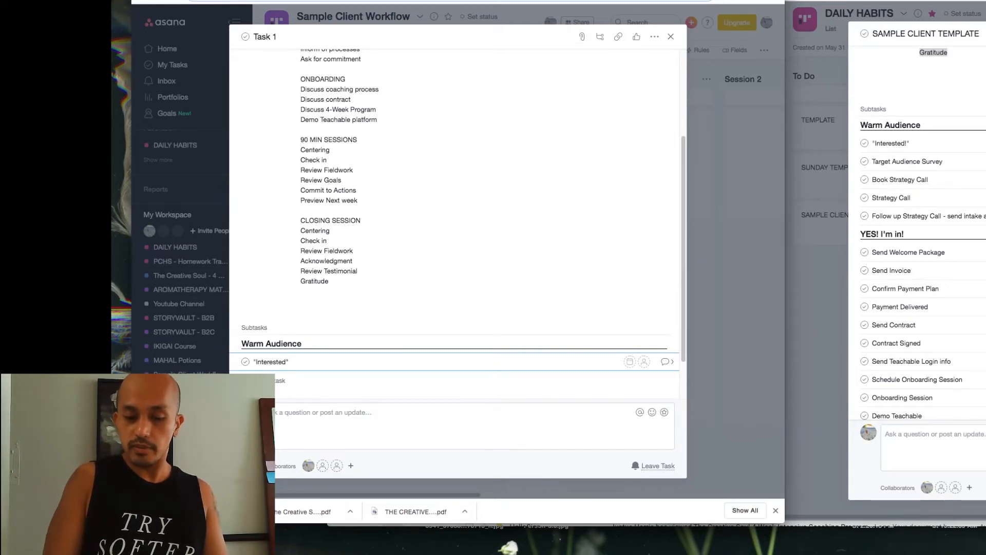
text(in the survey)
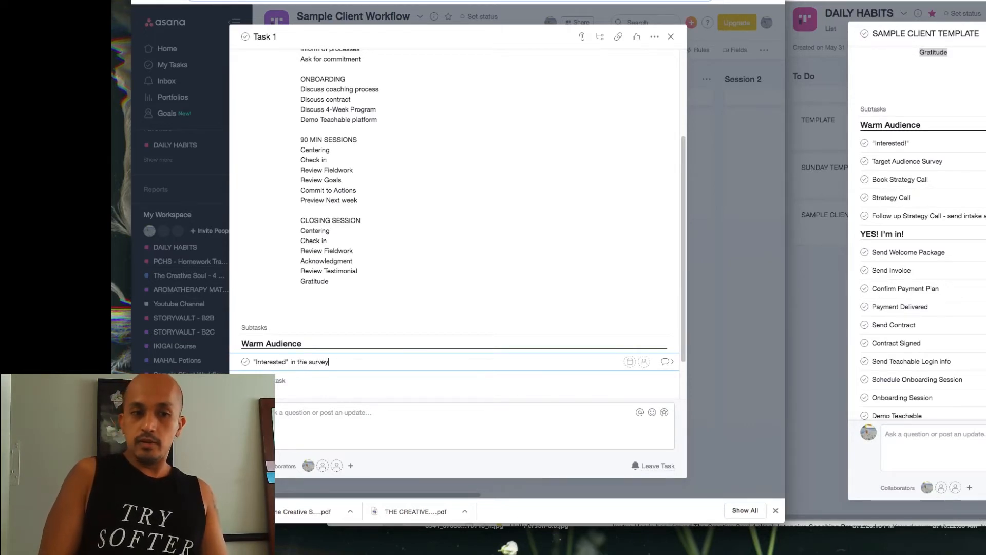
key(Return)
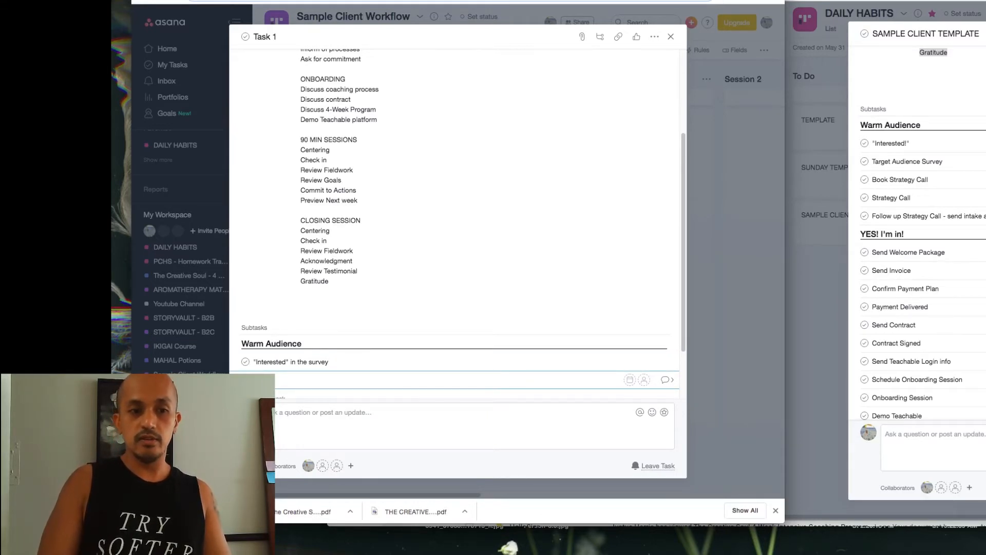
text(Target Au)
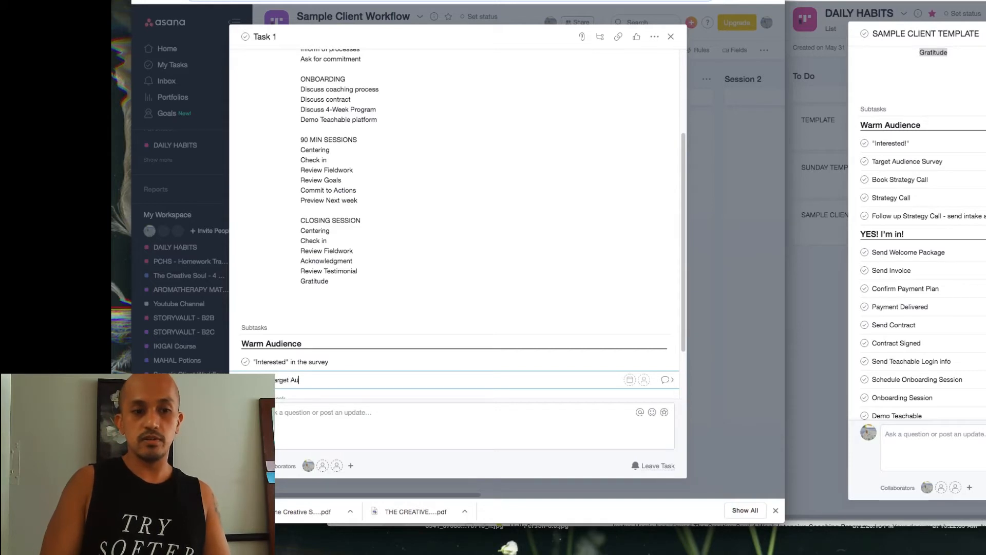
text(dience Su)
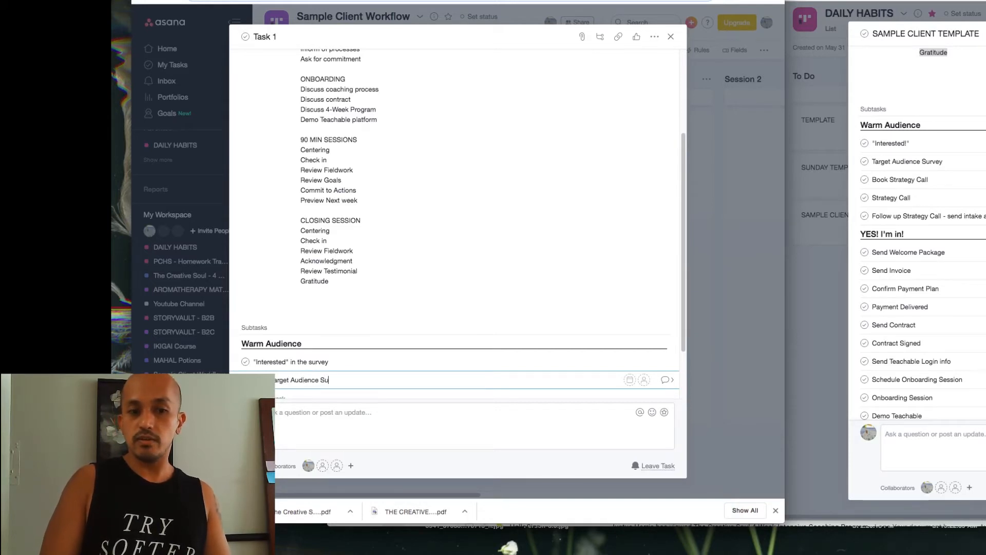
text(rvey)
key(Return)
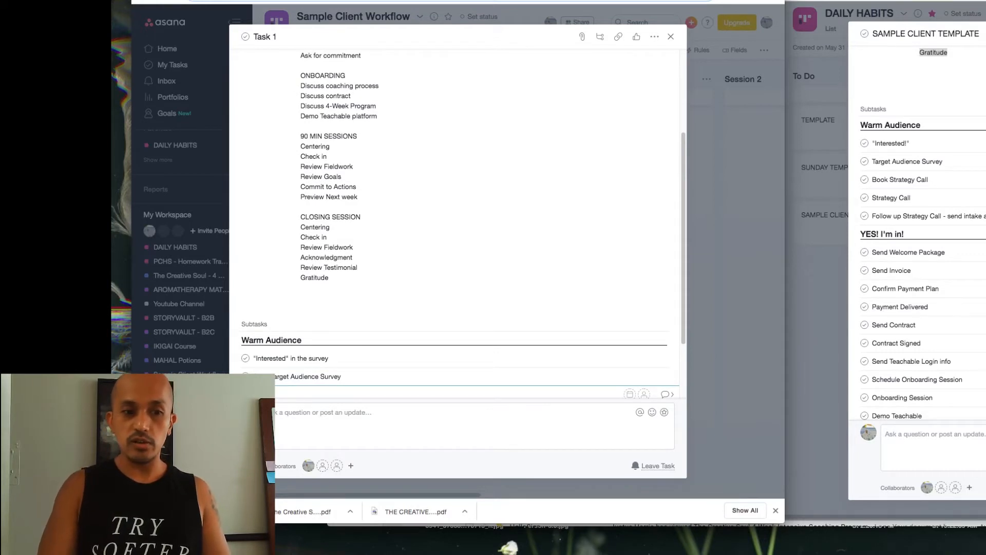
Add the subtasks "Book a Strategy Call" and "Strategy Call" below Send Target Audience Survey.
text(Strate)
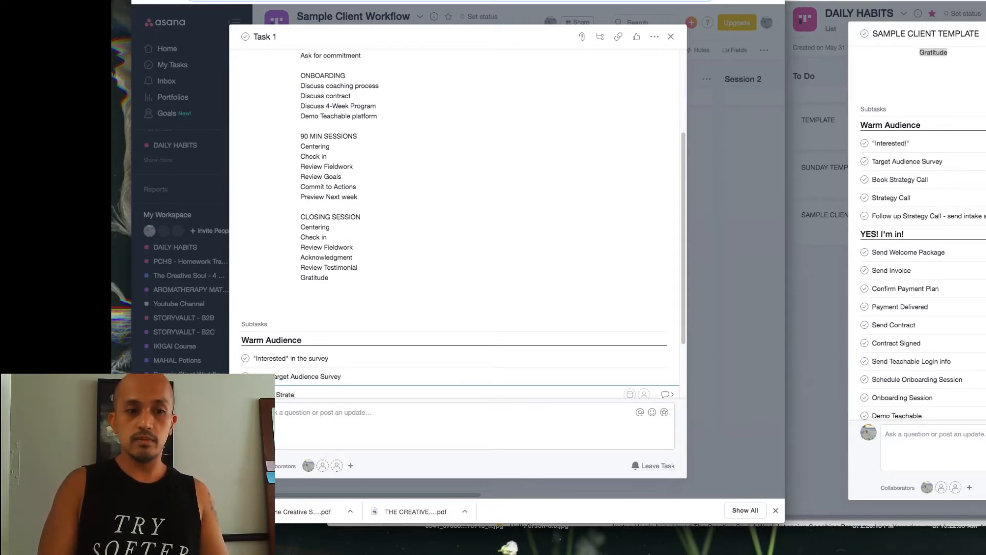
text(egy Call)
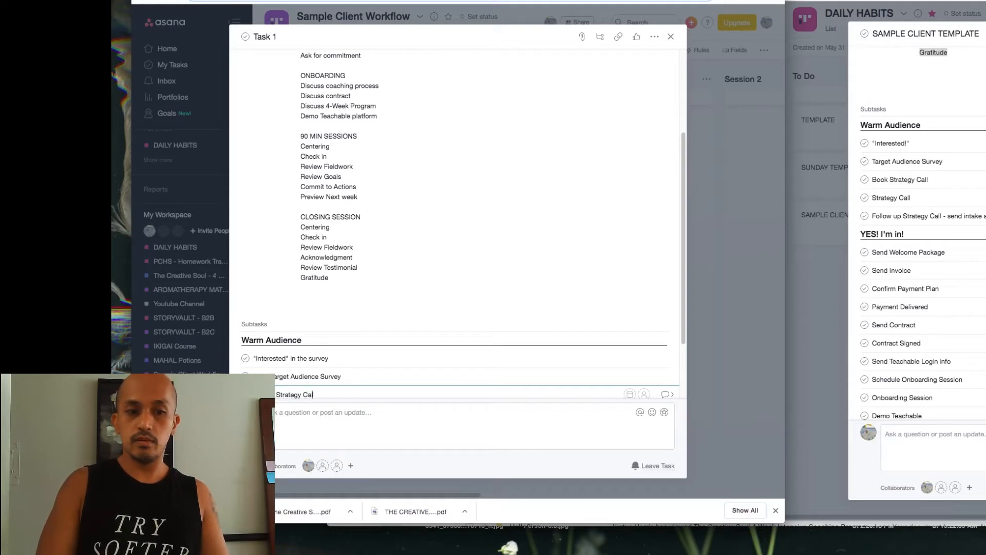
key(Return)
text(S)
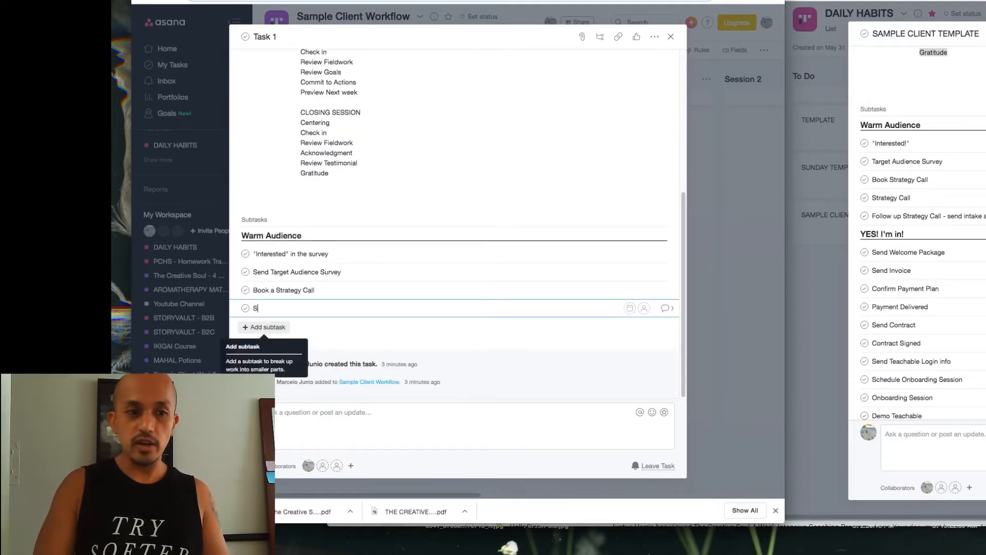
text(trateg)
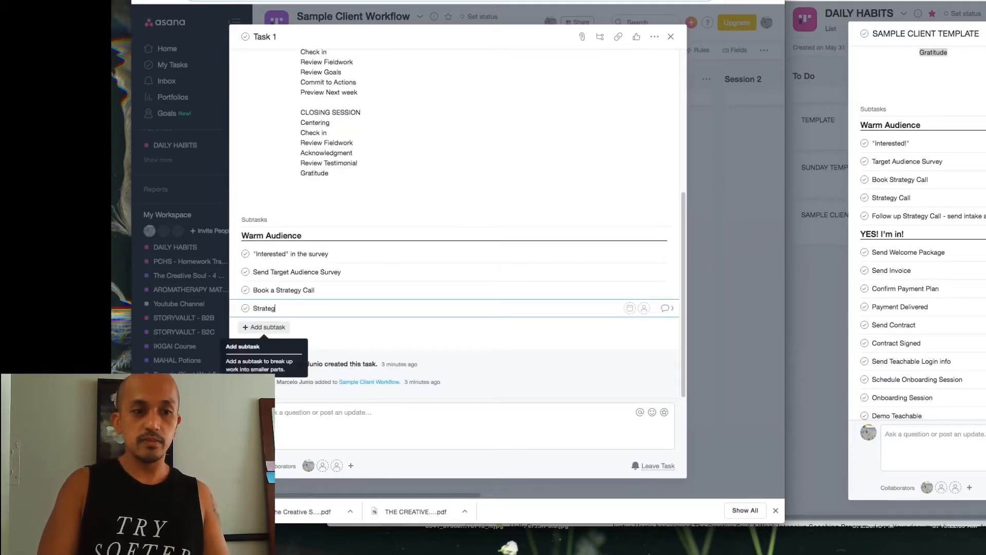
text(y Call)
key(Return)
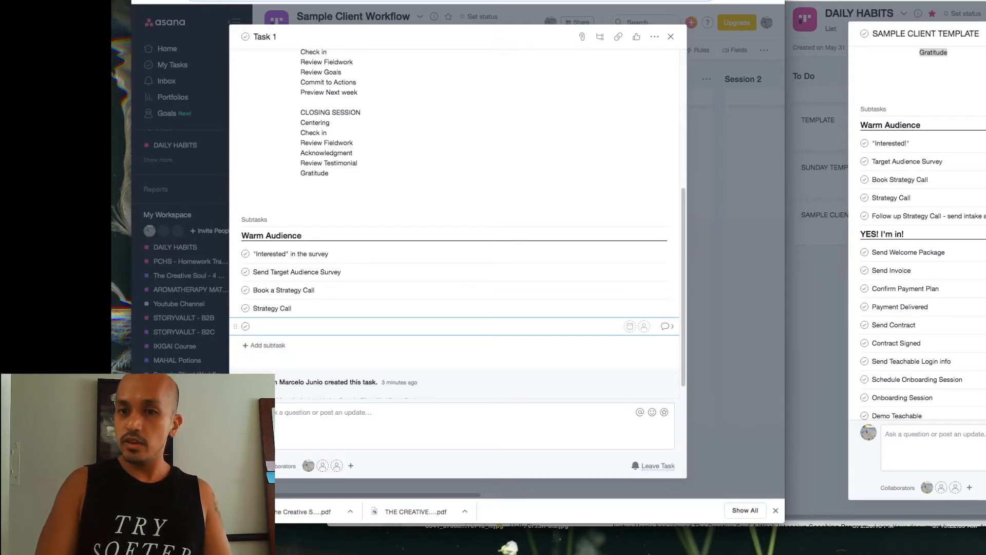
Add the subtask "Follow Up Strategy Call - send notes, and info about program" below Strategy Call in Task 1.
text(Follow)
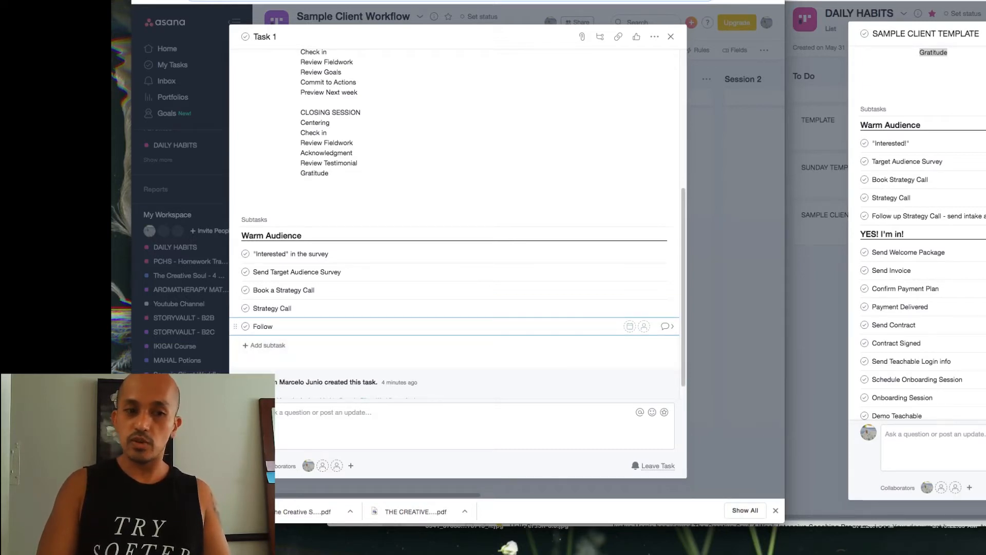
text( Up se)
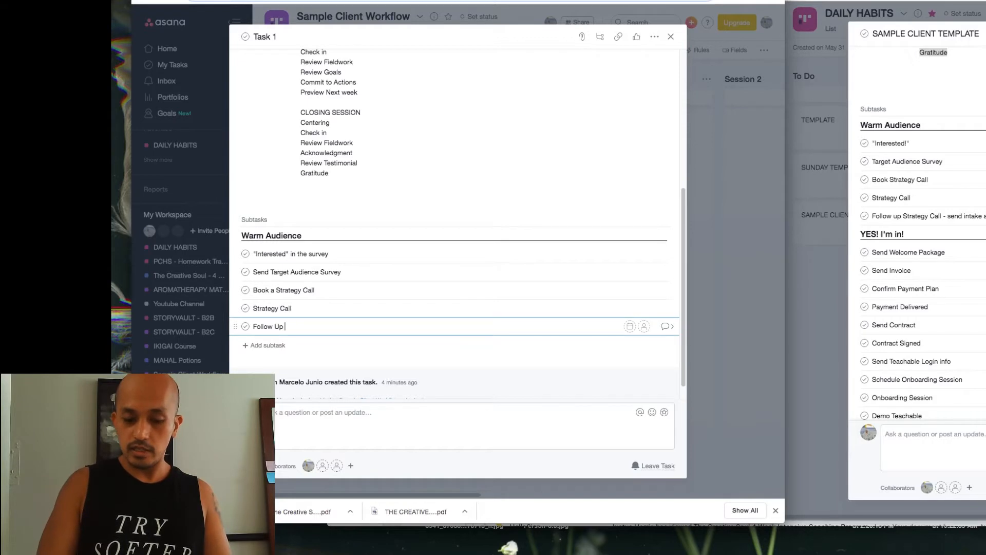
key(BackSpace)
key(BackSpace)
key(BackSpace)
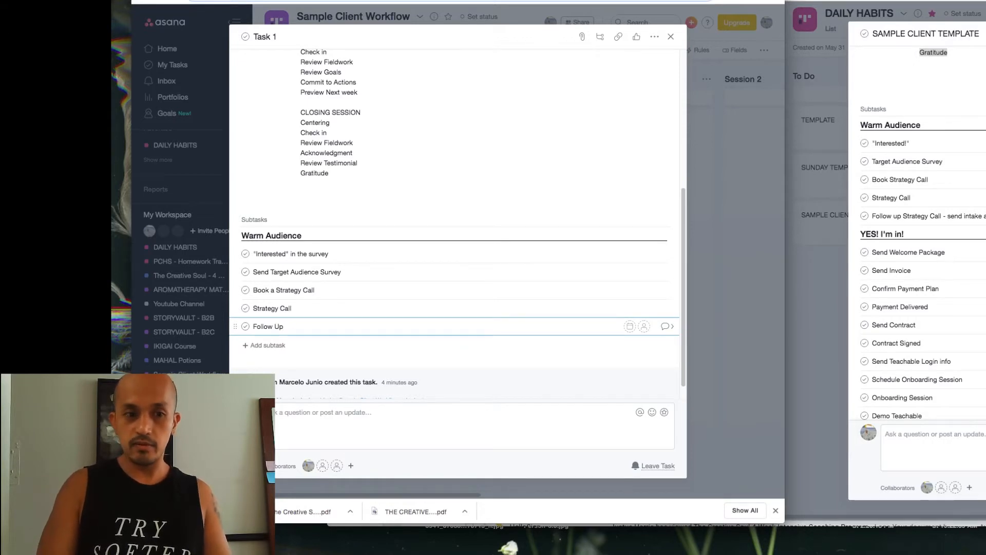
text(Strate)
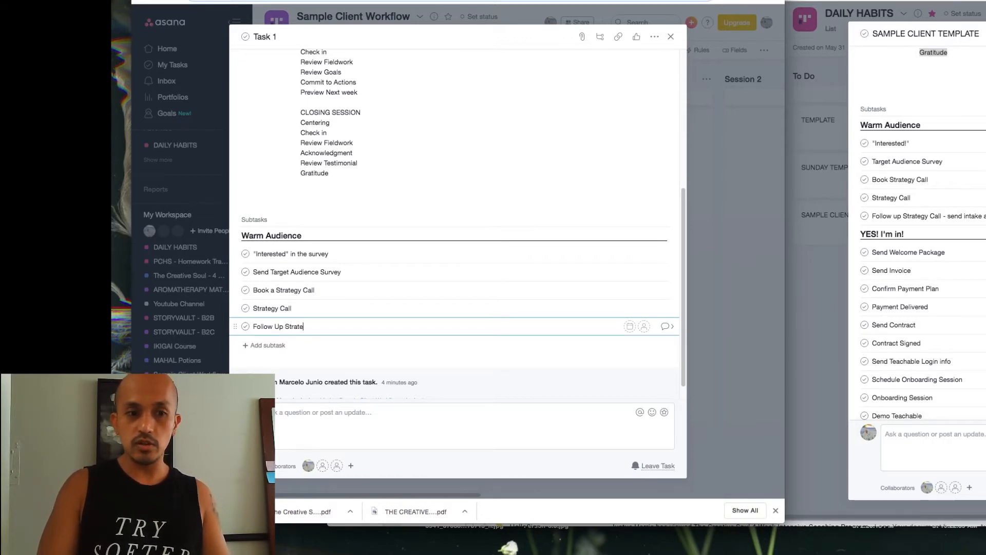
text(gy Call - )
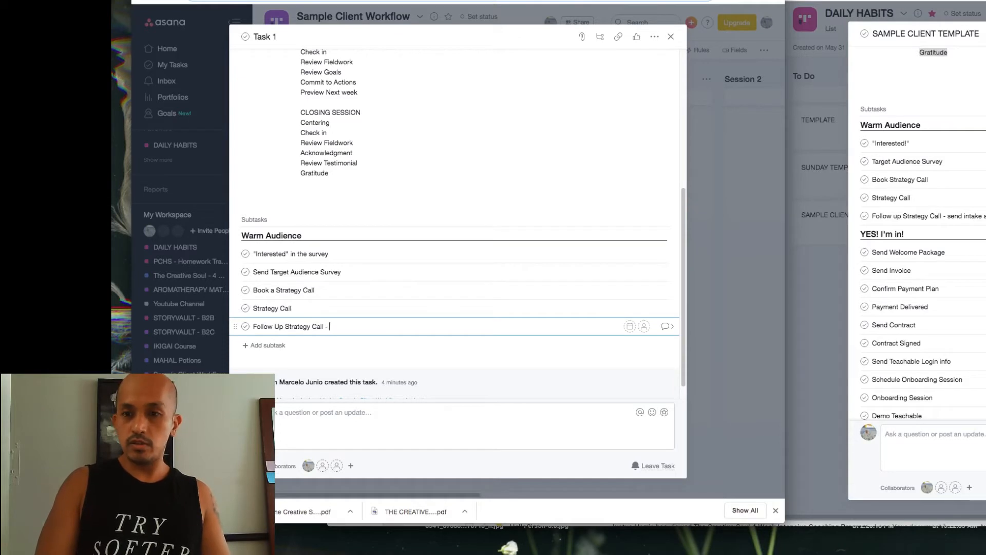
text(send t)
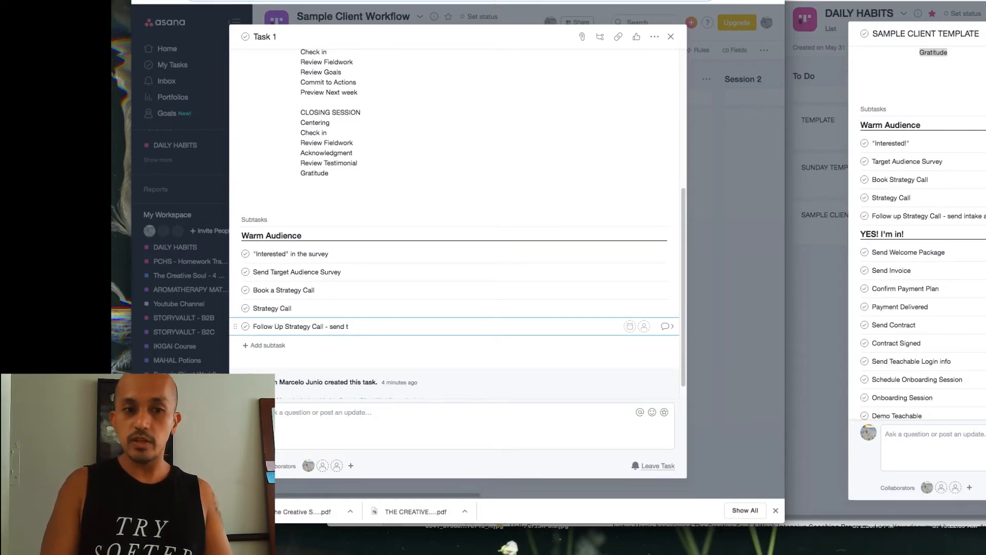
key(BackSpace)
text(intak)
key(BackSpace)
key(BackSpace)
key(BackSpace)
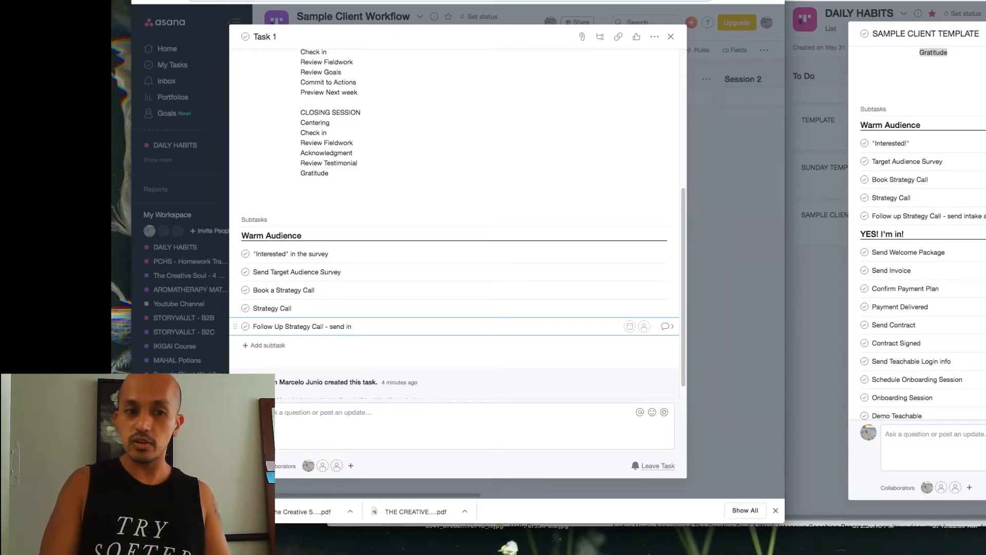
key(BackSpace)
key(BackSpace)
text(notes)
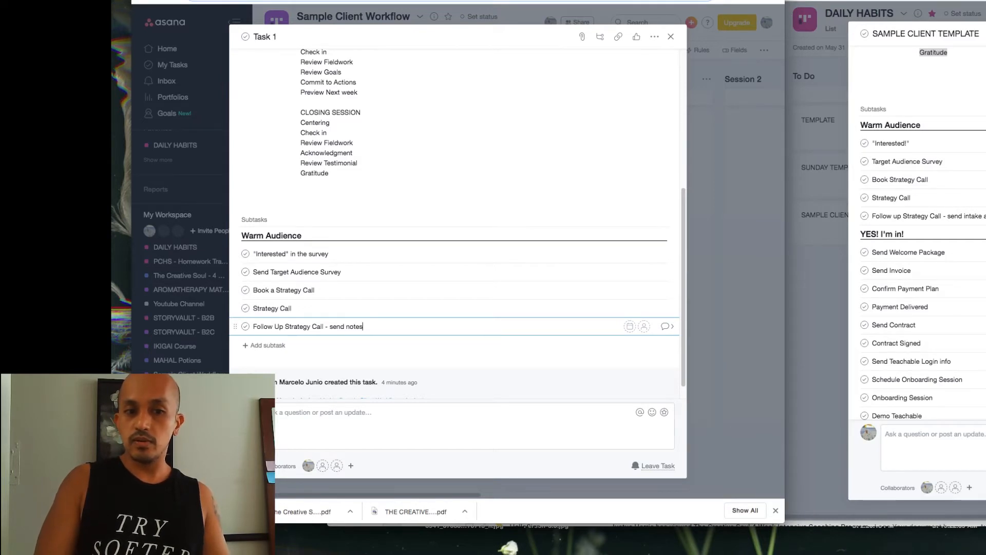
text(, and)
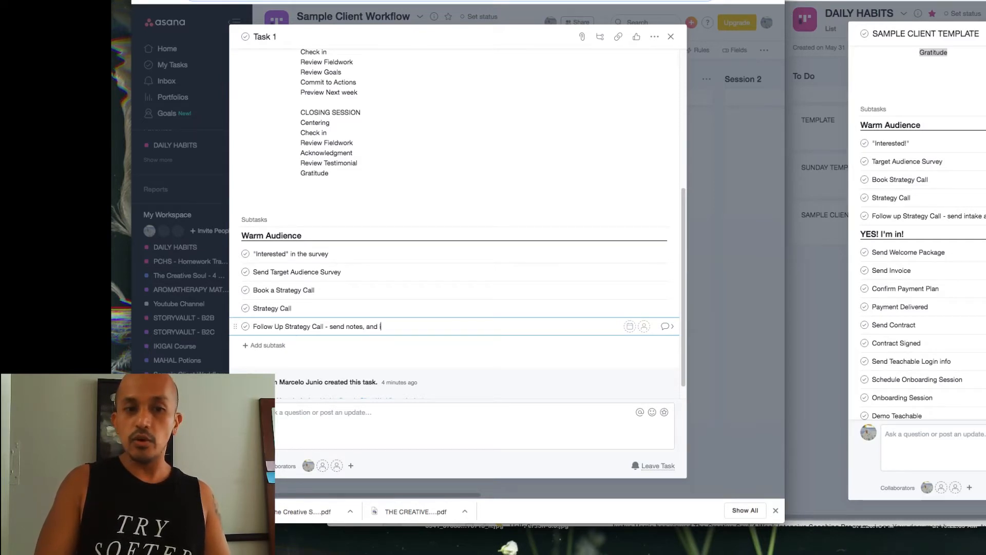
text( info about program)
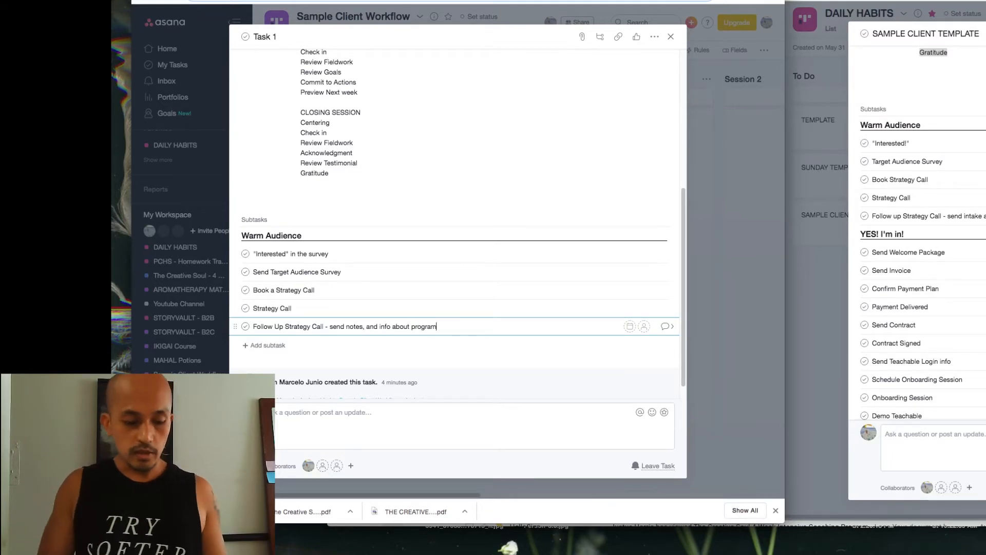
Add a subtask section named "YES! I am in!", in quotation marks, below the Warm Audience subtasks.
key(Tab+n)
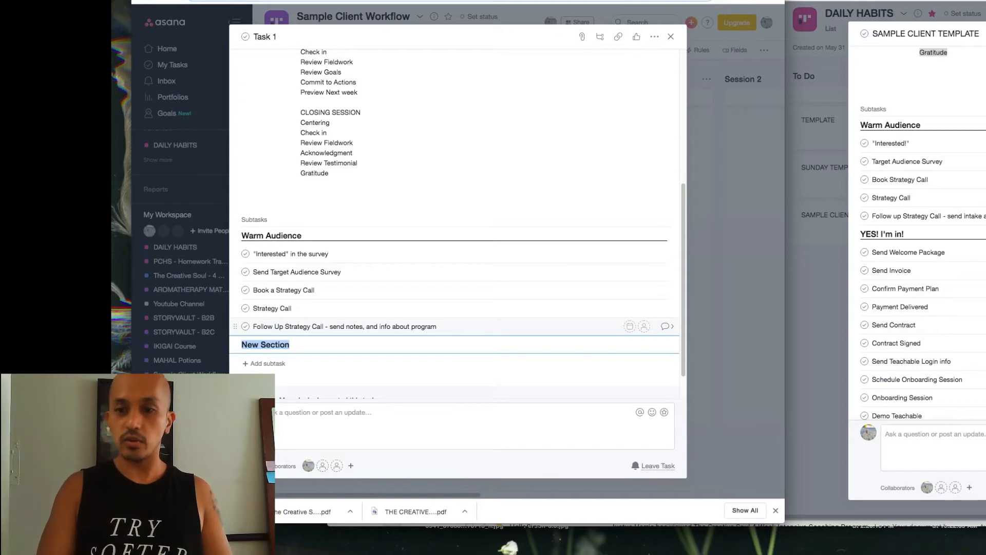
text(")
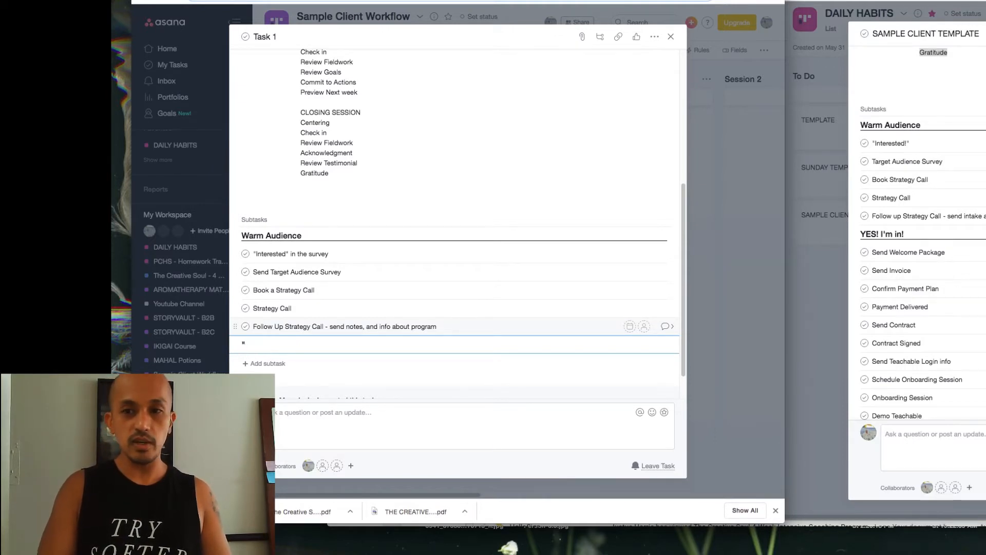
text(YES!)
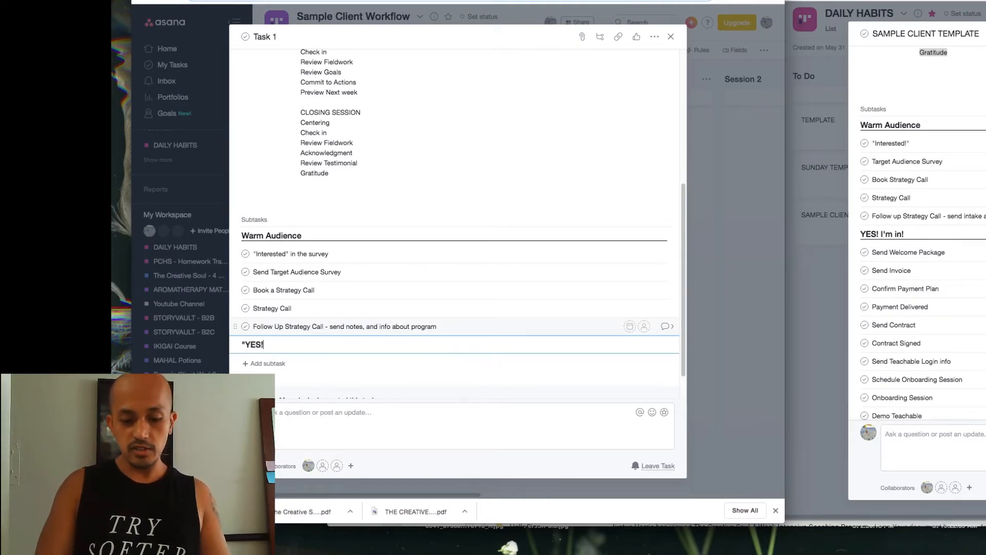
text( I )
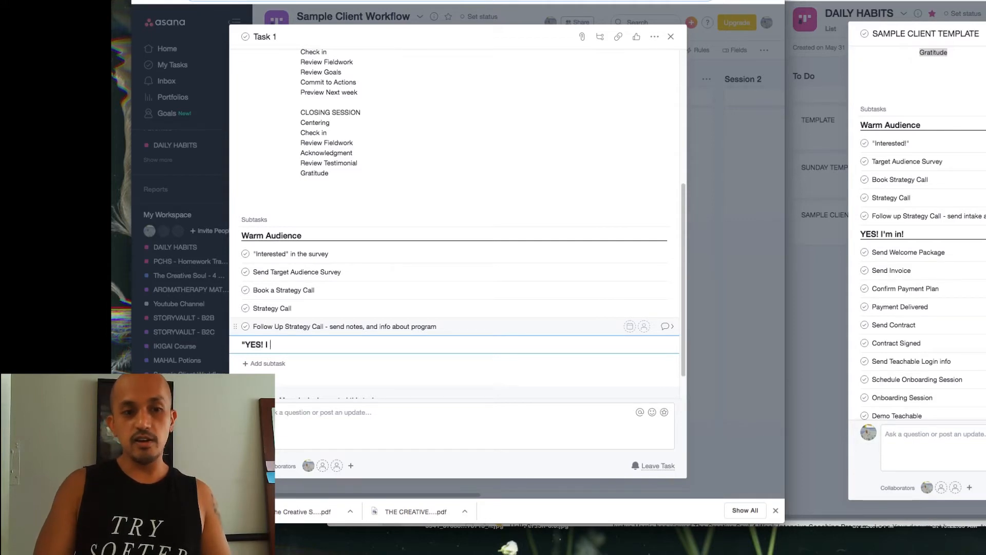
text(am in!")
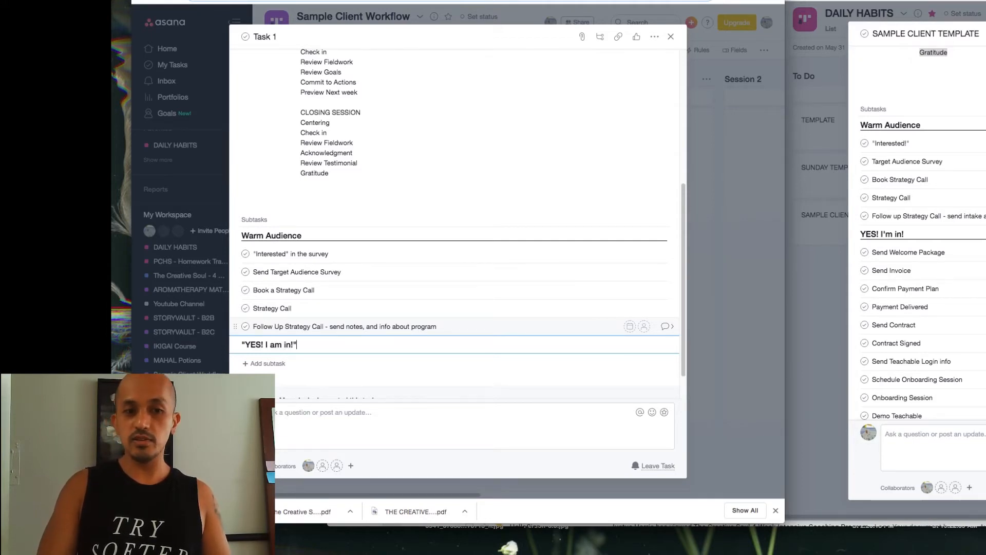
key(Return)
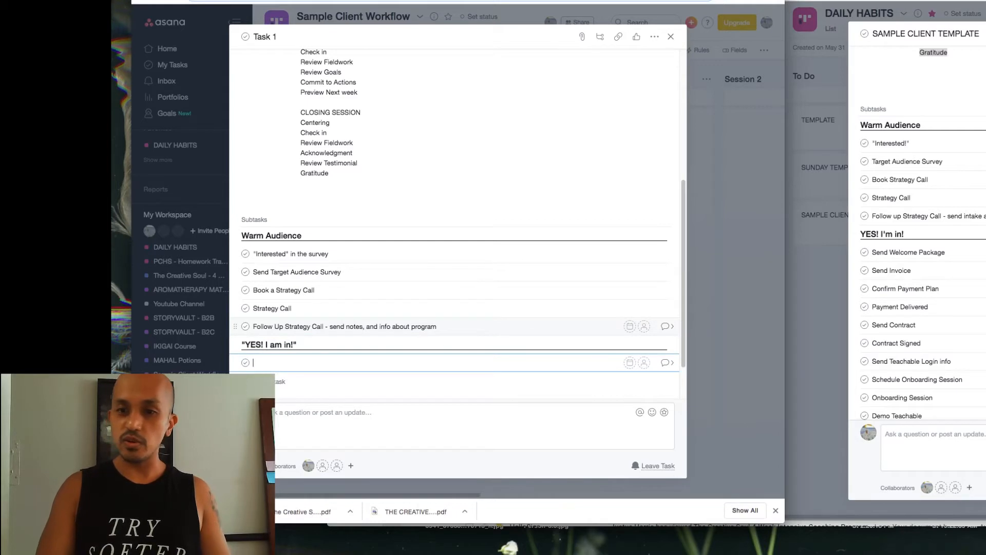
Add the subtasks "Send Welcome Package" and "Send Invoice" under the "YES! I am in!" section.
text(Send)
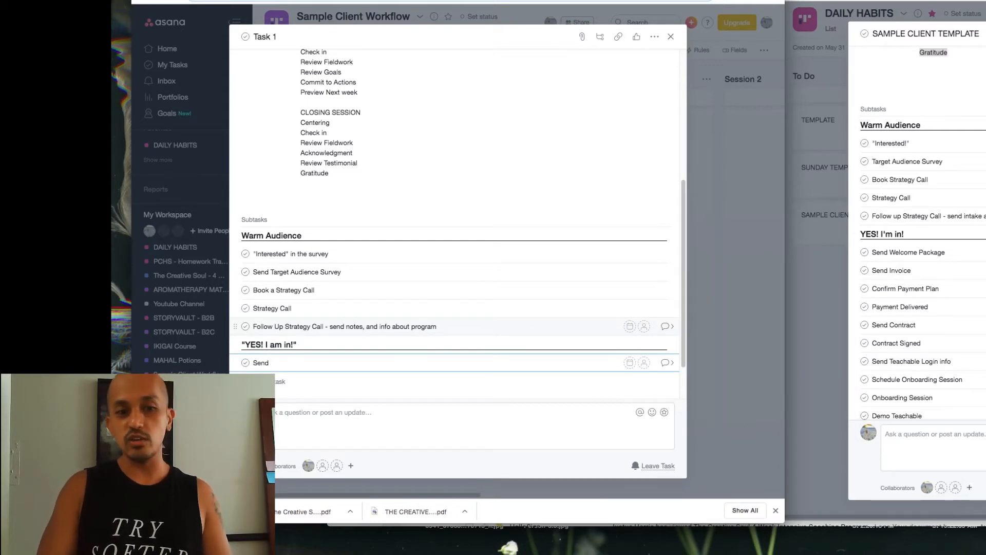
text( Welcome Packag)
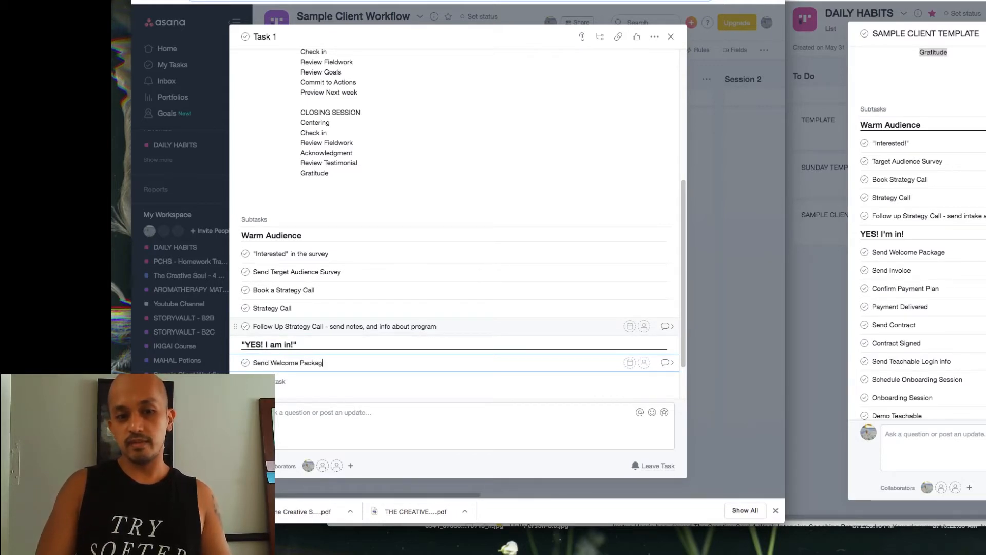
text(e)
key(Return)
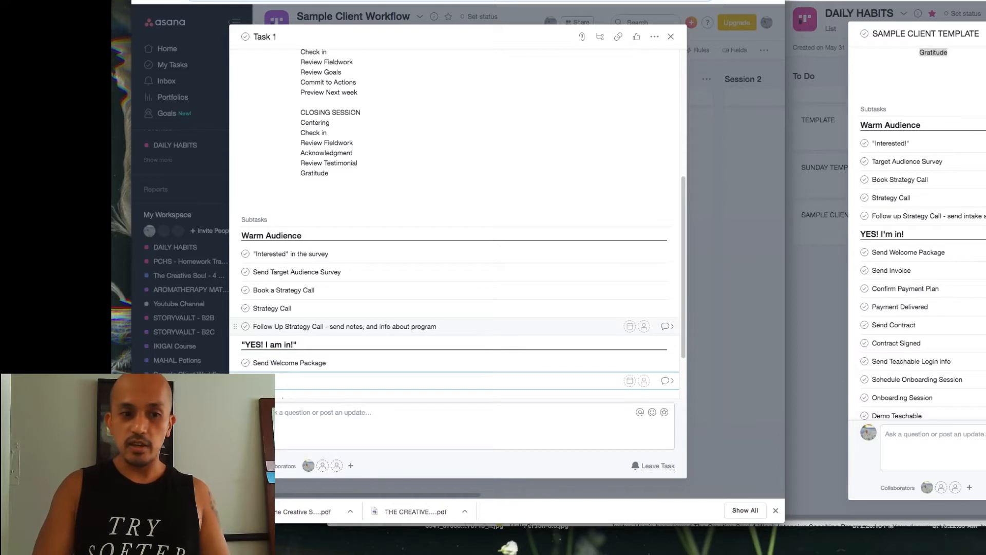
text(Send Invoice)
key(Return)
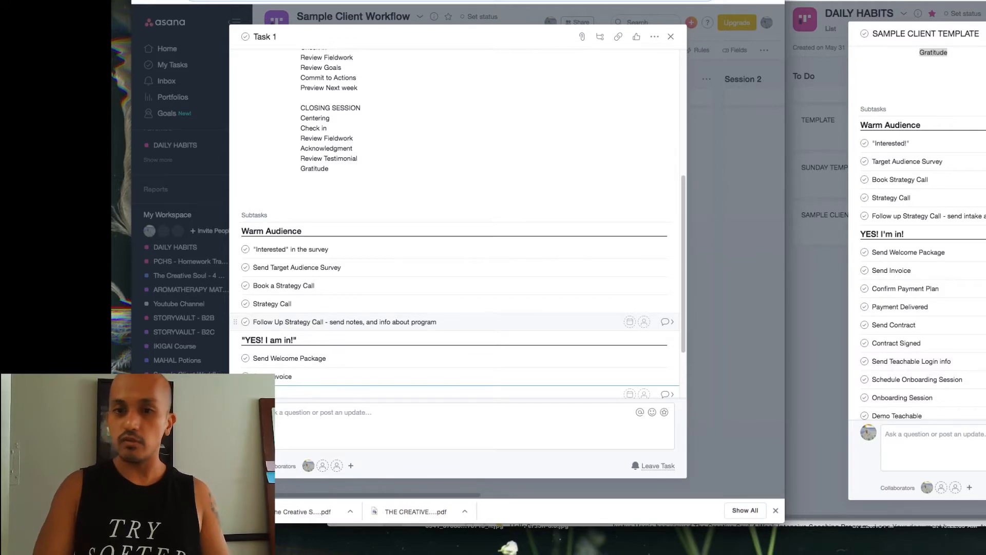
Add the subtasks "Confirm Payment Plan" and "Payment Delivered" below Send Invoice.
text(Confirm)
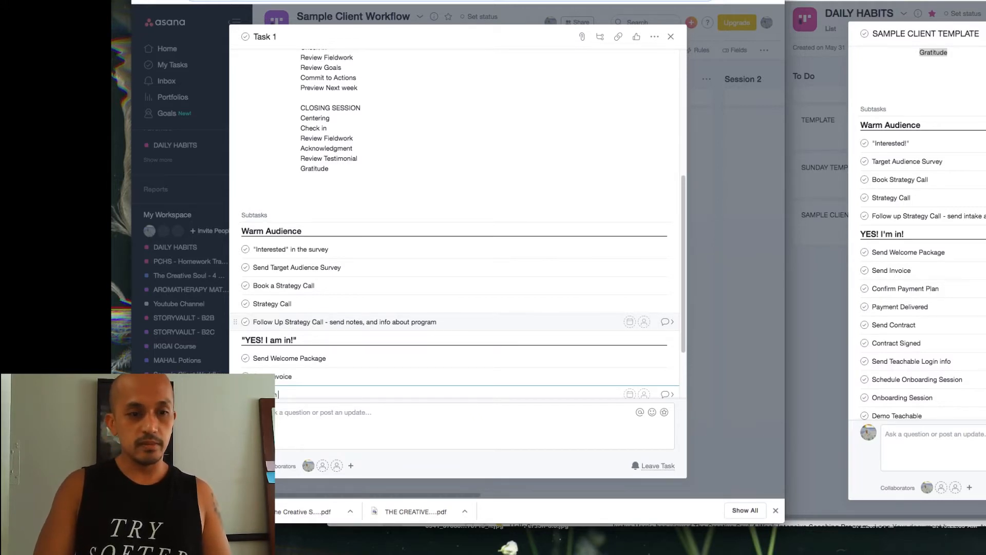
text( Payment )
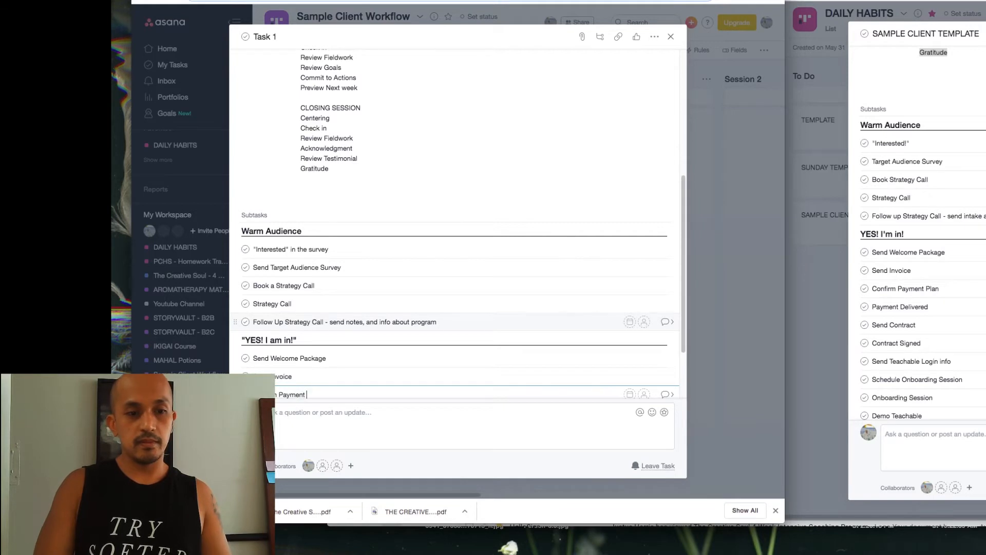
text(Plan)
key(Return)
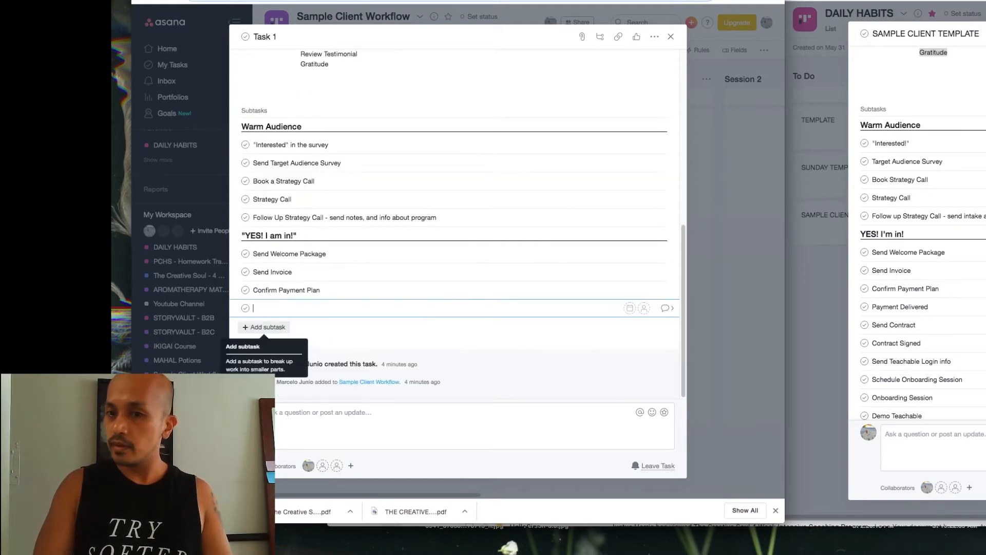
text(P)
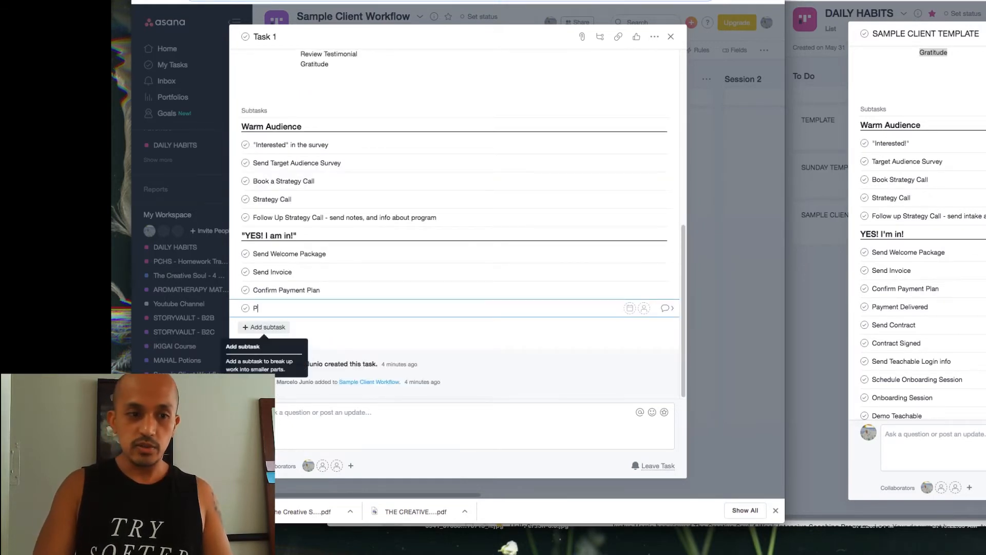
text(ayment )
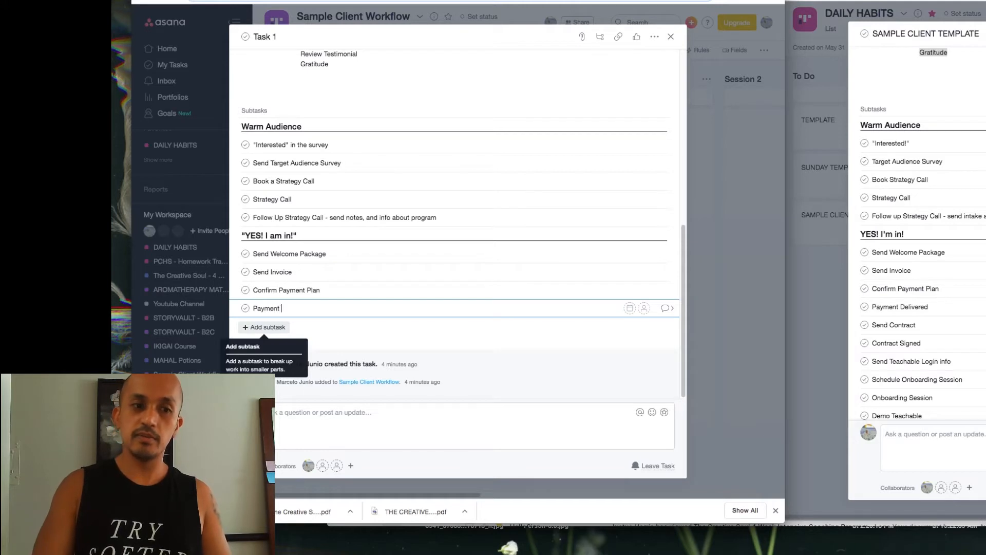
text(Delivered)
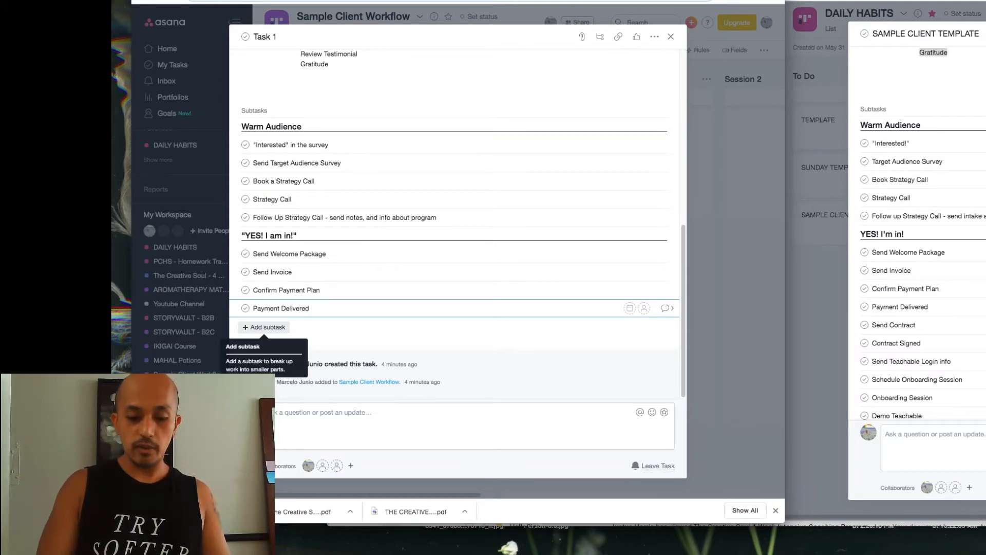
text( (1)
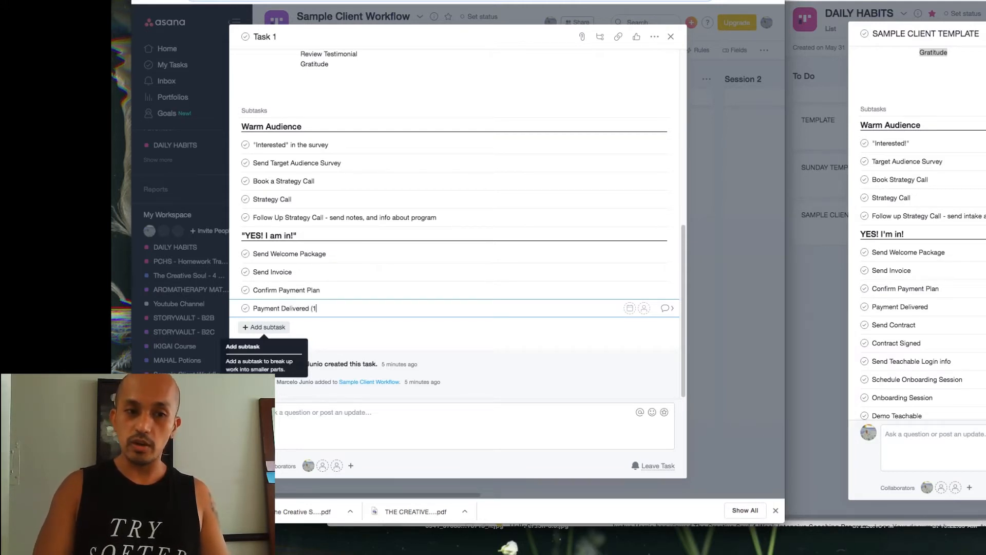
text(/3))
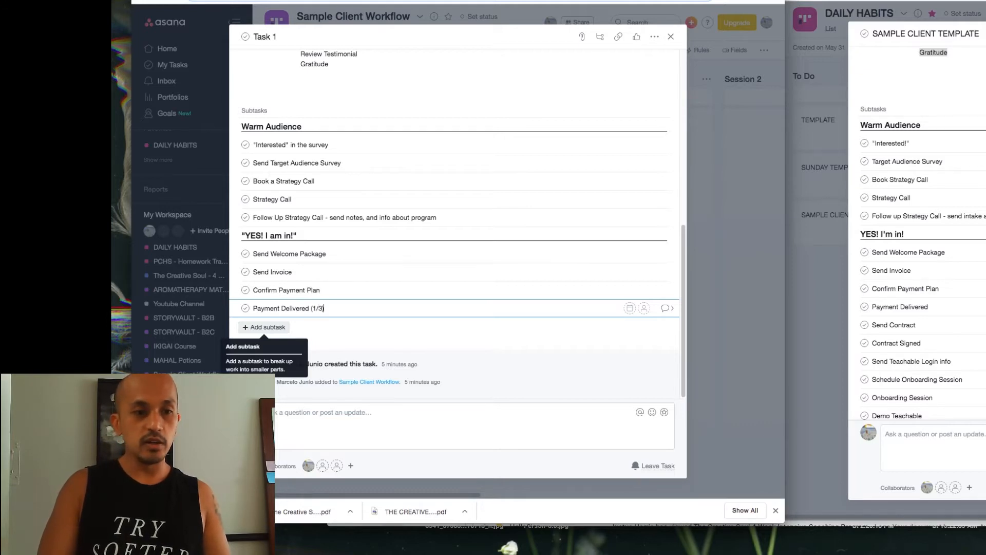
key(Left)
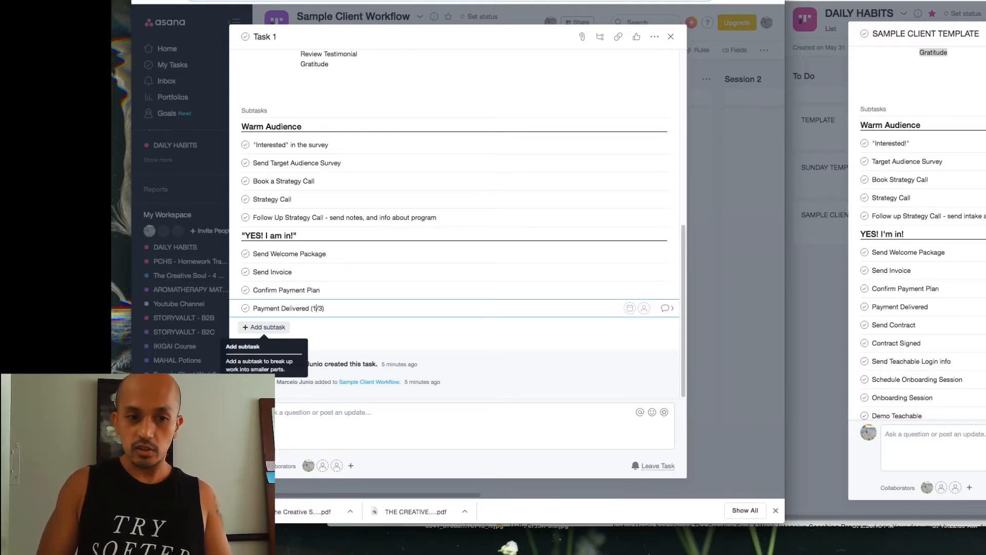
key(BackSpace)
text(2)
key(BackSpace)
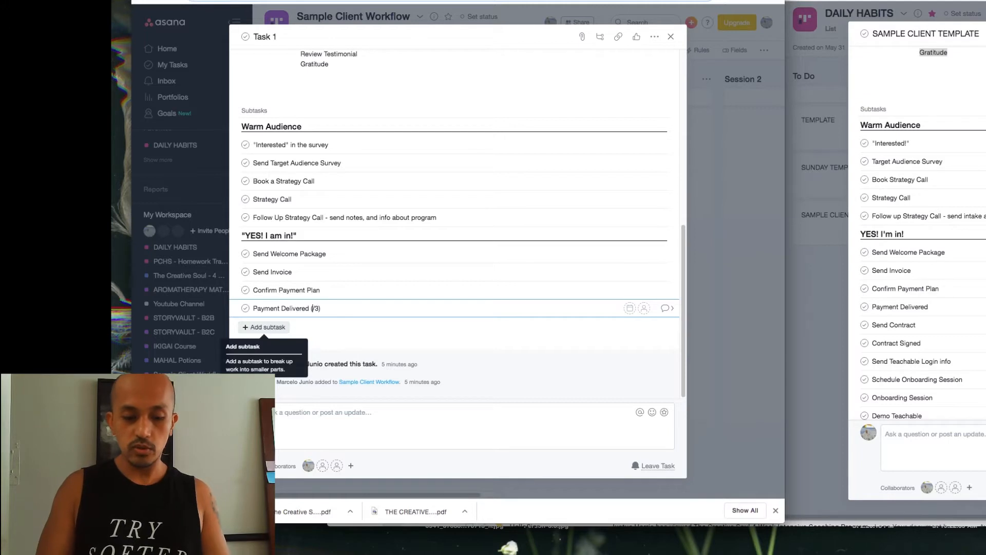
text(3)
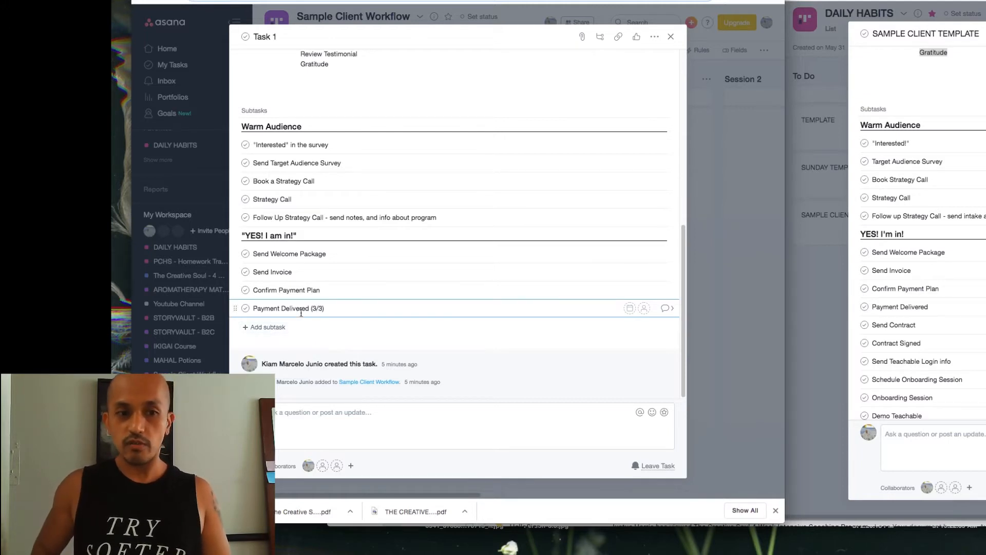
key(BackSpace)
key(BackSpace)
key(BackSpace)
key(BackSpace)
key(BackSpace)
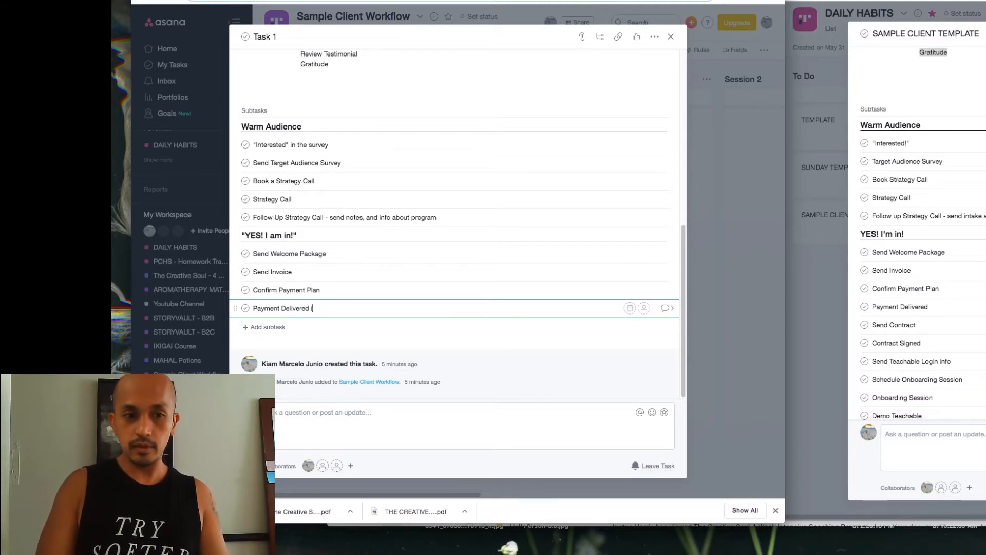
Add the subtasks "Send Contract" and "Contract Signed" below Payment Delivered in Task 1.
key(Return)
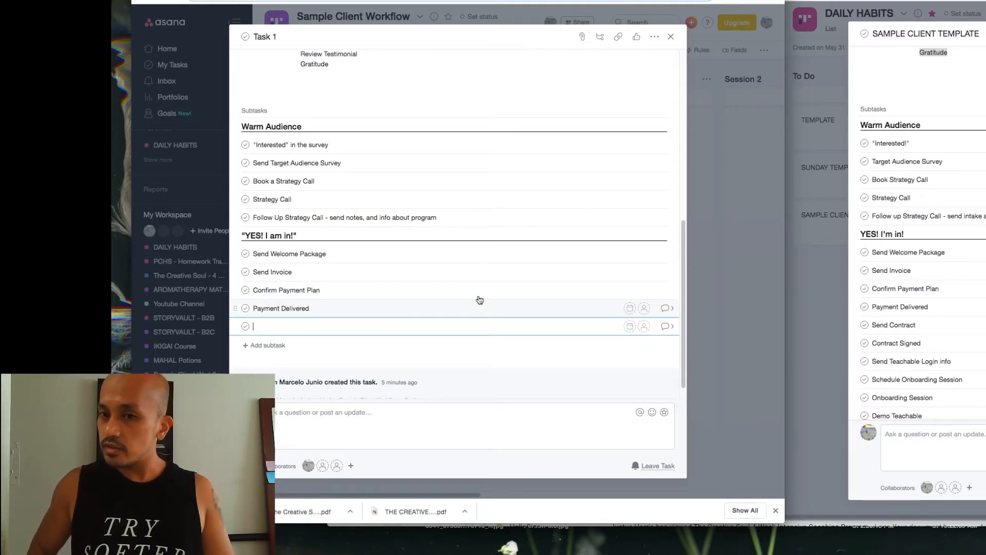
scroll(898, 304, down, 2)
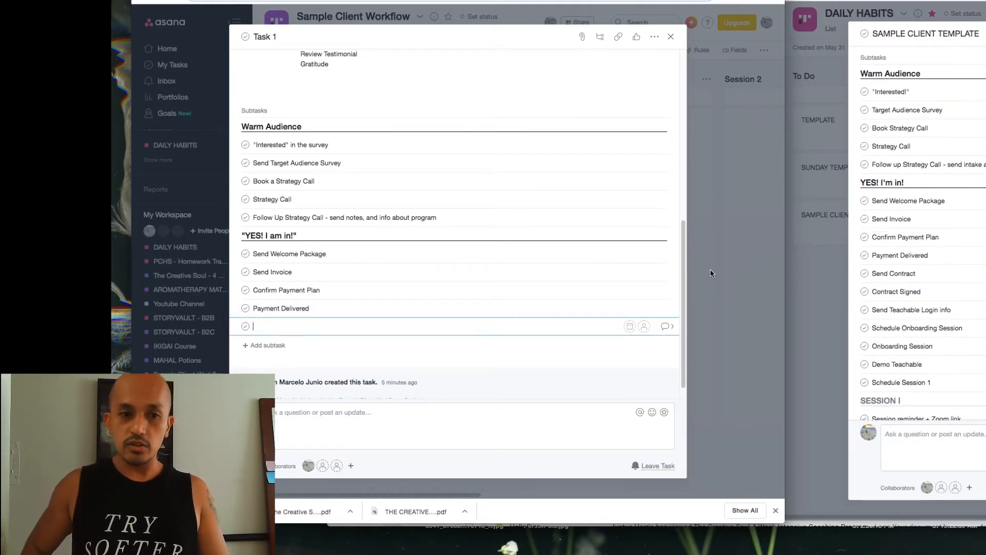
text(Send Contract)
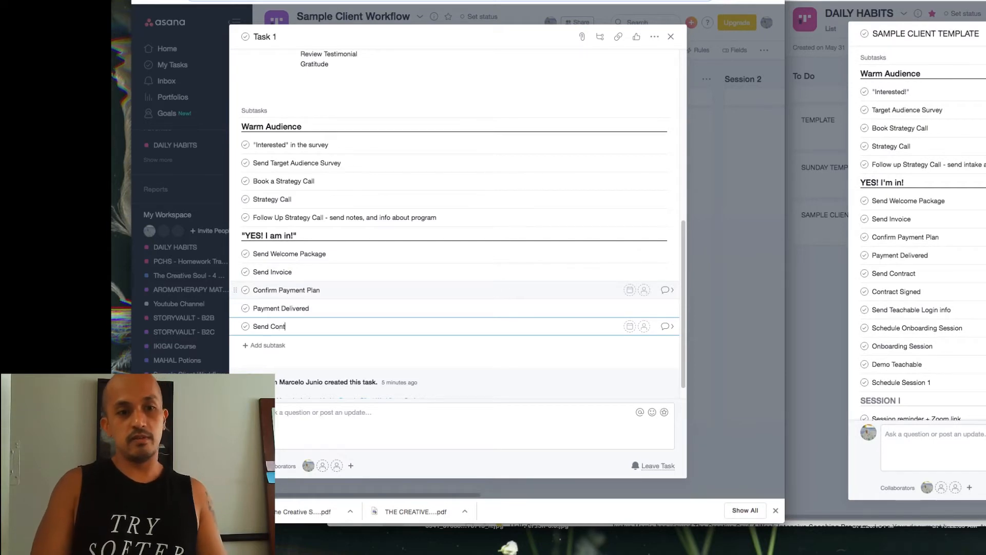
key(Return)
text(Con)
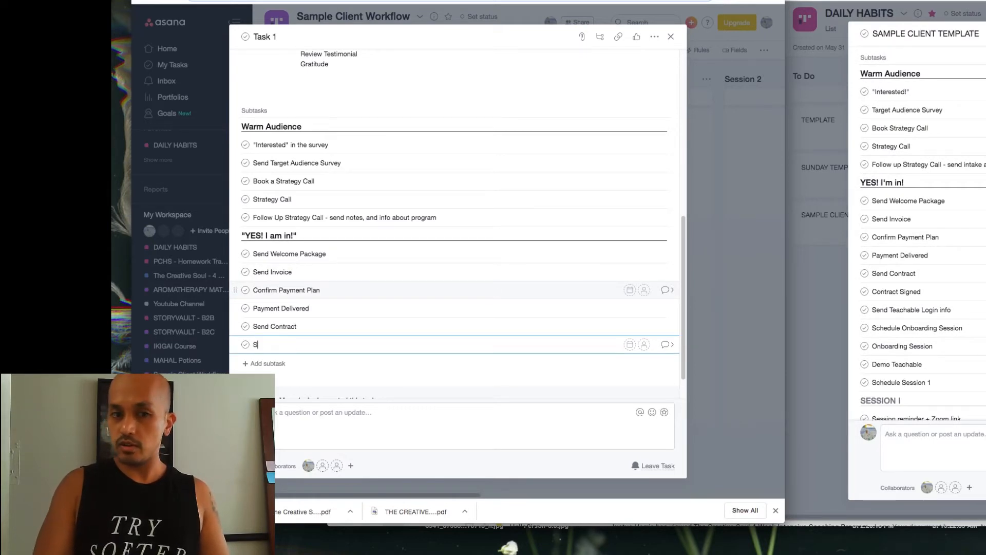
text(tract Signed)
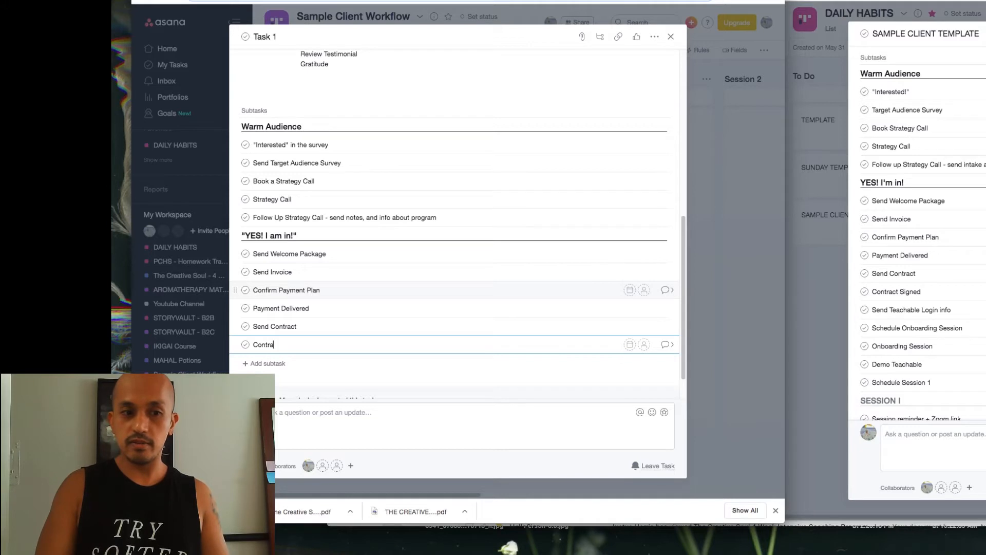
key(Return)
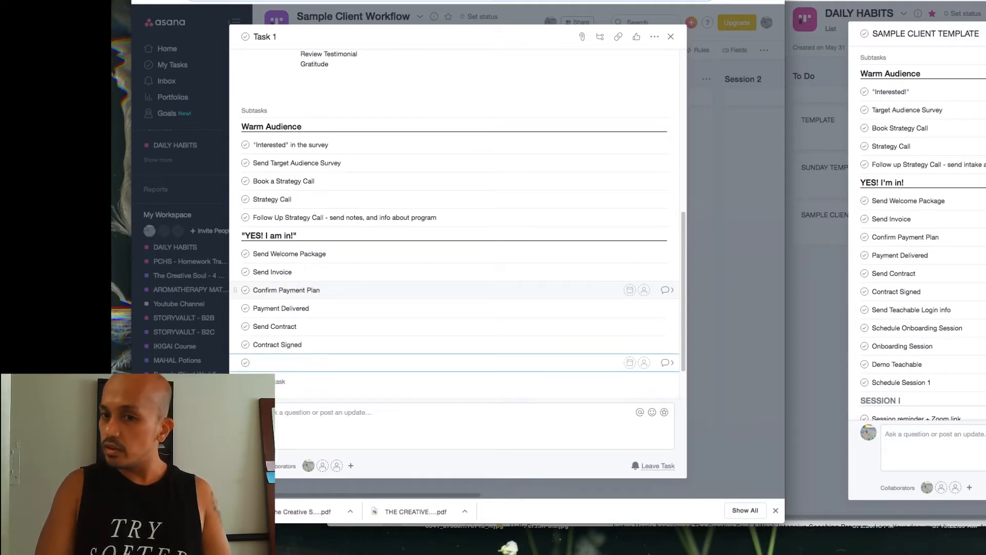
Add the subtask "Send Educational Portal info" below Contract Signed.
text(Send )
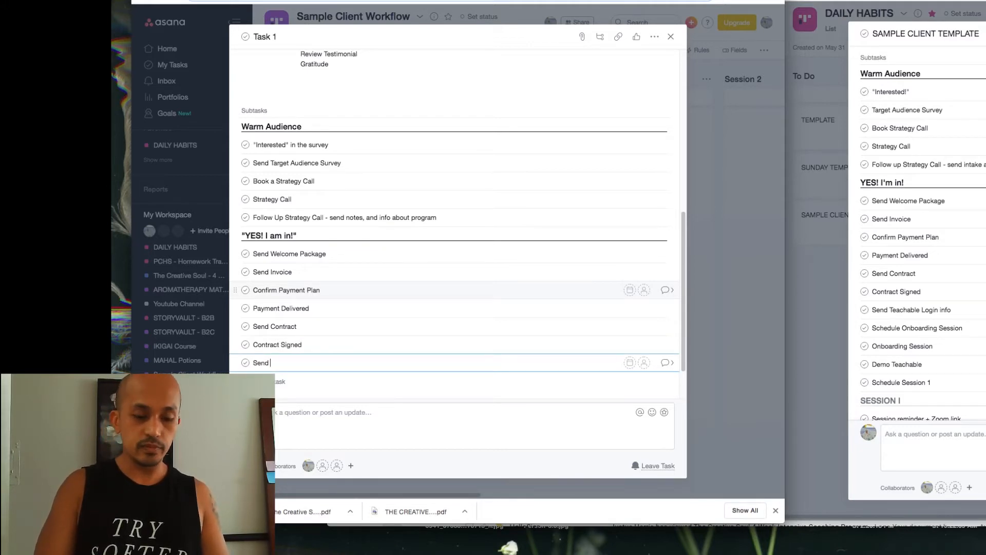
text(Educ)
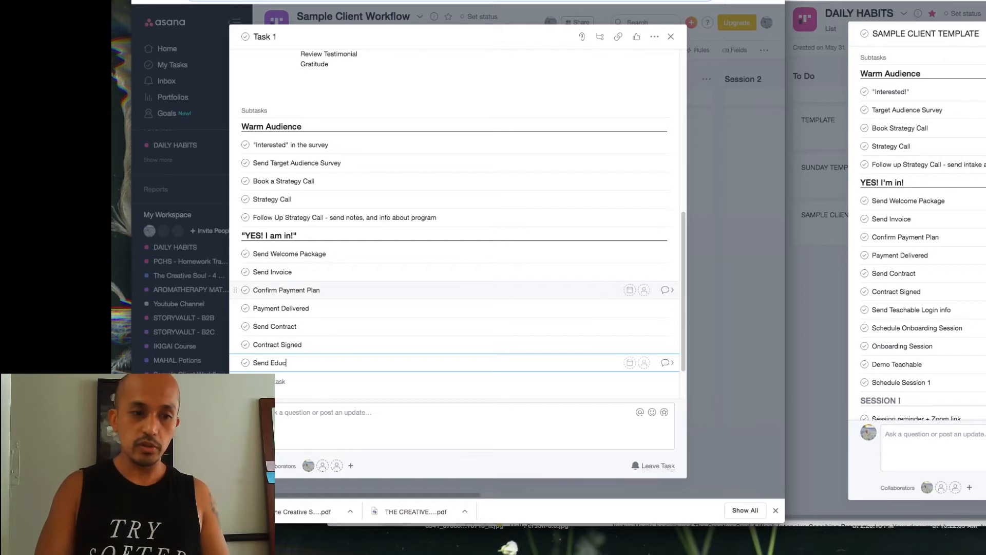
text(ational )
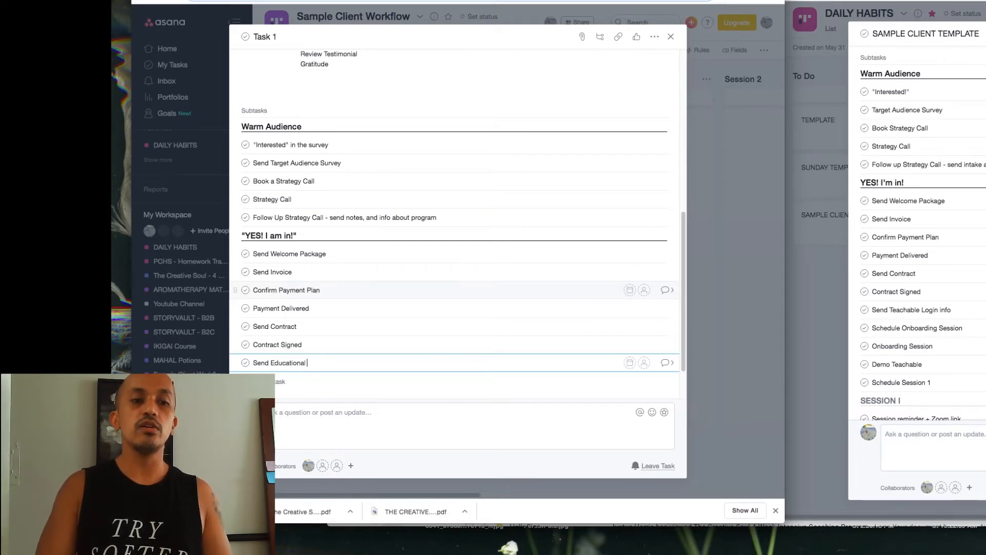
text(Portal info)
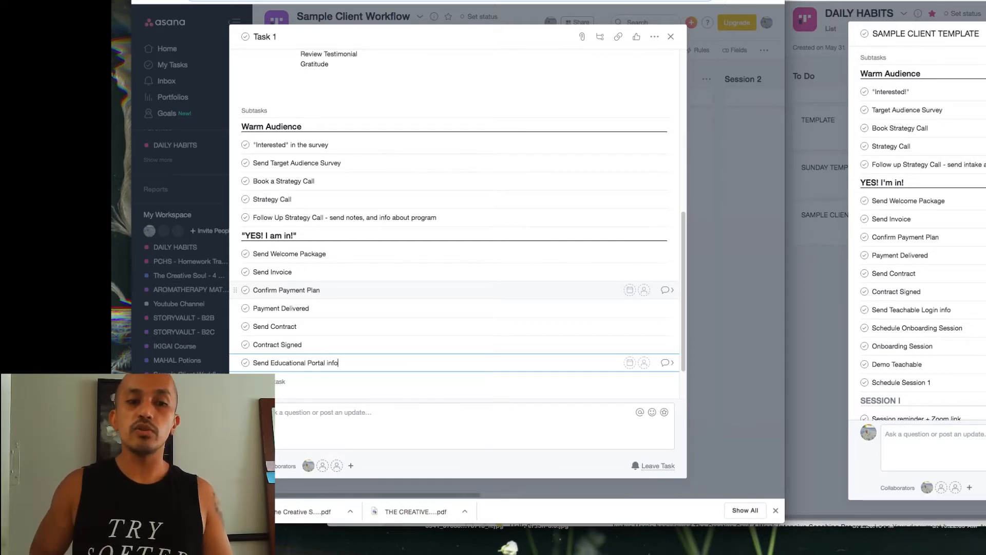
key(Return)
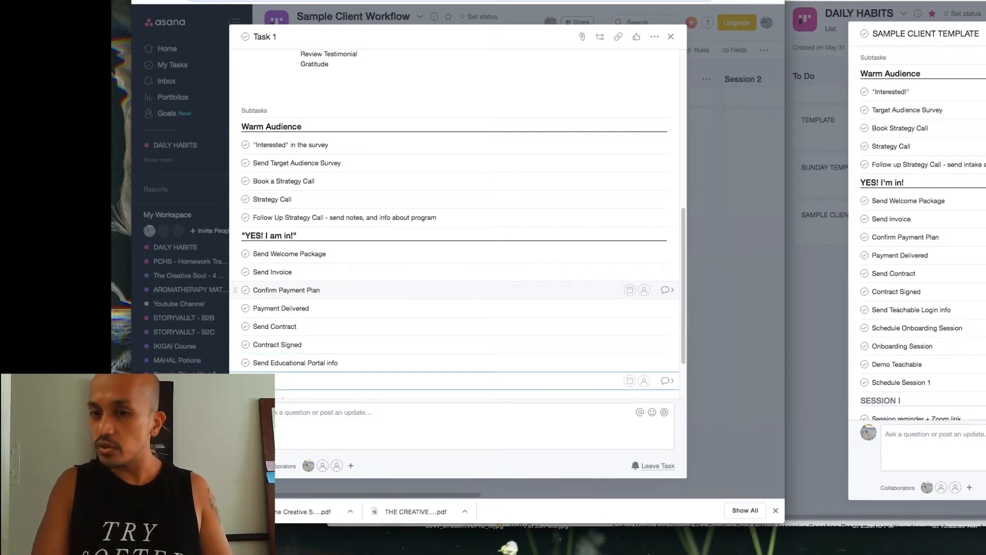
Add the subtasks "Schedule Onboarding Session" and "Onboarding Session" below Send Educational Portal info.
scroll(894, 311, down, 3)
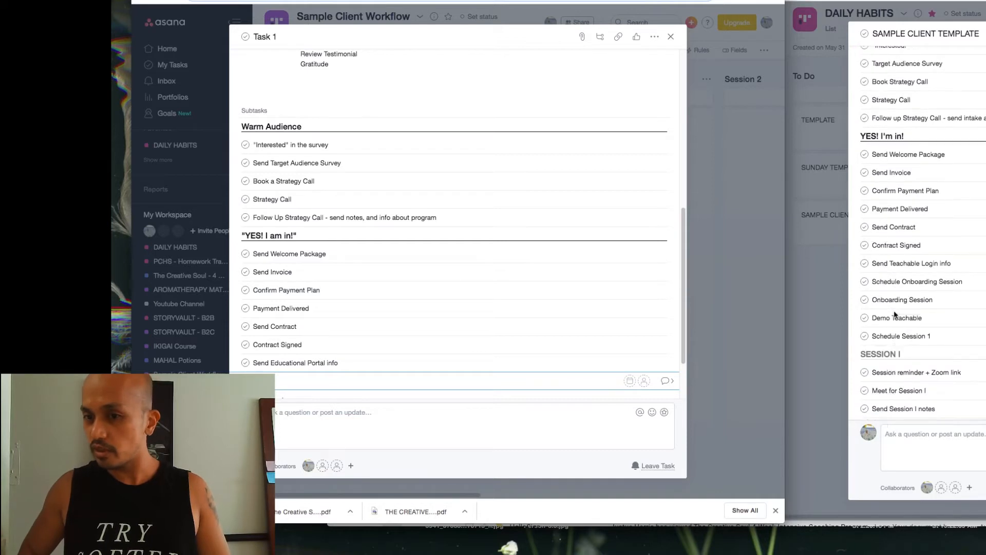
scroll(894, 312, down, 2)
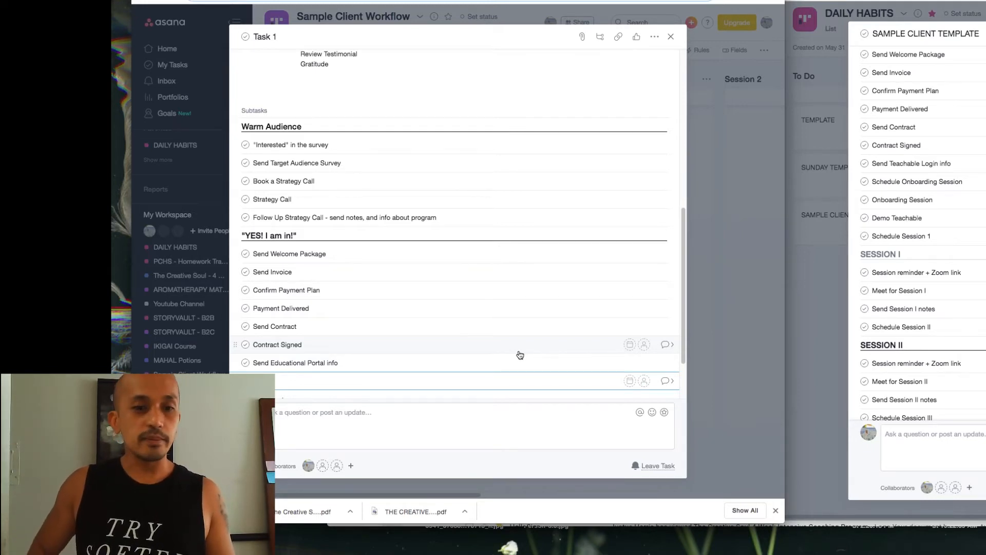
scroll(520, 355, down, 1)
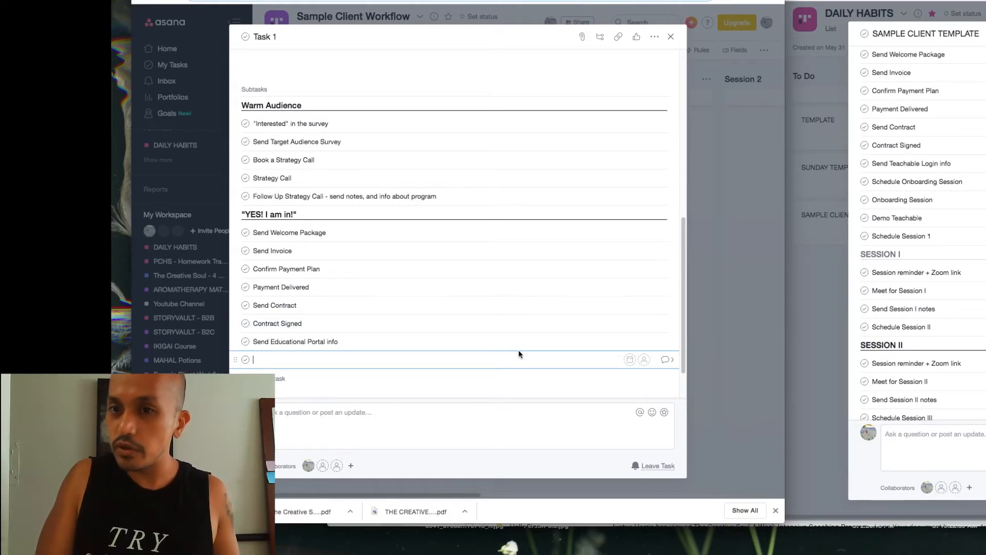
text(S)
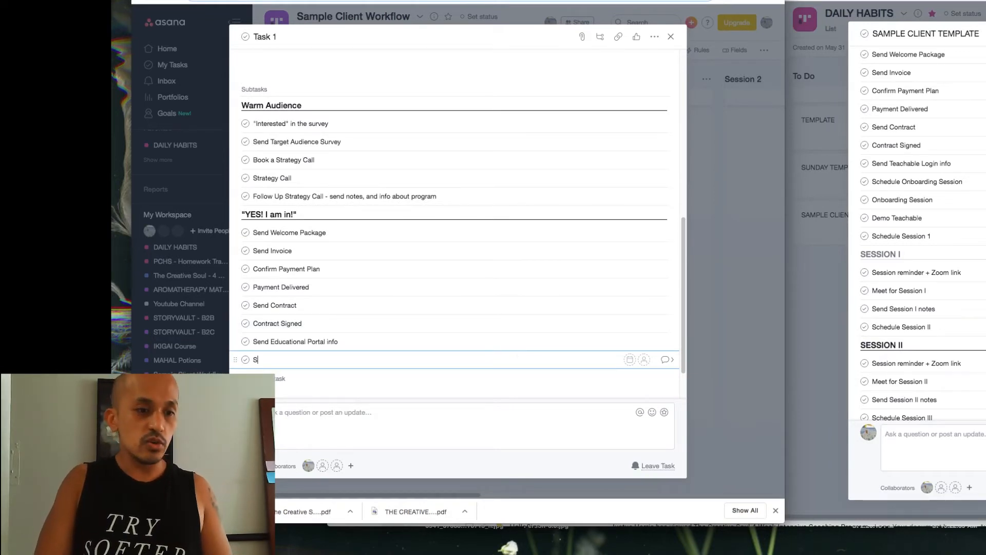
text(chedule Onboa)
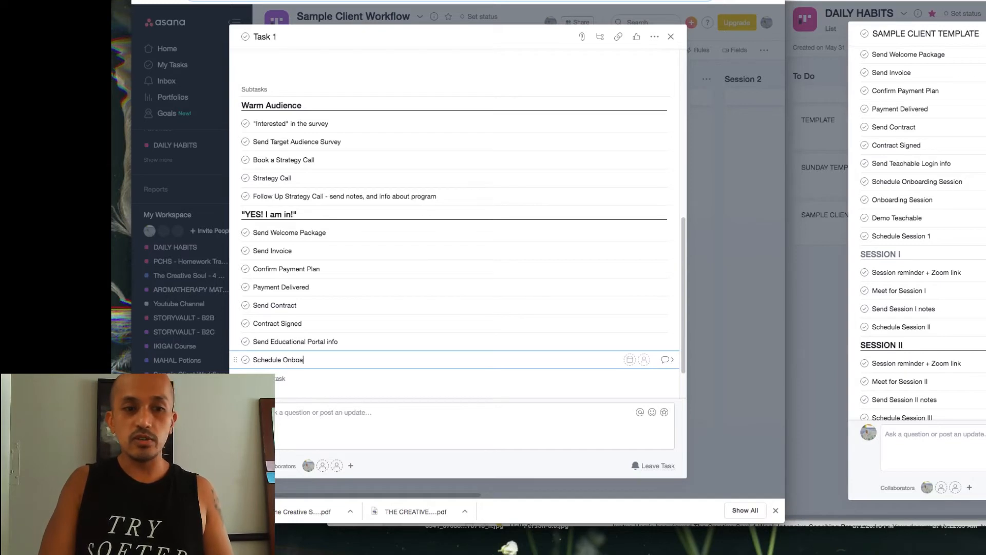
text(rding Sess)
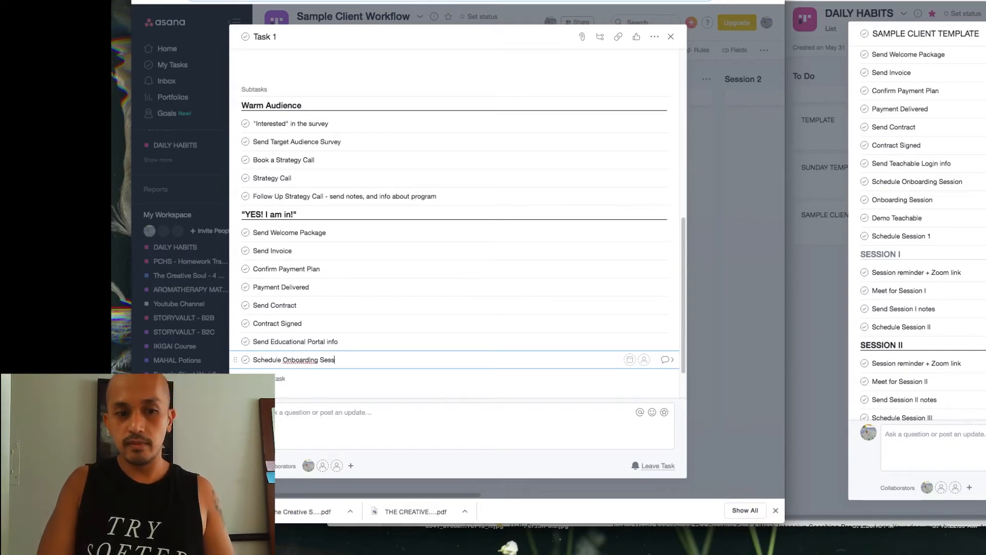
text(ion)
key(Return)
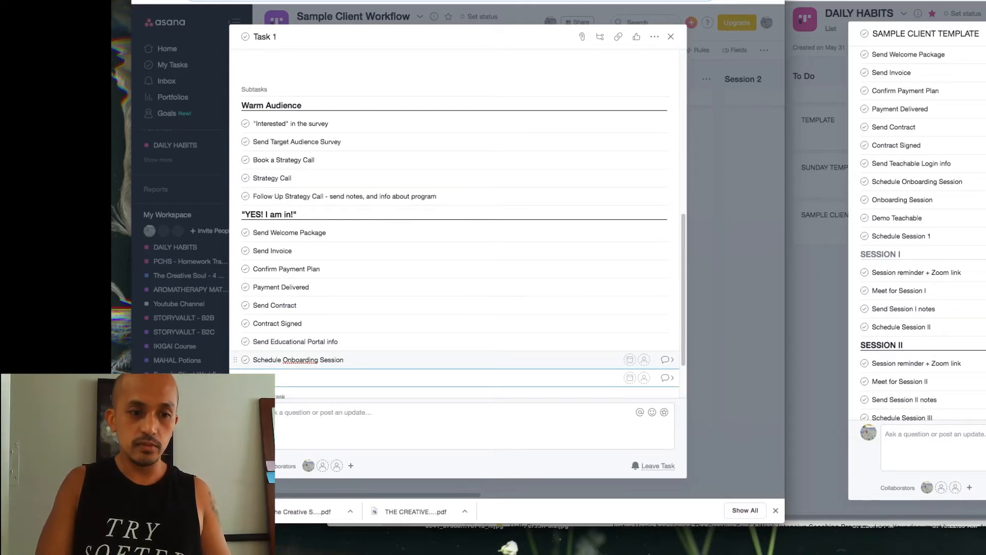
text(Onboarding Session)
key(Return)
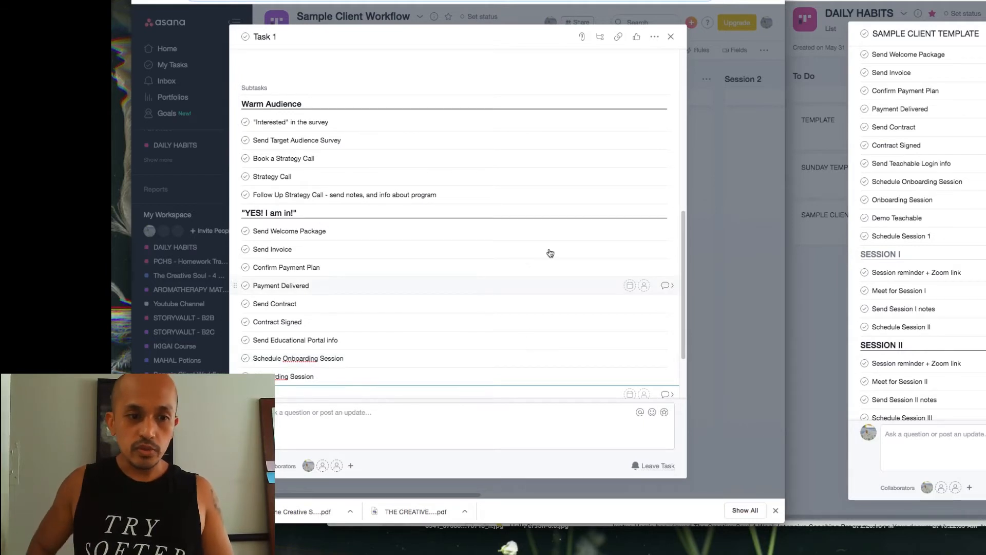
Check the onboarding points in the task description and add the subtask "- Discuss Coaching Expectations" below Onboarding Session.
scroll(552, 208, up, 6)
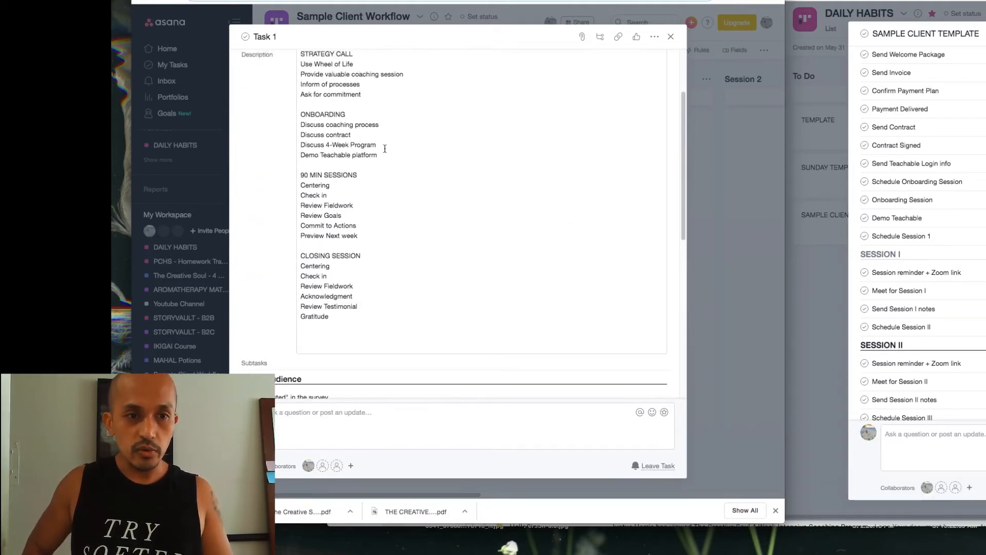
scroll(385, 148, down, 6)
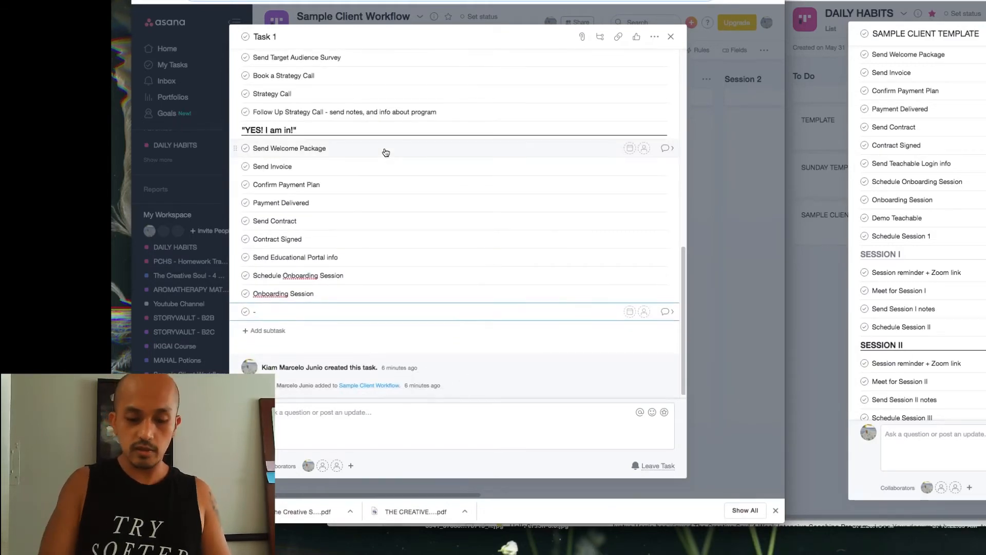
text(Discuss)
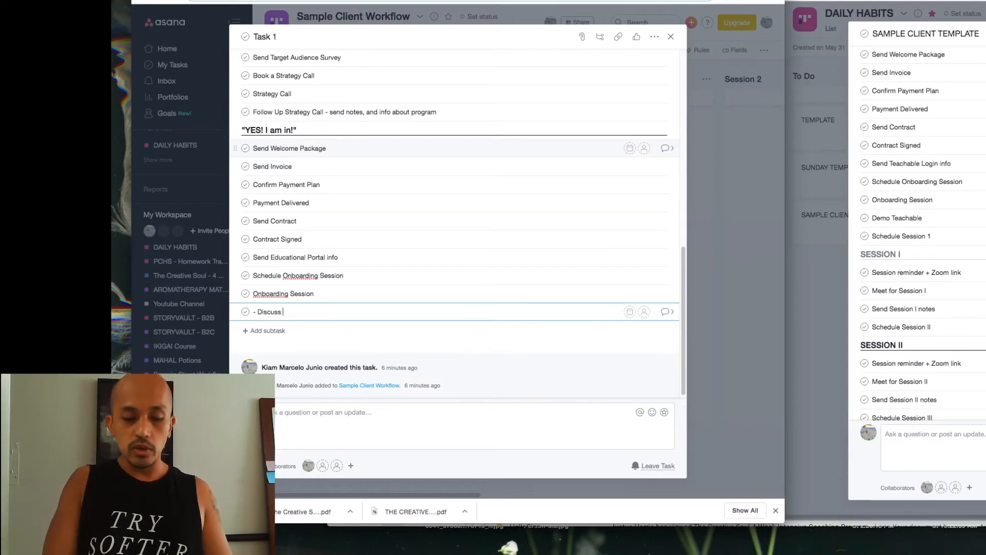
text(Coaching)
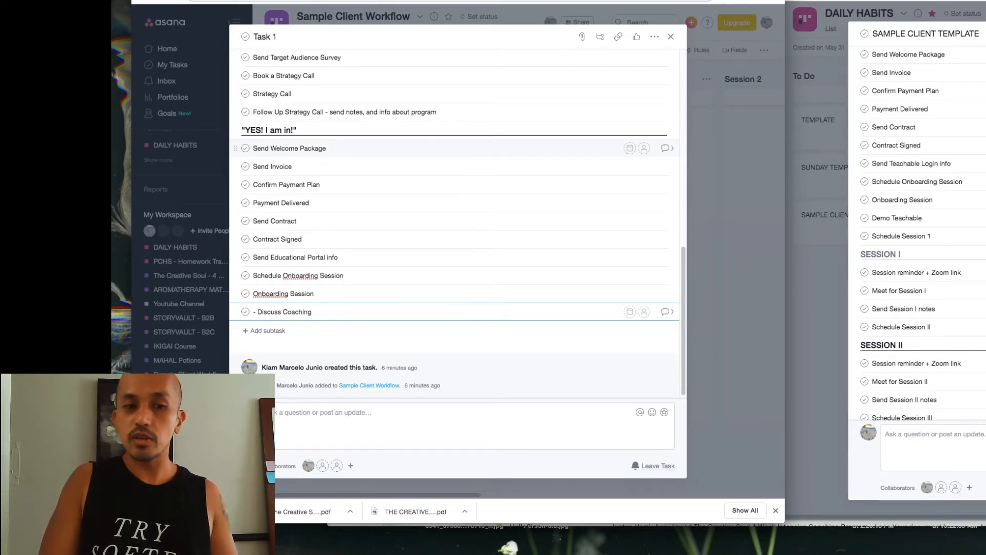
text(E)
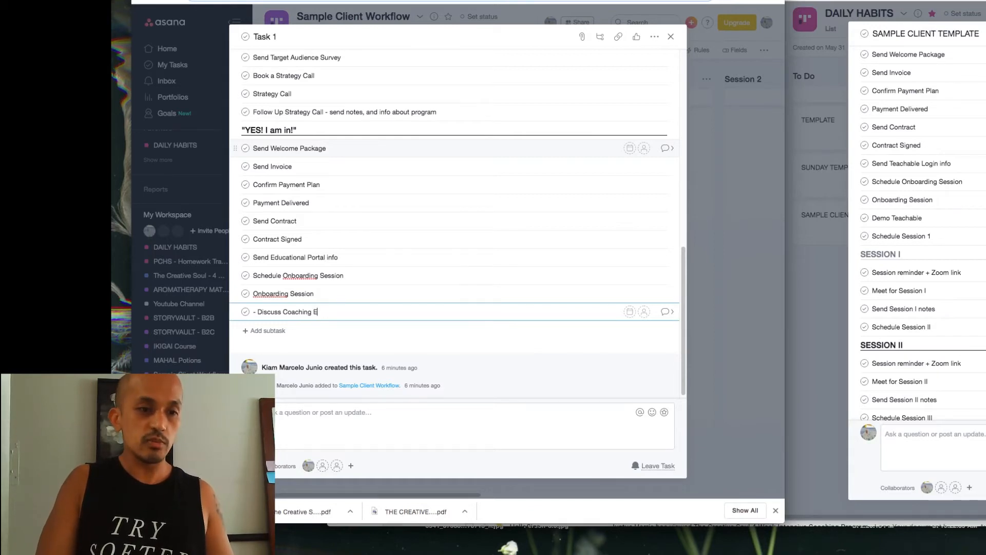
text(xpectations)
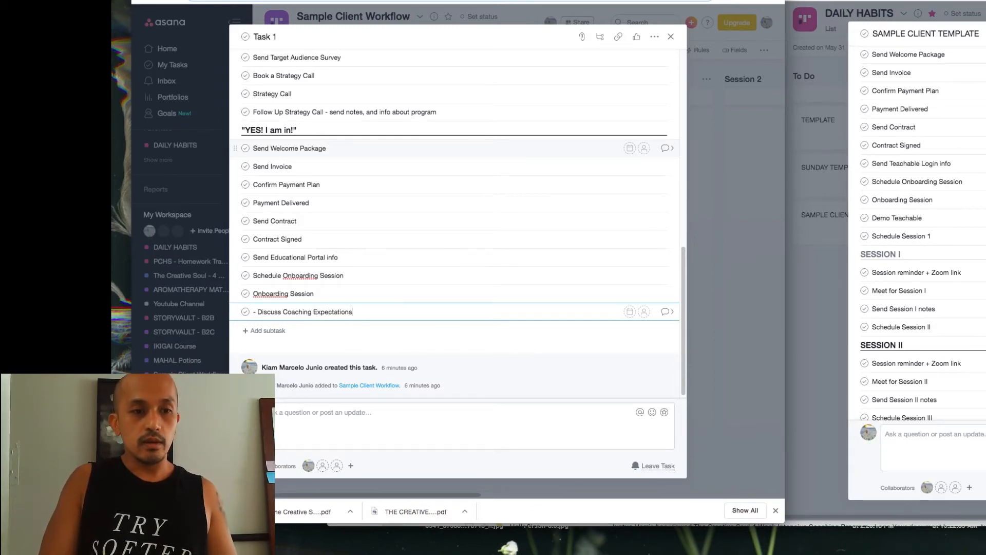
key(Return)
Add the subtasks "- Demo Educational Platform" and "- Walk through Program" below the coaching expectations subtask.
text(- D)
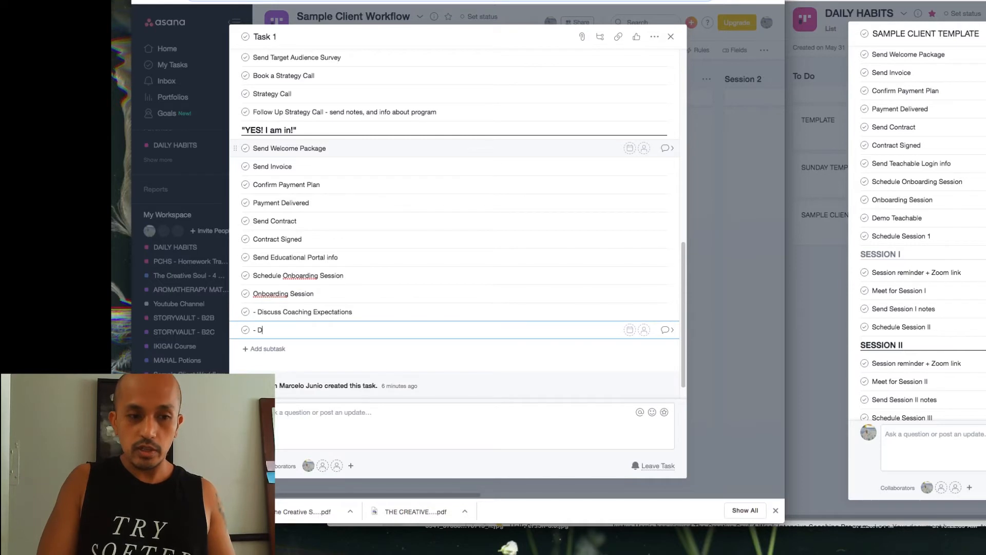
text(emo Educ)
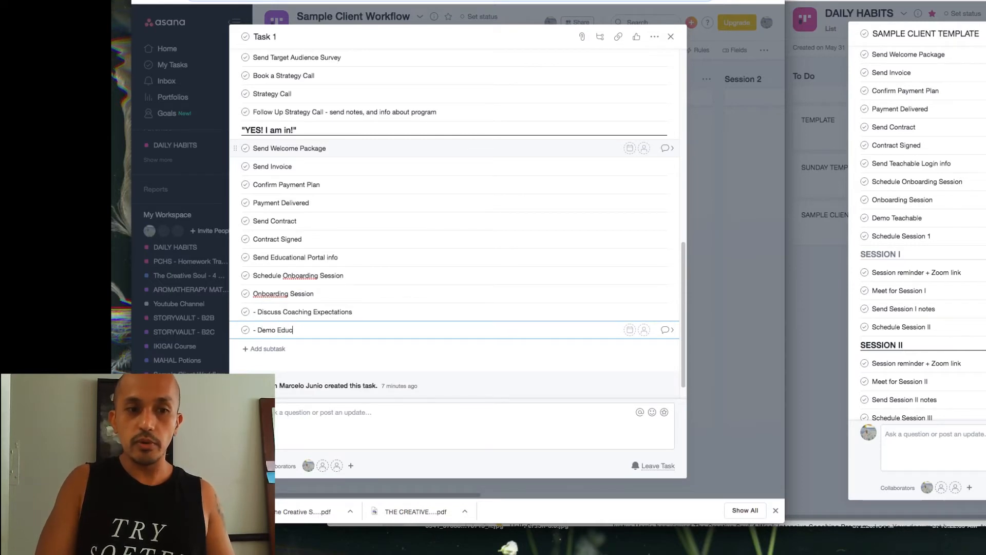
text(ational Platform)
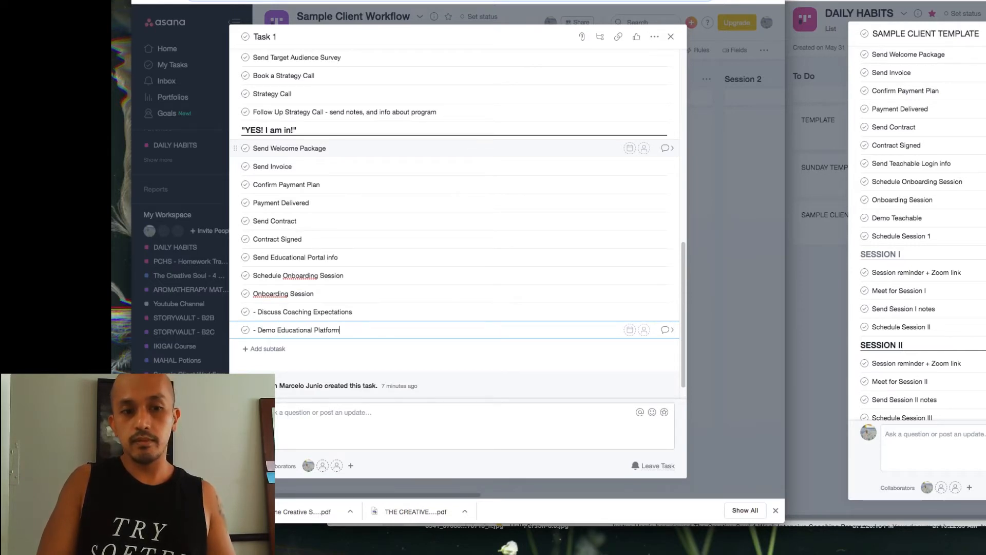
key(Return)
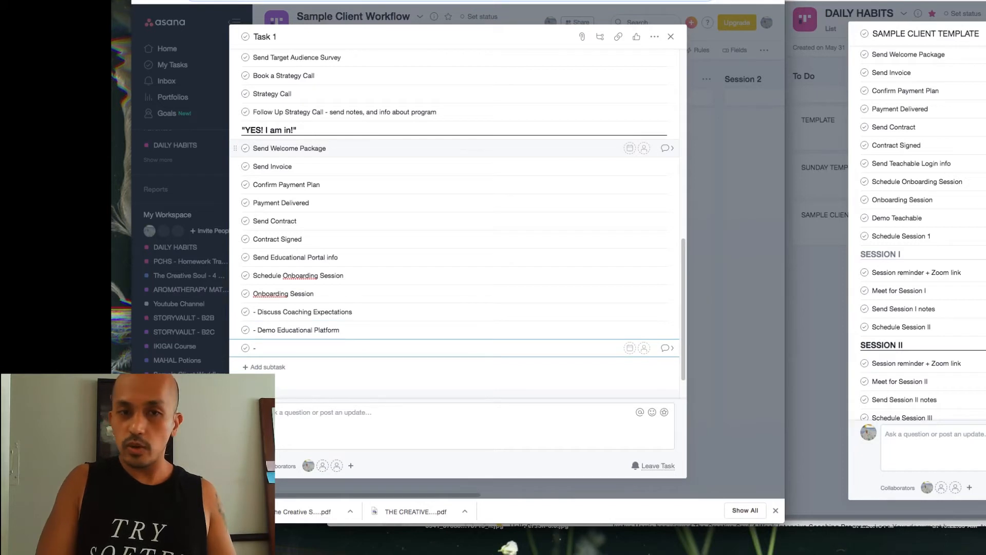
text(-)
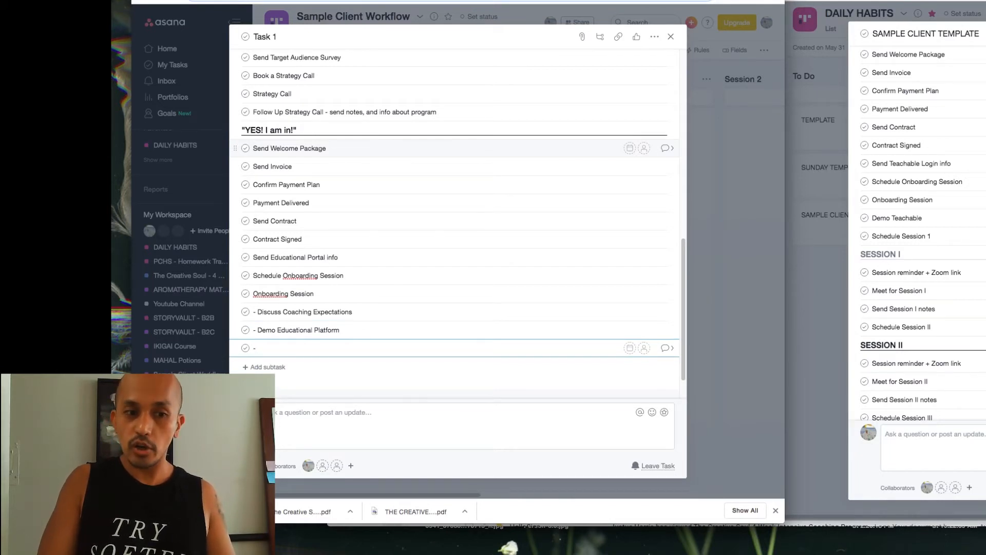
text( Walk throug)
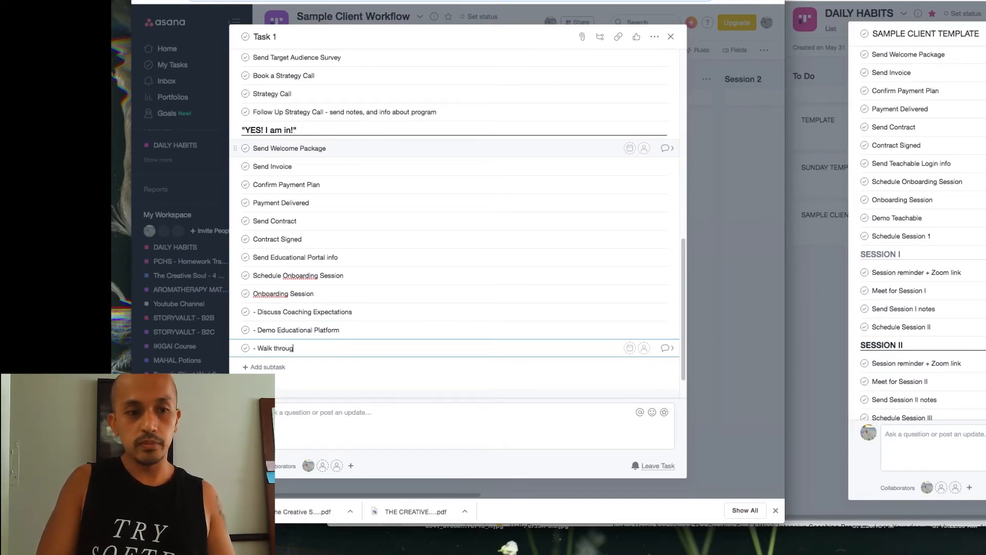
text(h Program)
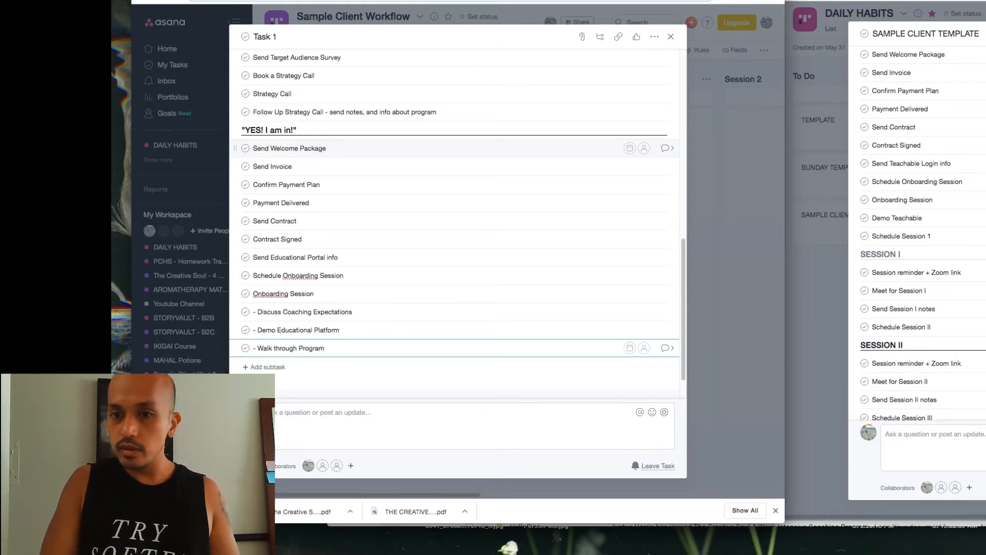
Add the subtask "Schedule Session I" below the "- Walk through Program" subtask.
key(Return)
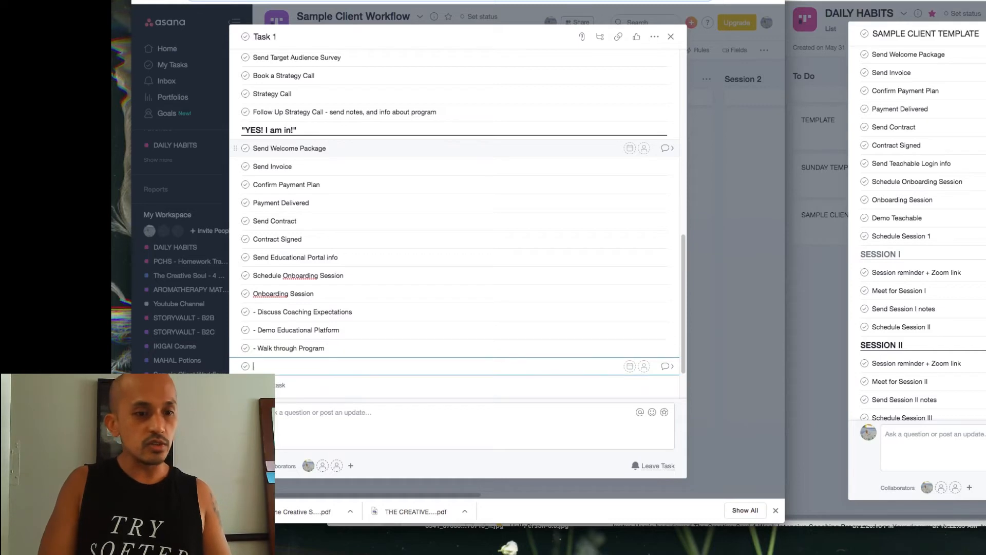
text(Sc)
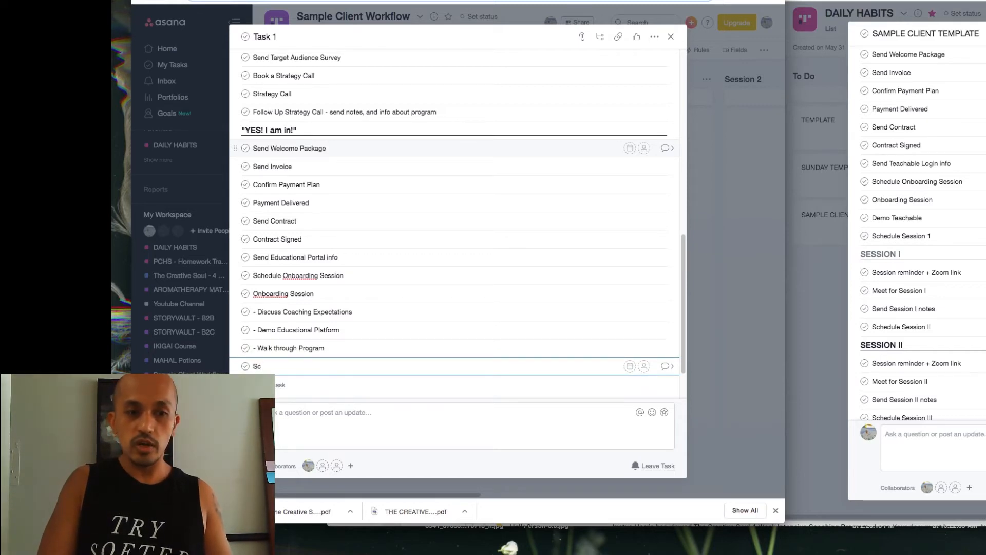
text(h)
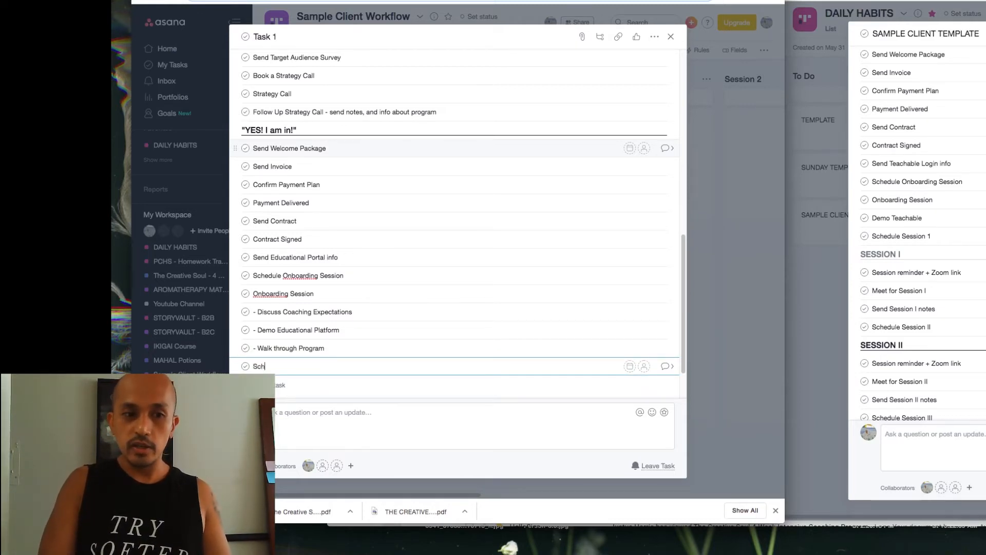
text(edule Session I)
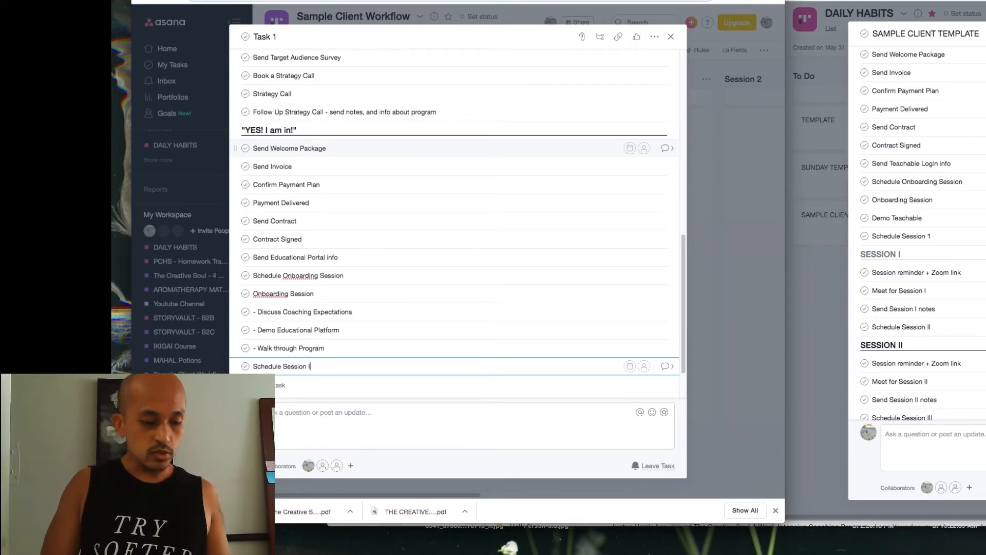
Add a new section titled "SESSION I-III" below the Schedule Session I subtask.
key(Tab+n)
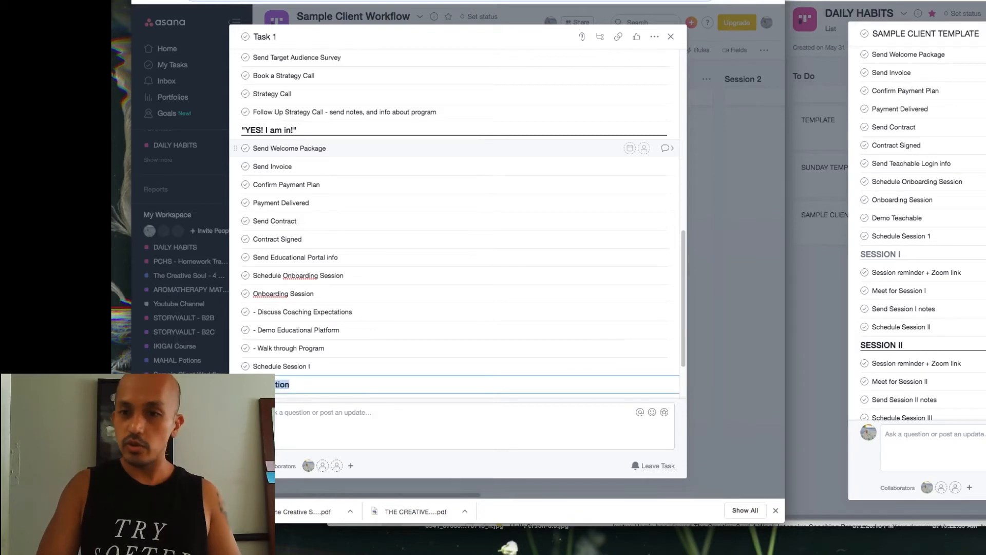
text(SESSION)
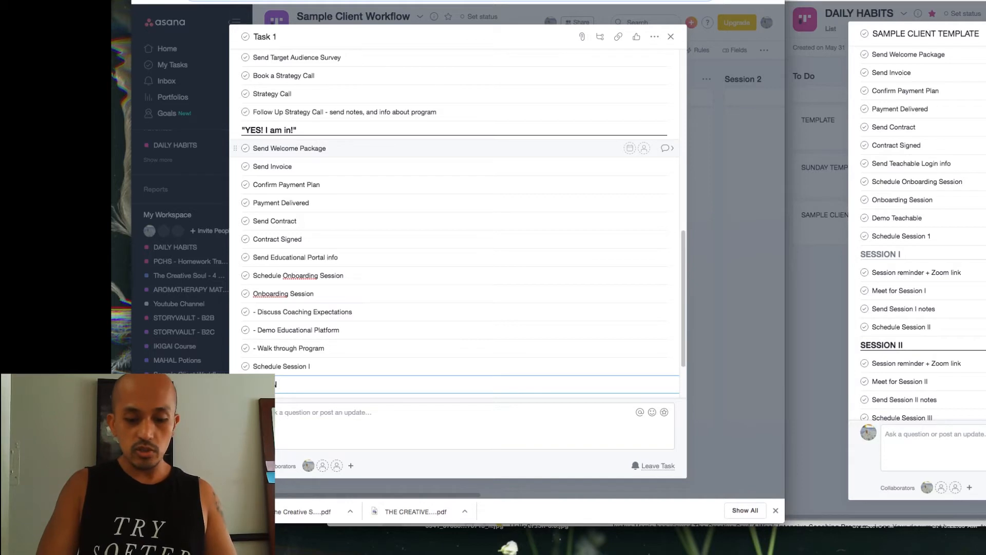
text( I-)
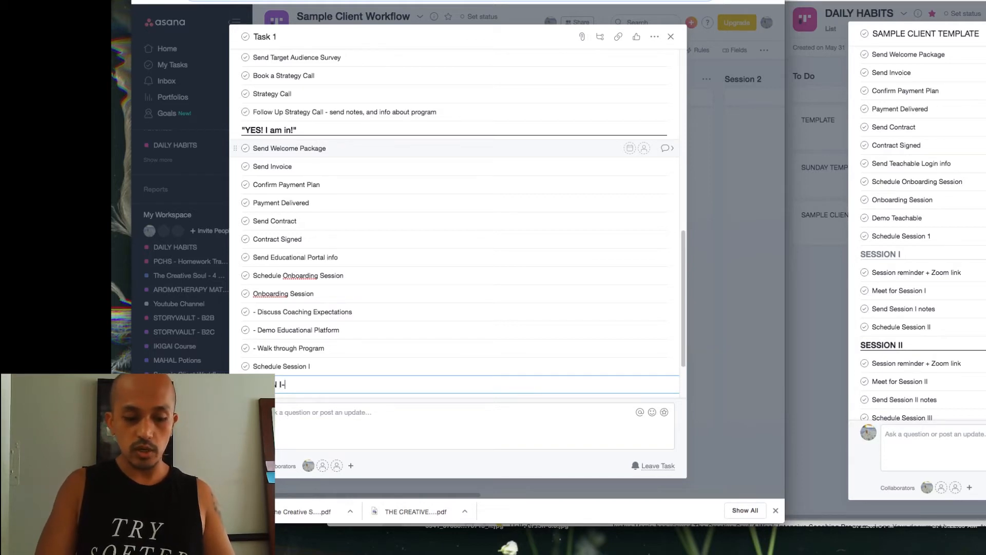
text(III)
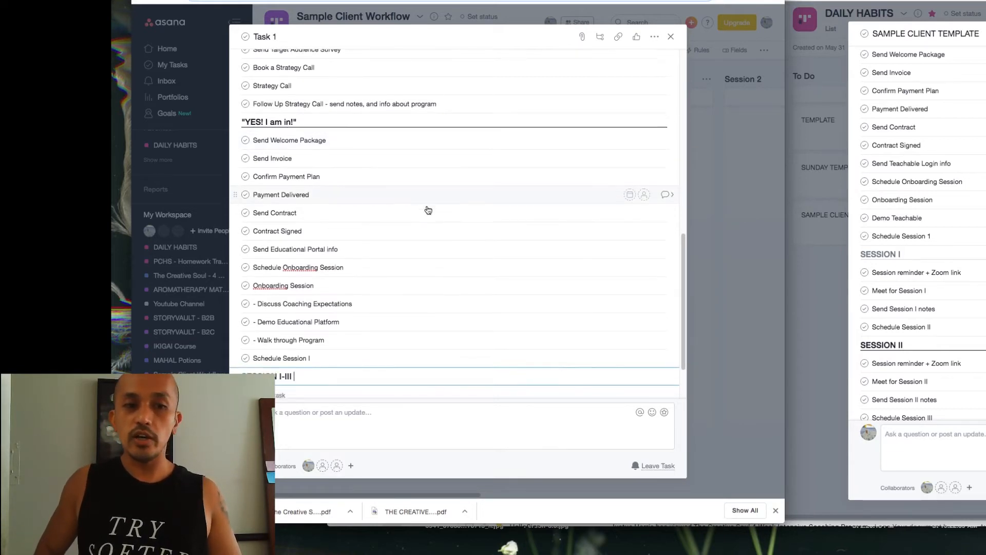
scroll(428, 209, down, 2)
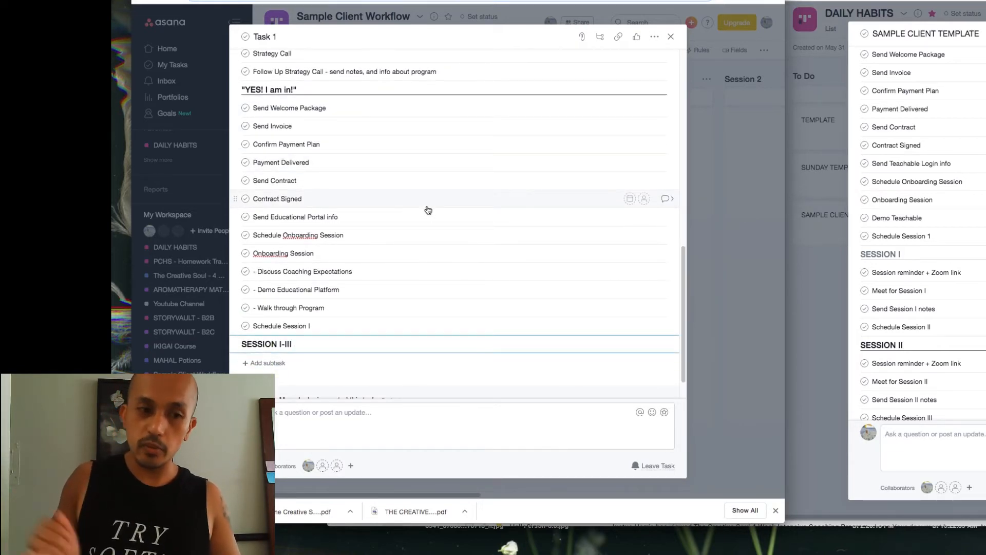
Try retitling the new section as "SESSION I-V" and restore its title to "SESSION I-III".
key(BackSpace)
key(BackSpace)
key(BackSpace)
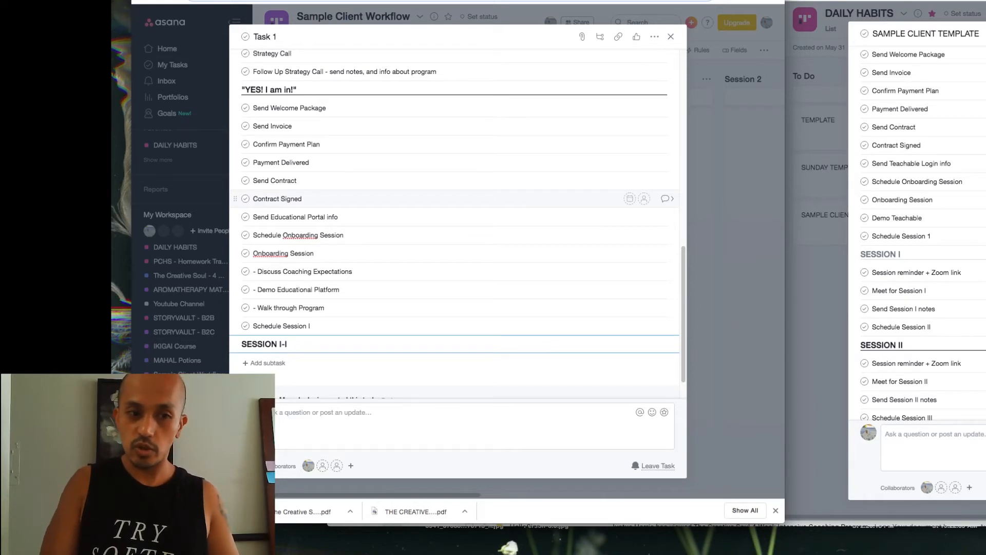
key(BackSpace)
text(V)
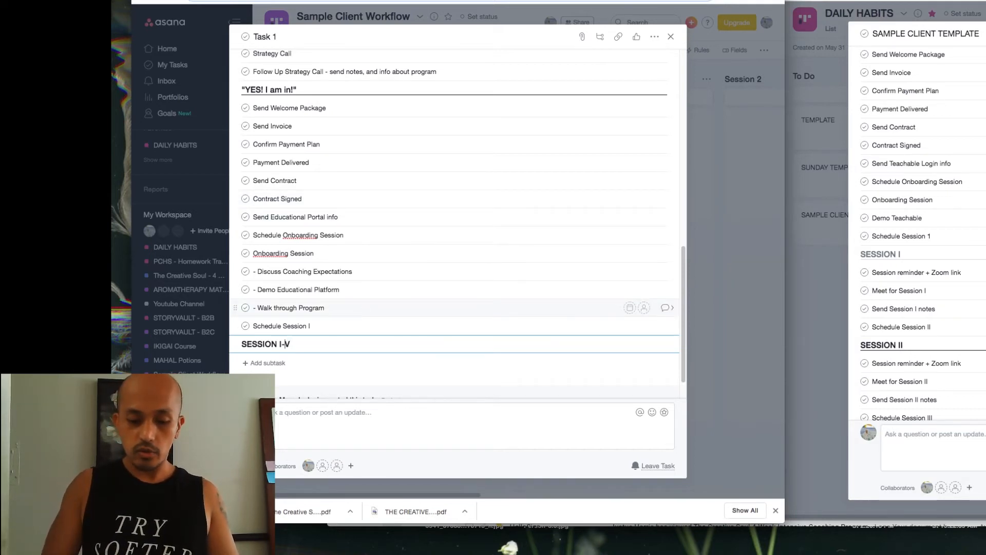
click(284, 344)
key(BackSpace)
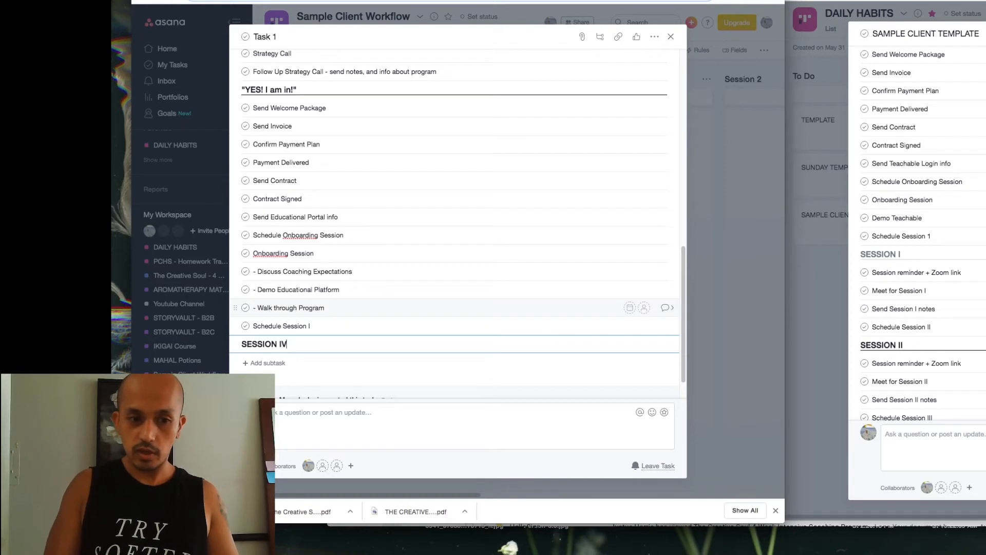
key(BackSpace)
text(-I)
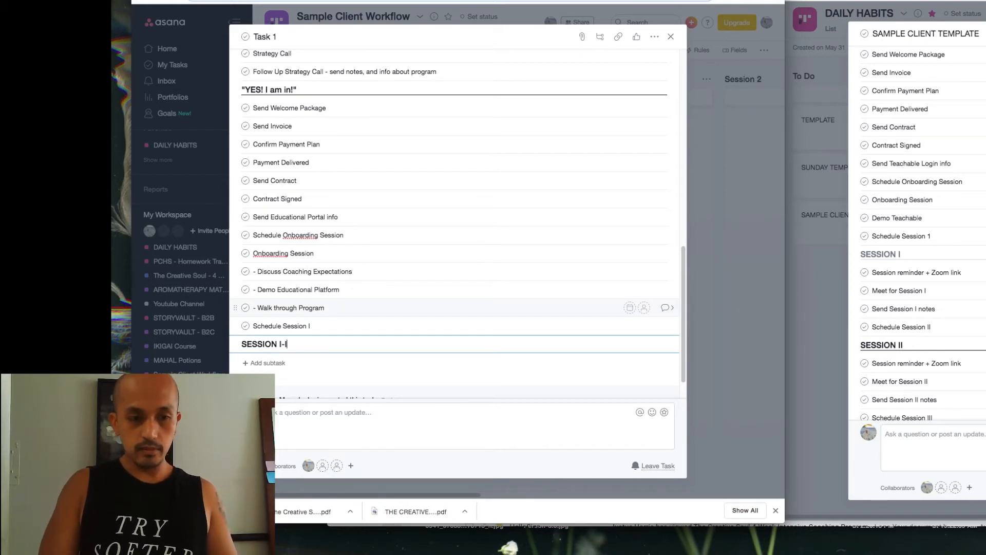
text(II)
Add the subtask "Send Session Reminder + Zoom link" under the SESSION I-III section.
key(Return)
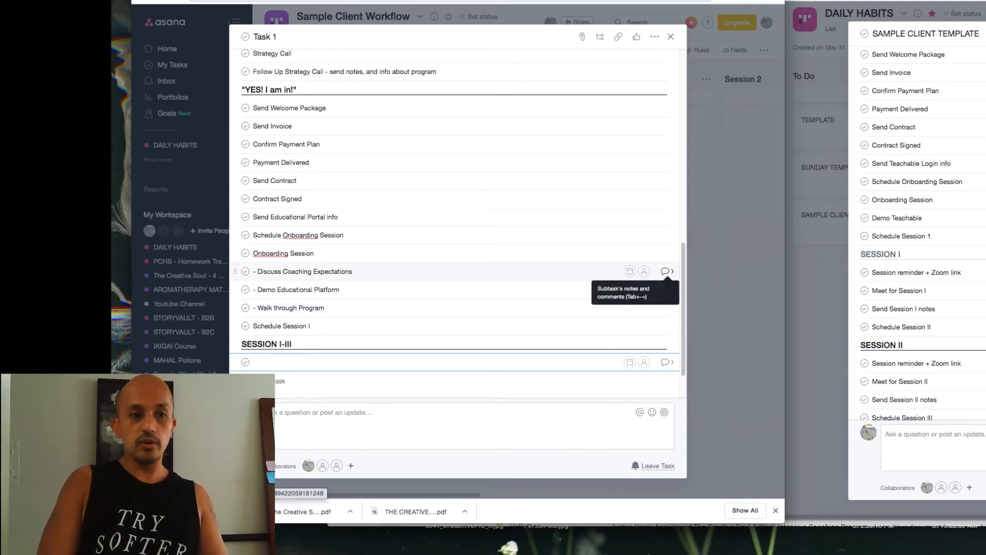
text(Send)
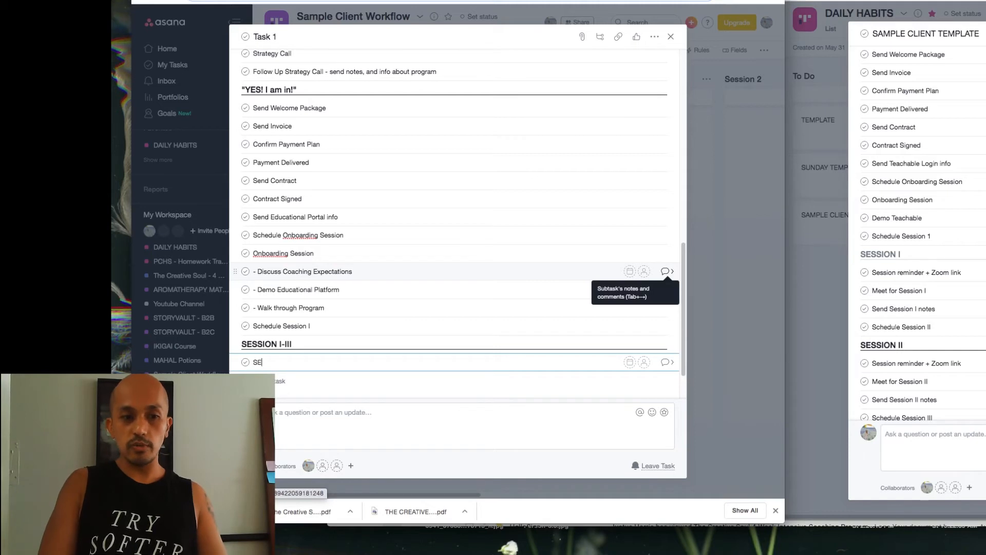
key(BackSpace)
key(BackSpace)
key(BackSpace)
text(end )
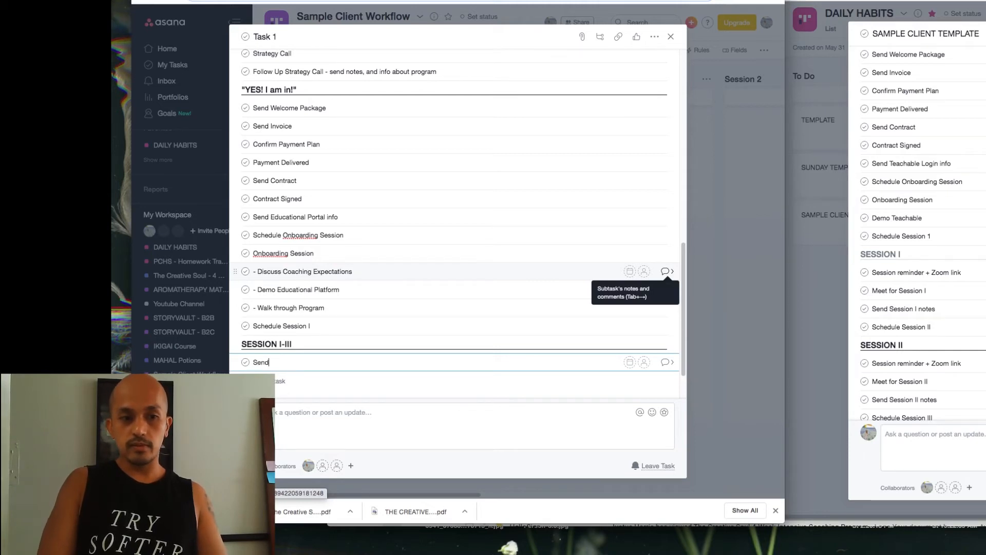
text(Session )
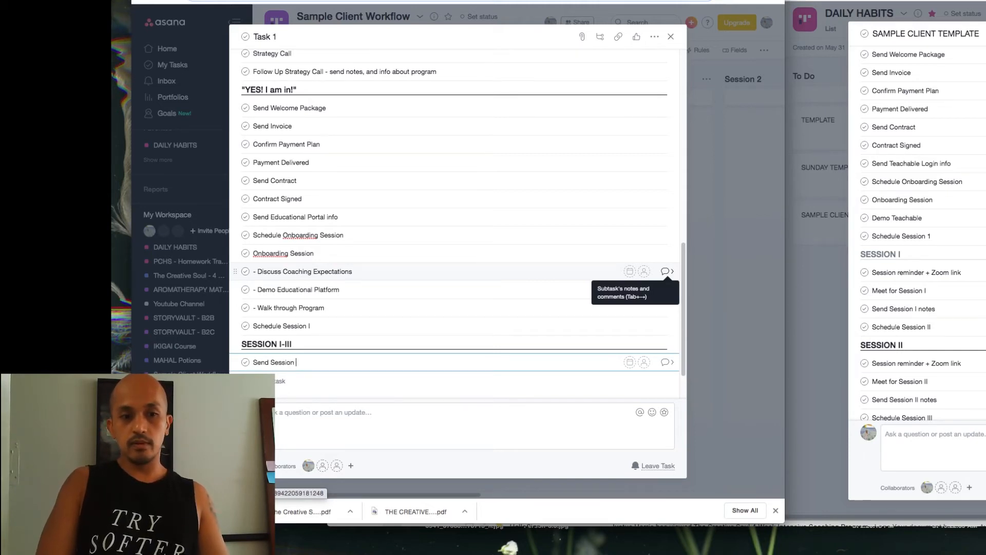
text(Reminder + Z)
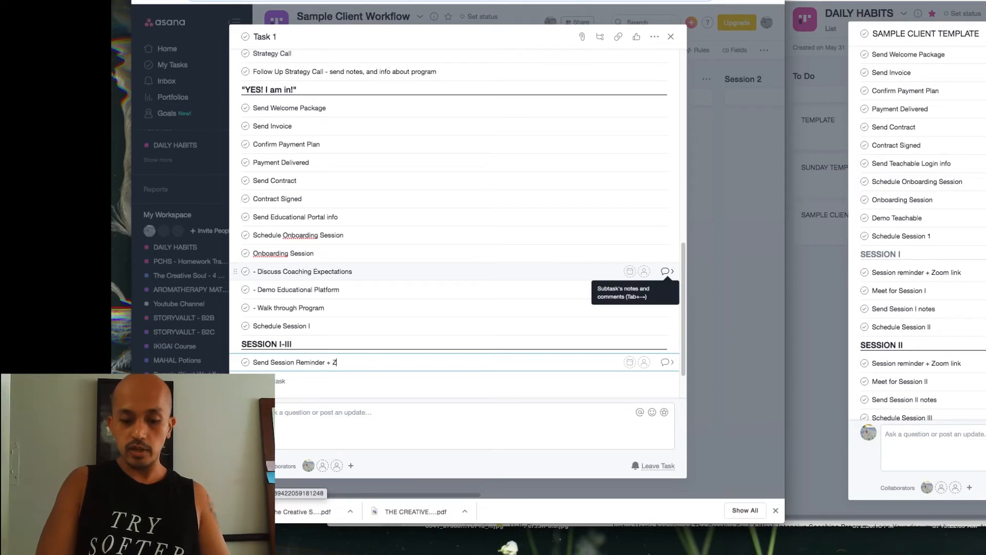
text(oom link)
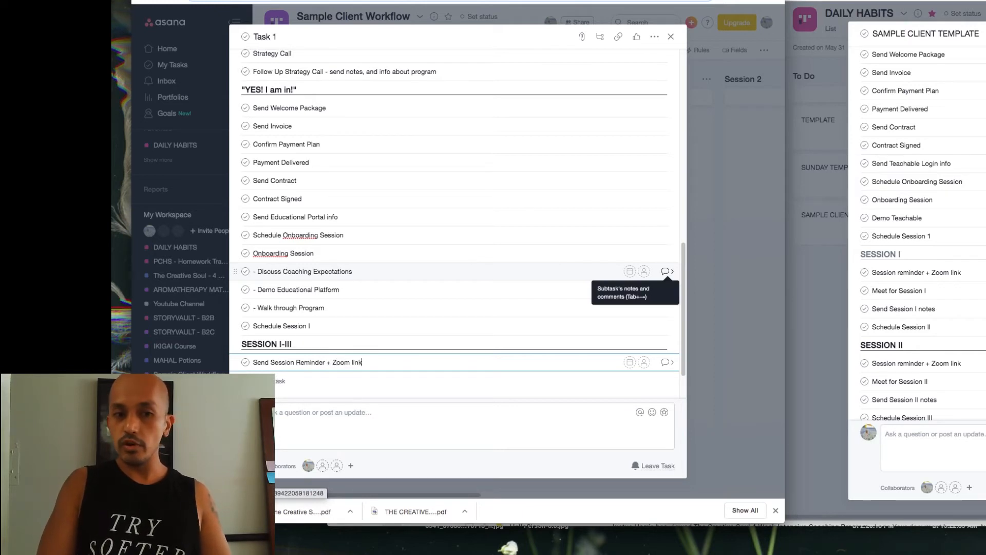
Add the subtasks "Meet for Session" and "Send Session Notes" below the session reminder subtask.
key(Return)
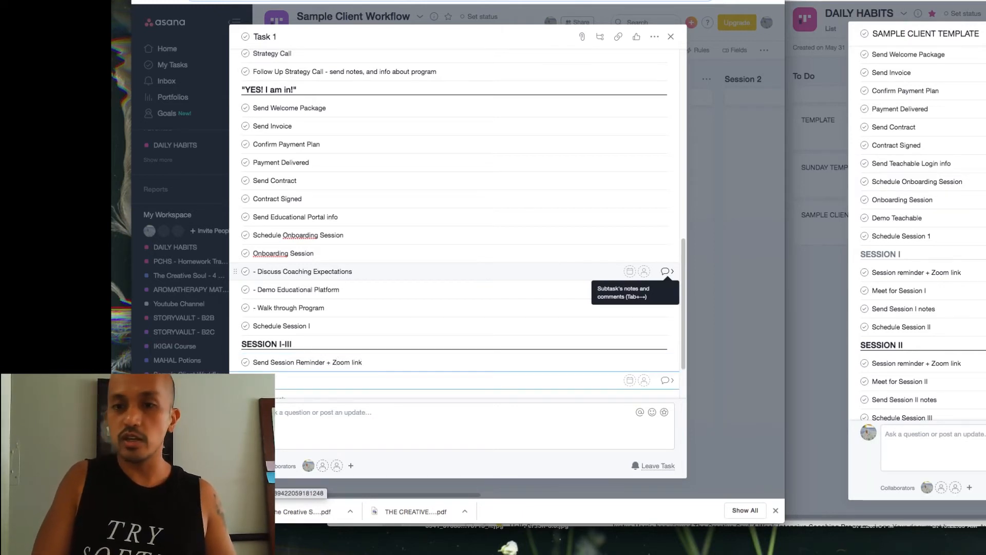
text(Session)
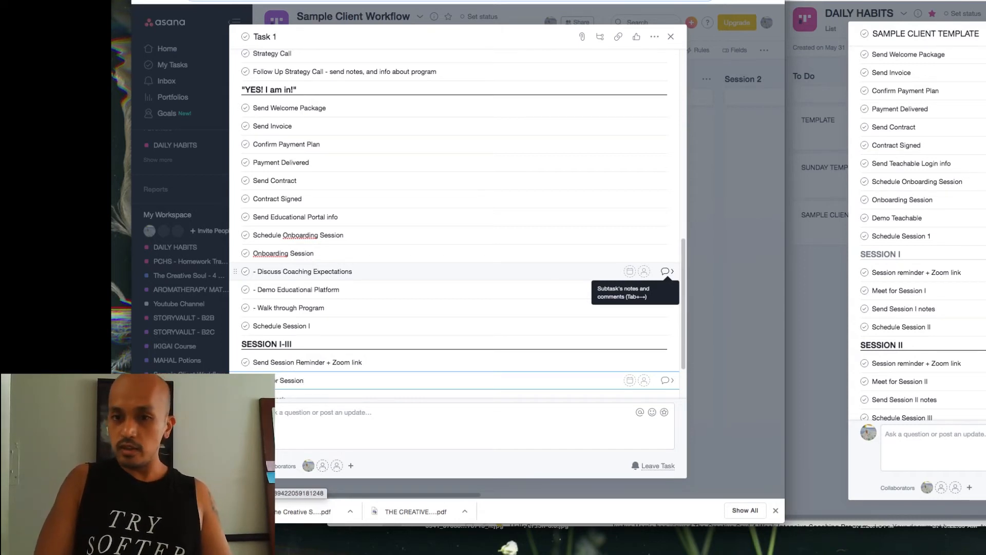
key(Return)
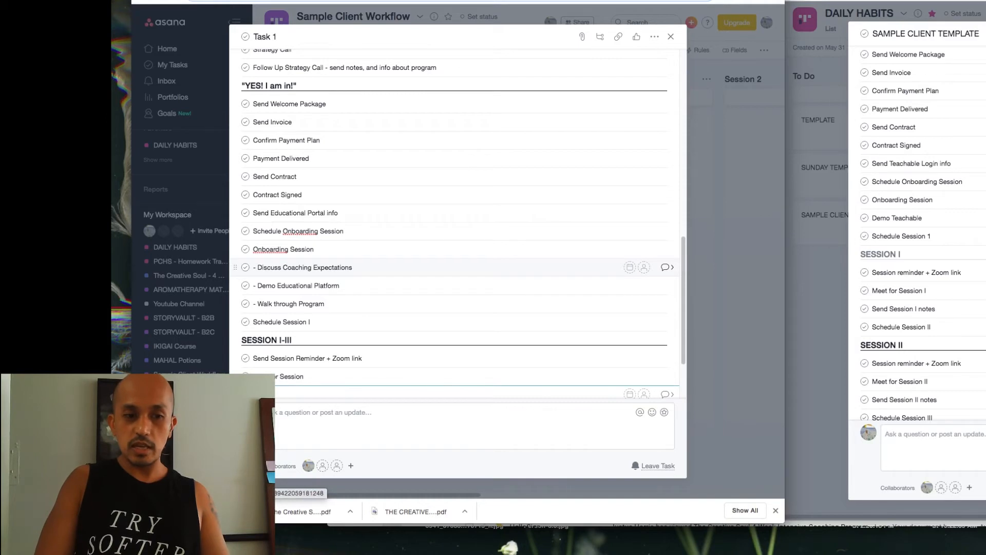
text(Send Se)
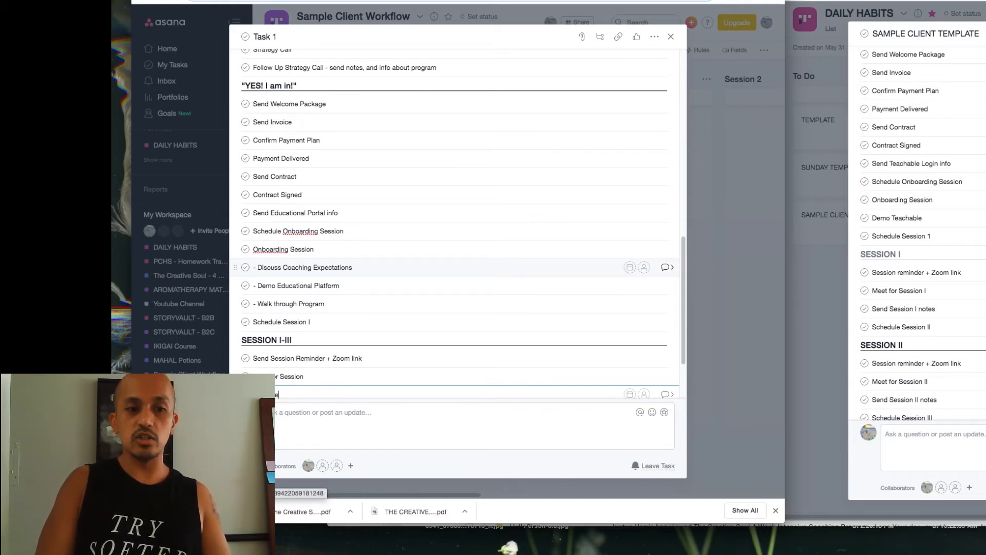
text(ssion Notes)
Add the subtask "Schedule Next Session" below Send Session Notes.
key(Return)
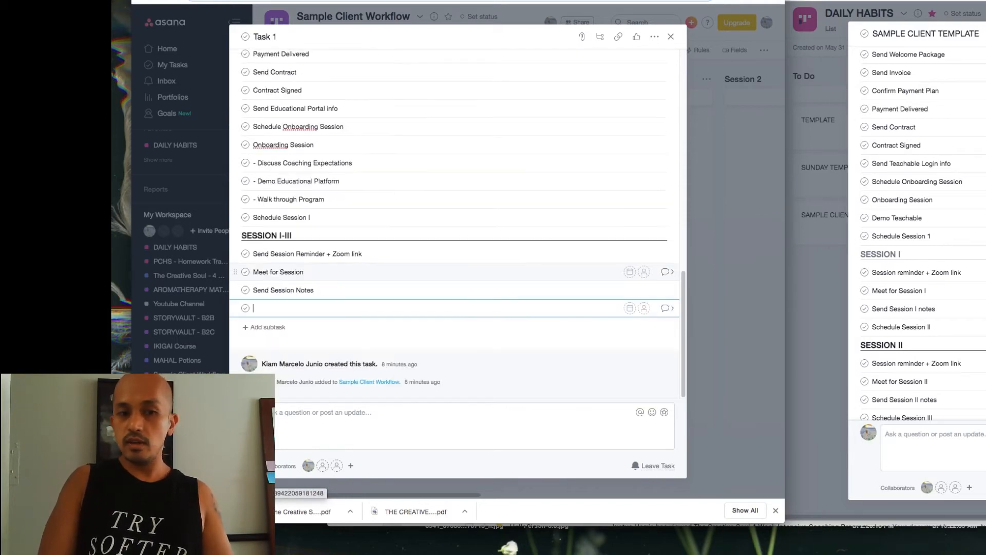
text(S)
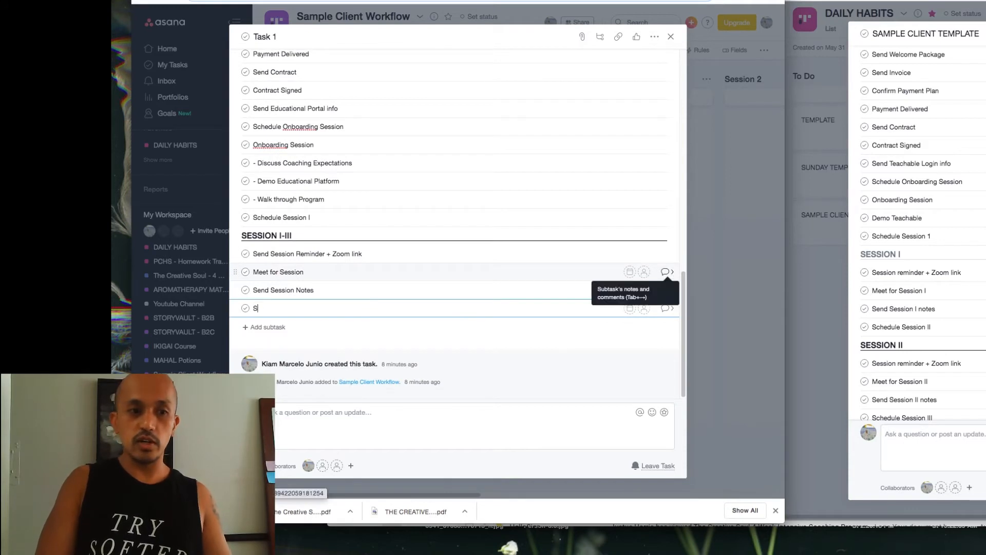
text(chedule )
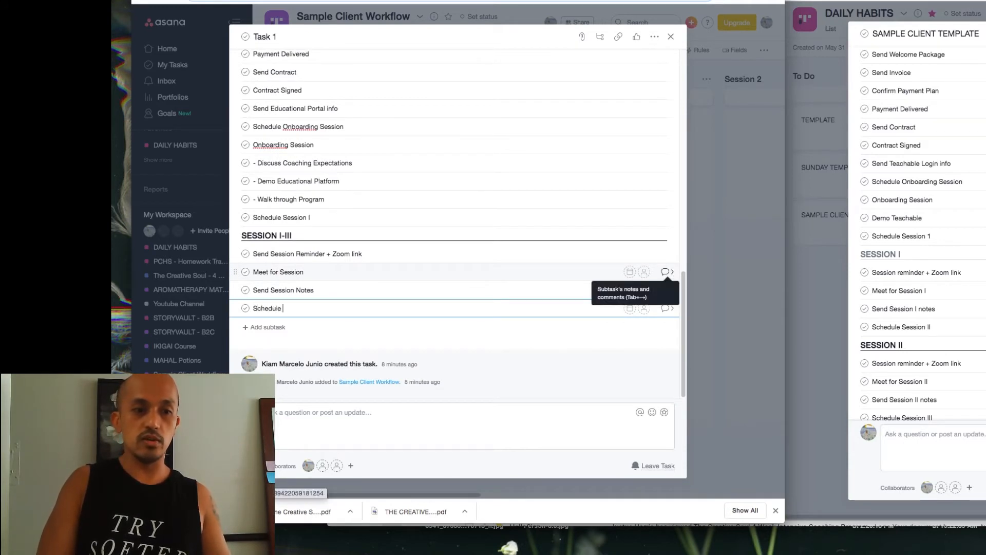
text(Next Session)
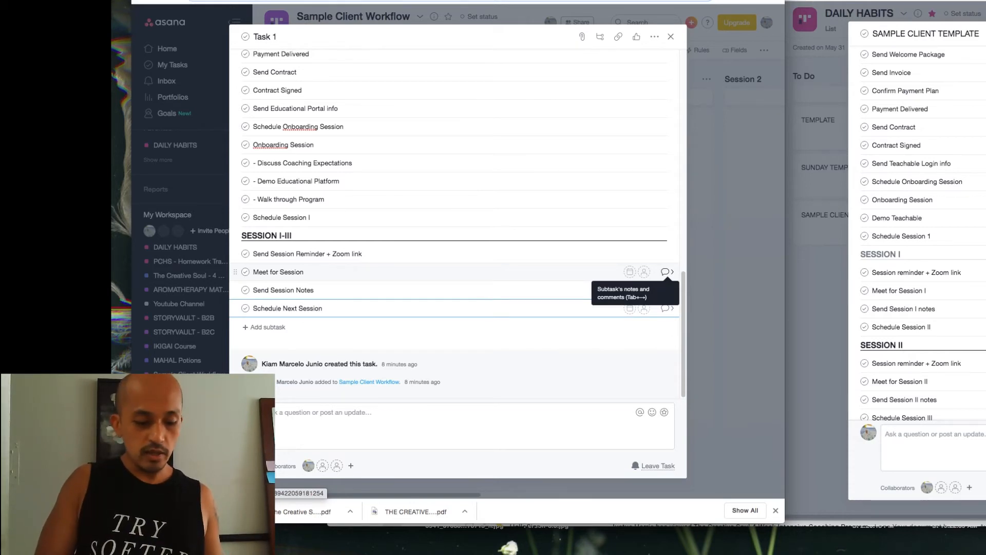
Add a new section titled "SESSION IV (CLOSING)" below the Schedule Next Session subtask.
key(super+n)
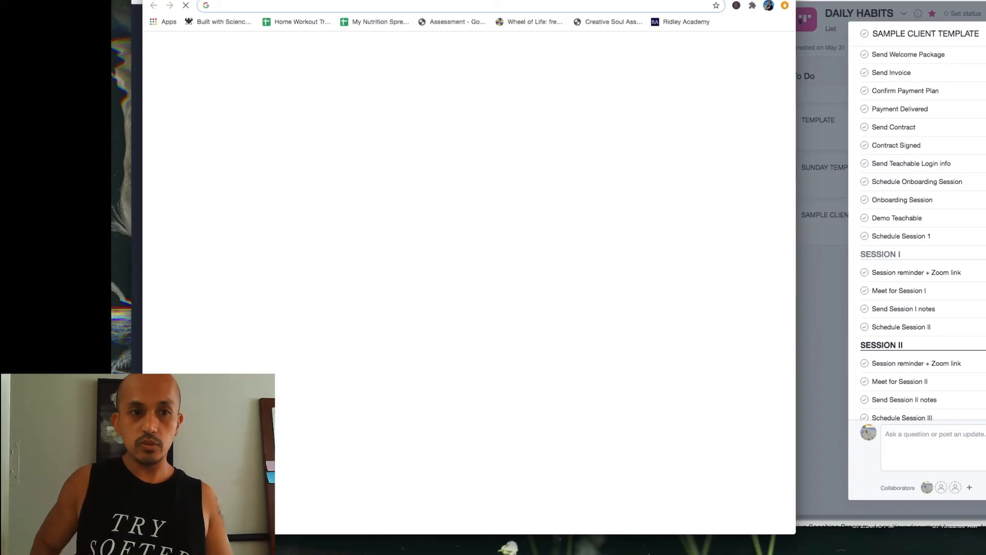
key(super+w)
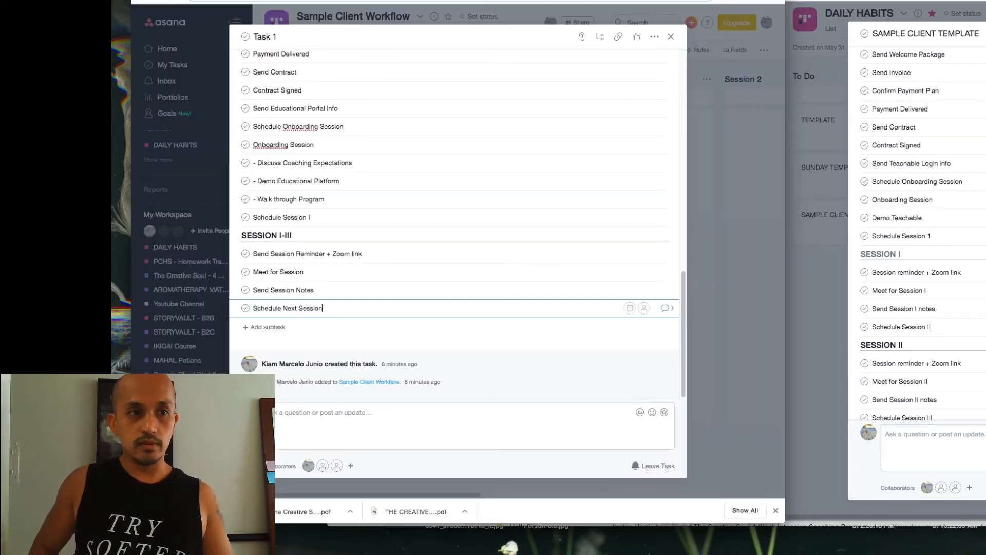
key(Tab+n)
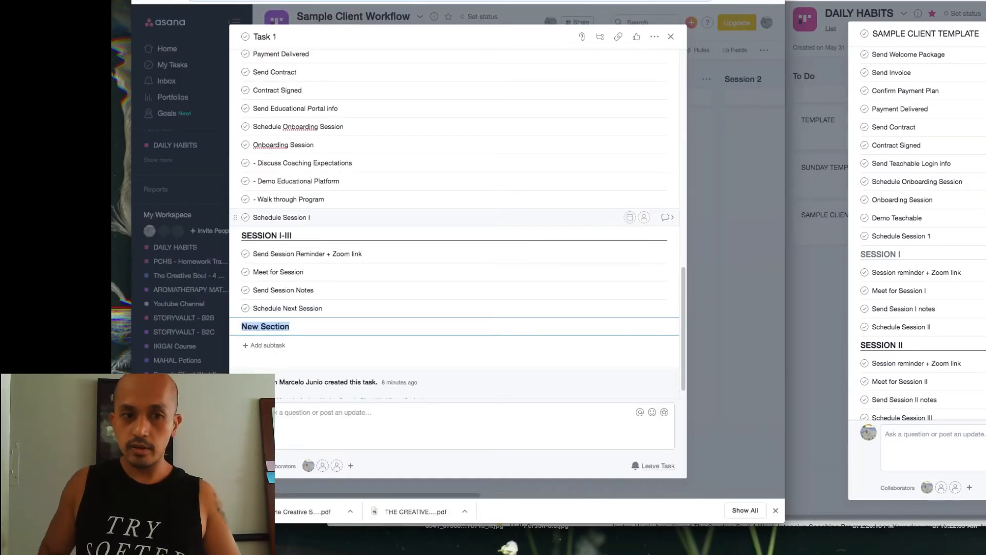
text(SE)
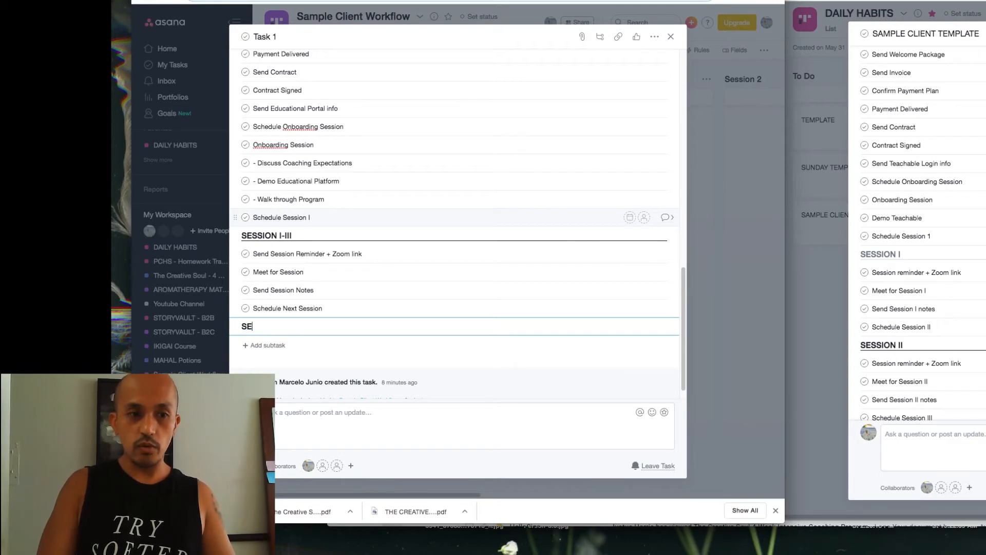
text(SSION)
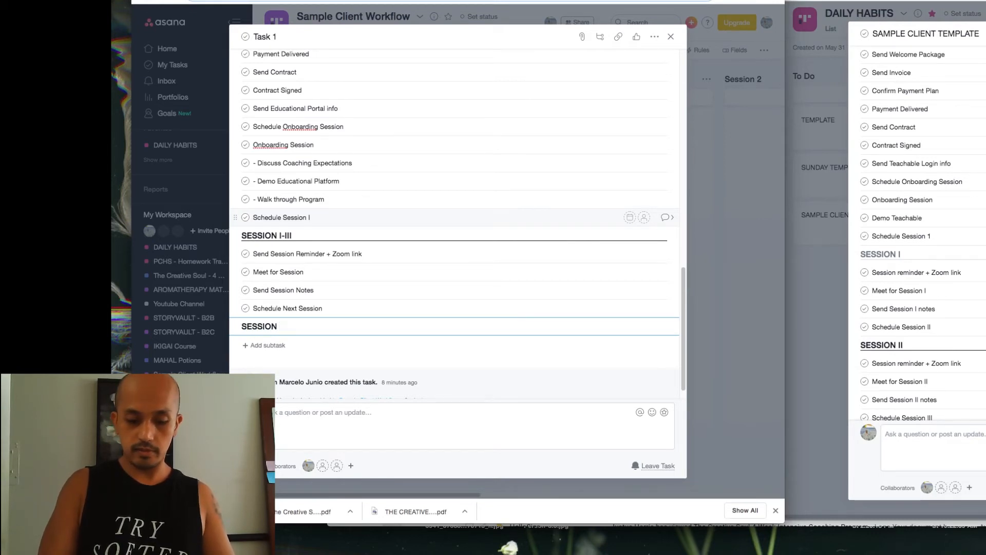
text( IV)
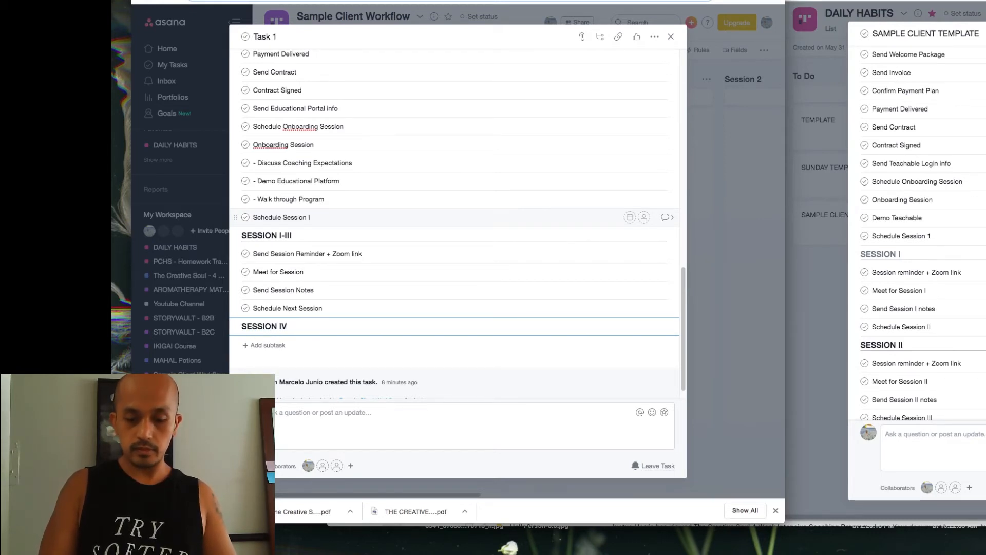
text( (CLOSING)
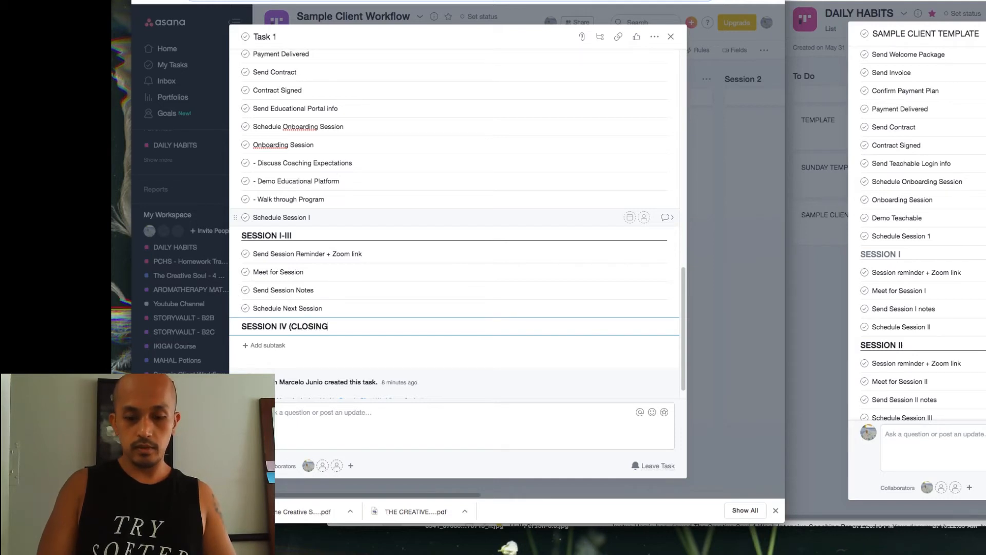
text())
key(Return)
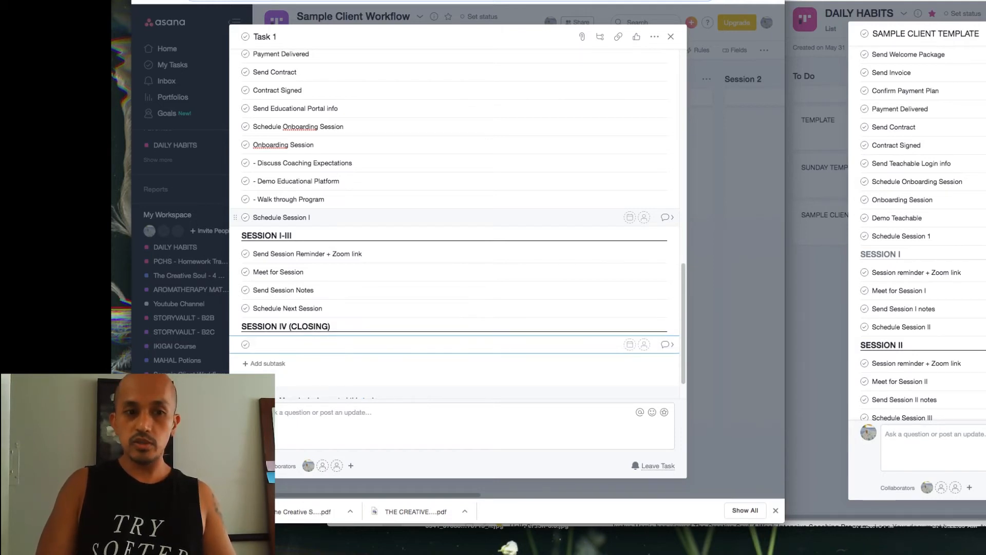
Add the subtask "Send Session Reminder + Zoom link" under the SESSION IV (CLOSING) section.
text(Send )
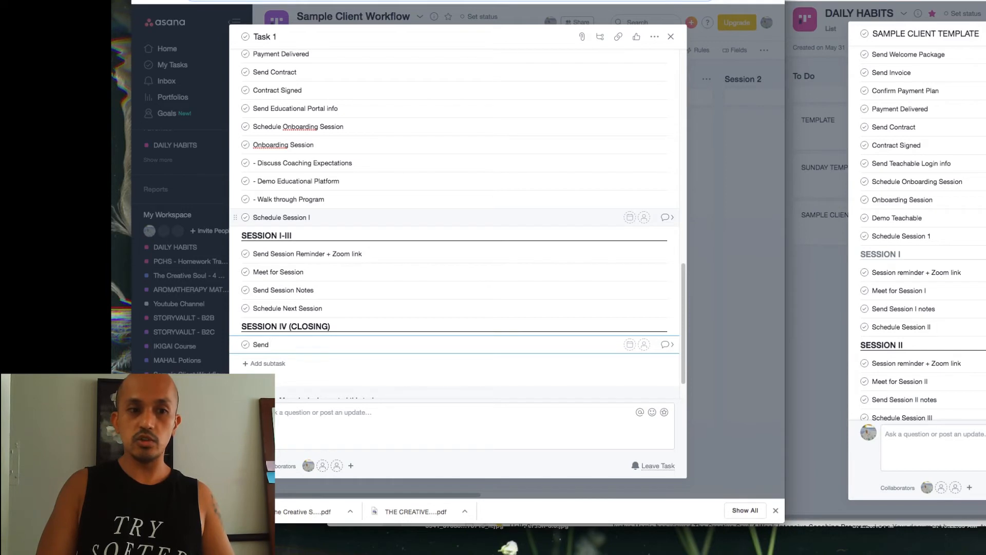
text(Session Remin)
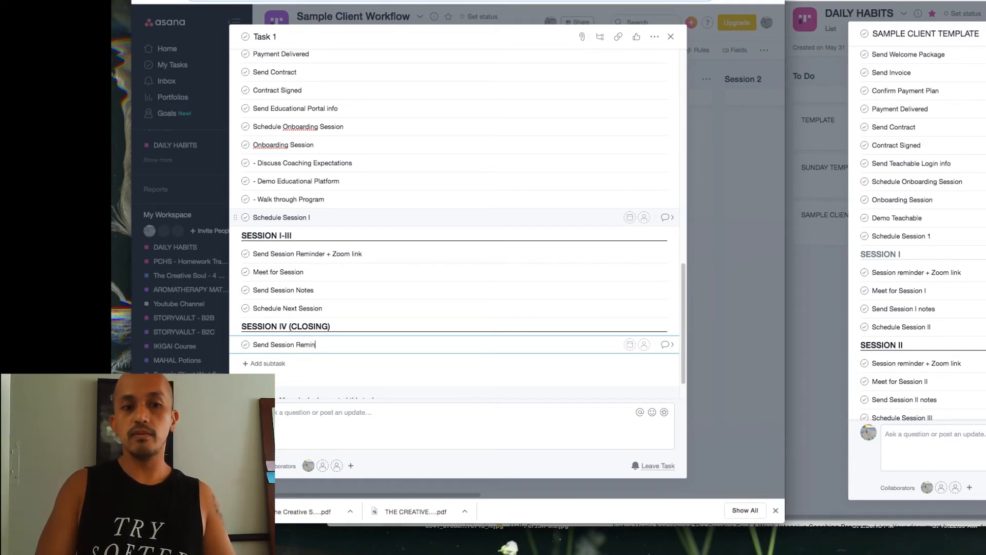
text(der + Zoom link)
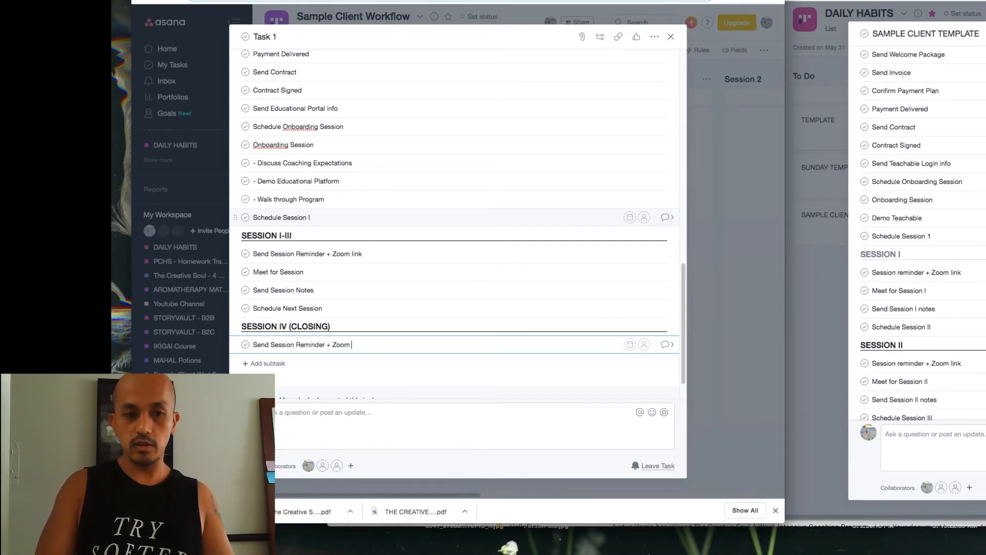
key(Return)
Add the subtasks "Meet Session" and "Confirm, Discuss Testimonial" below the closing session's reminder subtask.
text(Meet Se)
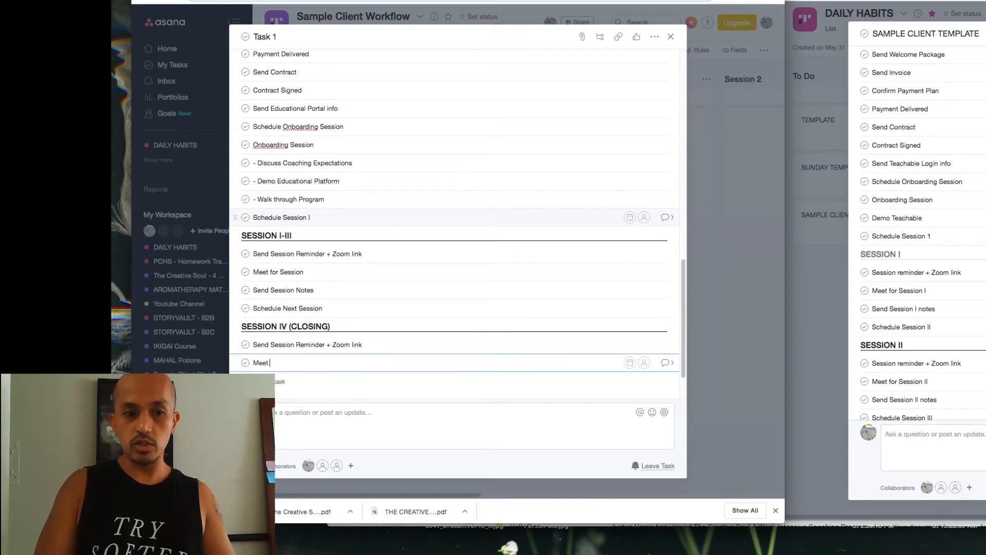
text(ion)
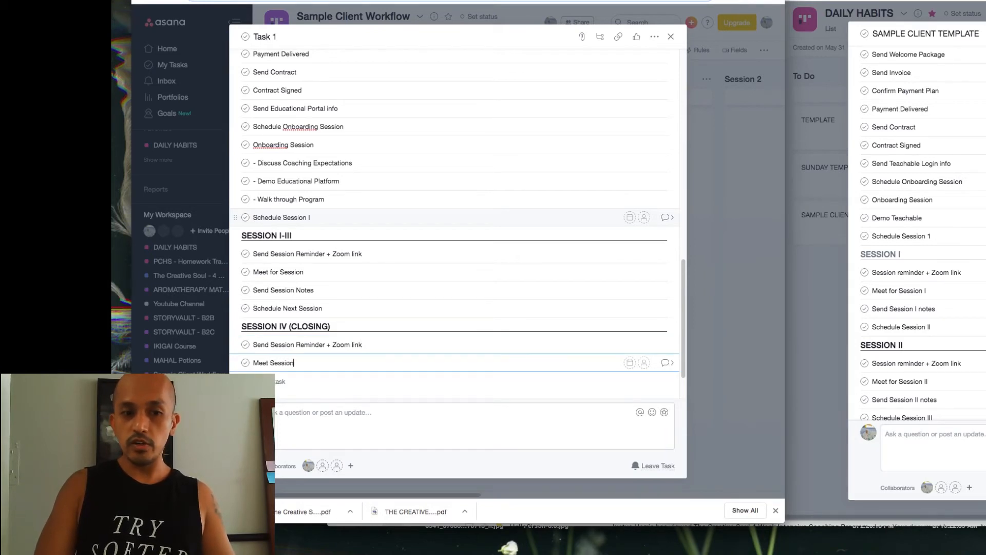
key(Return)
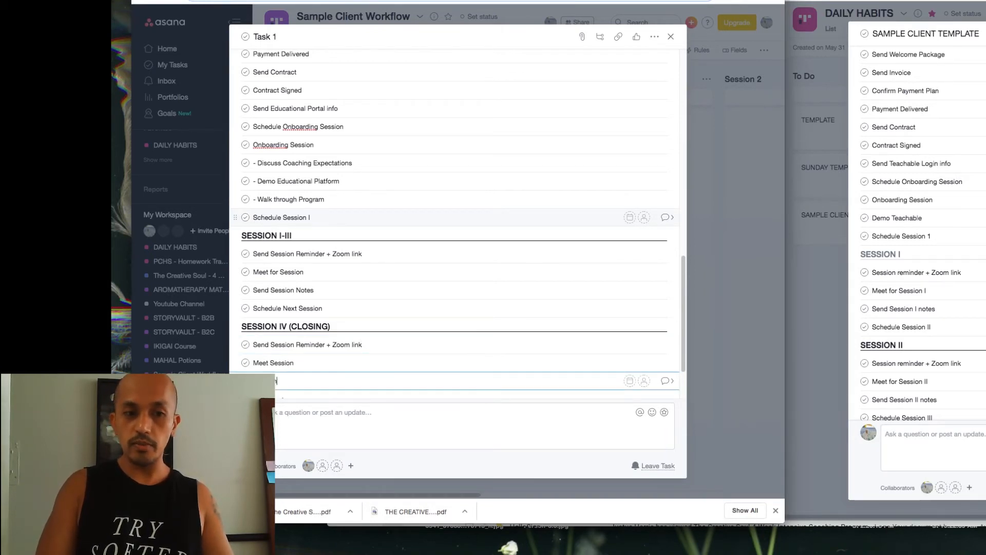
text(, Discuss )
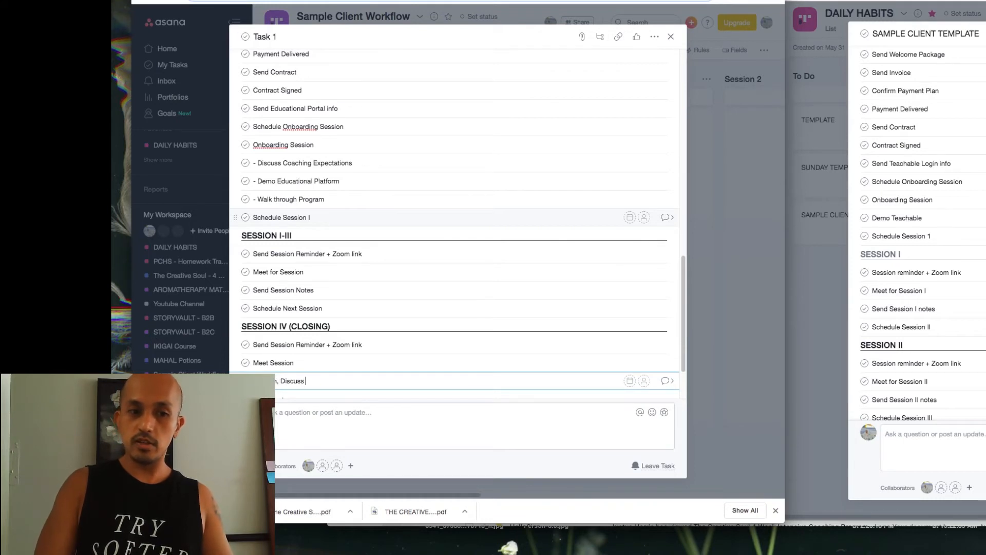
text(Testimoni)
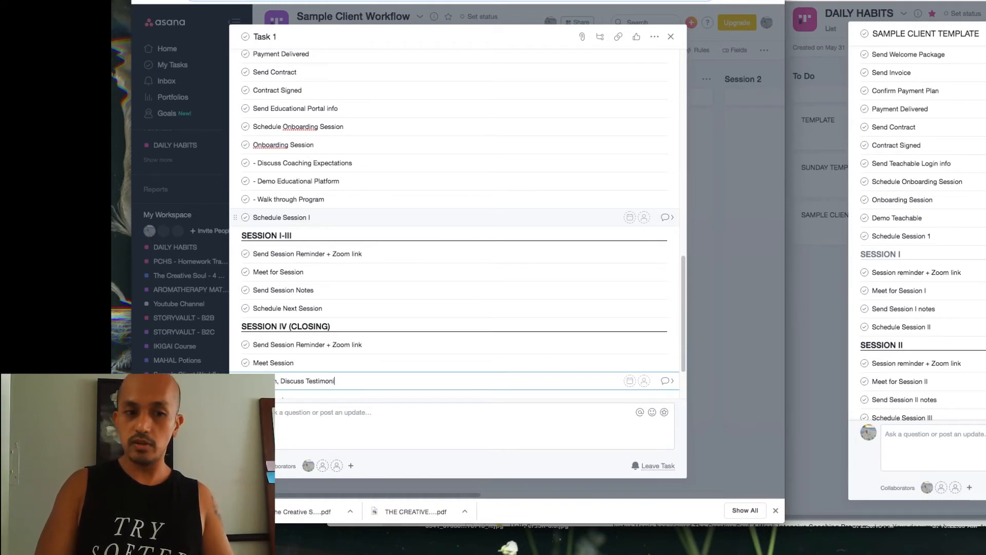
text(al)
key(Return)
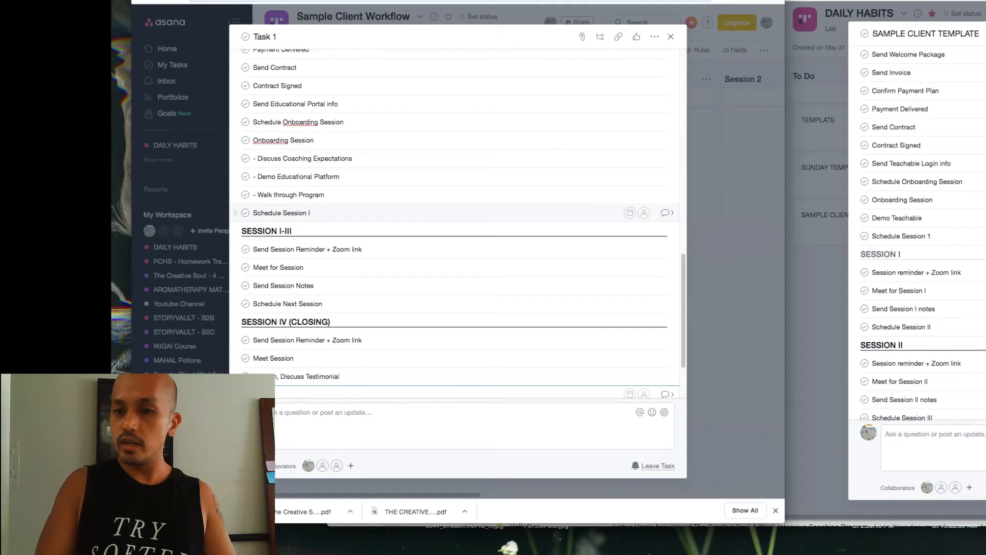
Add the subtask "Send Session Notes" below Confirm, Discuss Testimonial, checking the sample template's remaining sections.
scroll(923, 234, down, 7)
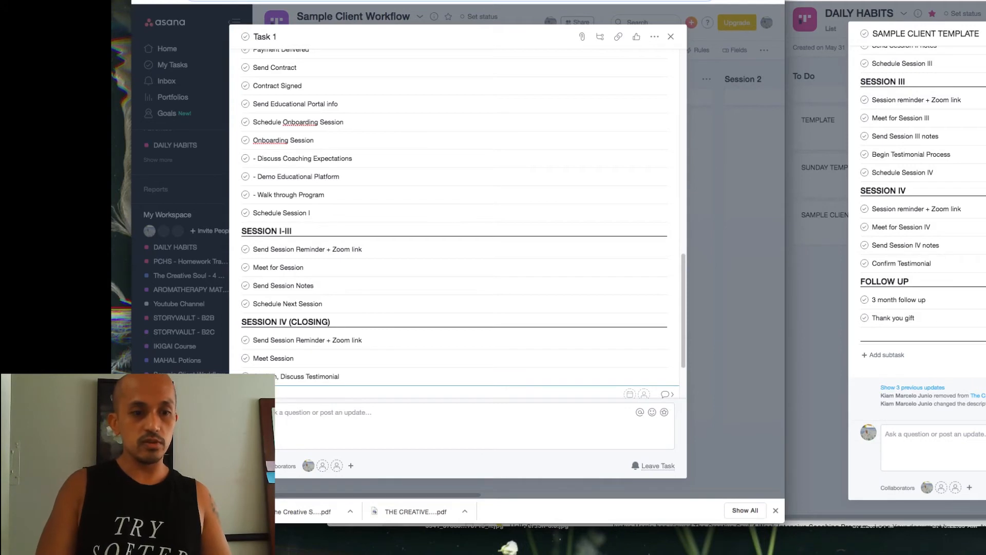
text(ession Notes)
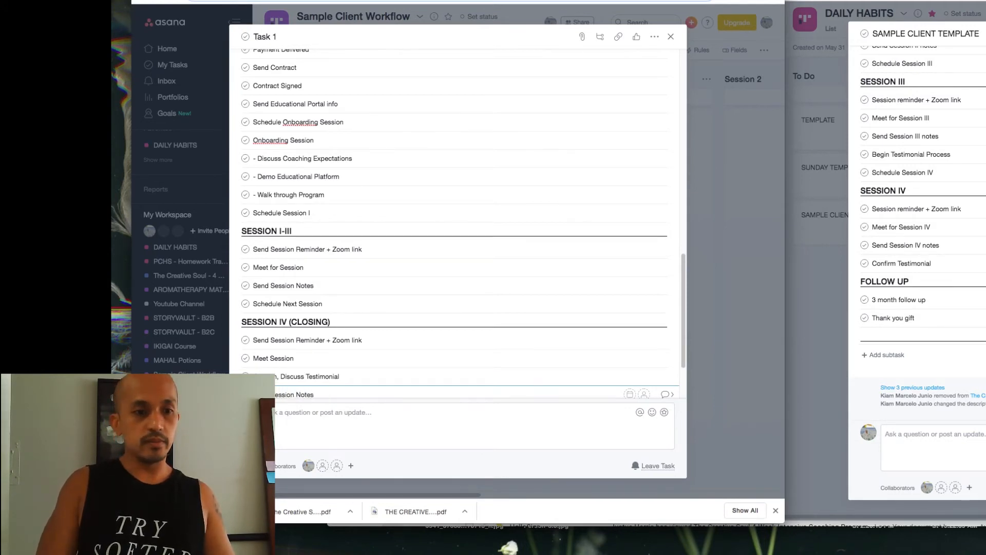
key(Return)
Review the task's description and add the subtask "Talk about further partnership opportunities" at the end of the SESSION IV (CLOSING) section.
scroll(504, 262, up, 5)
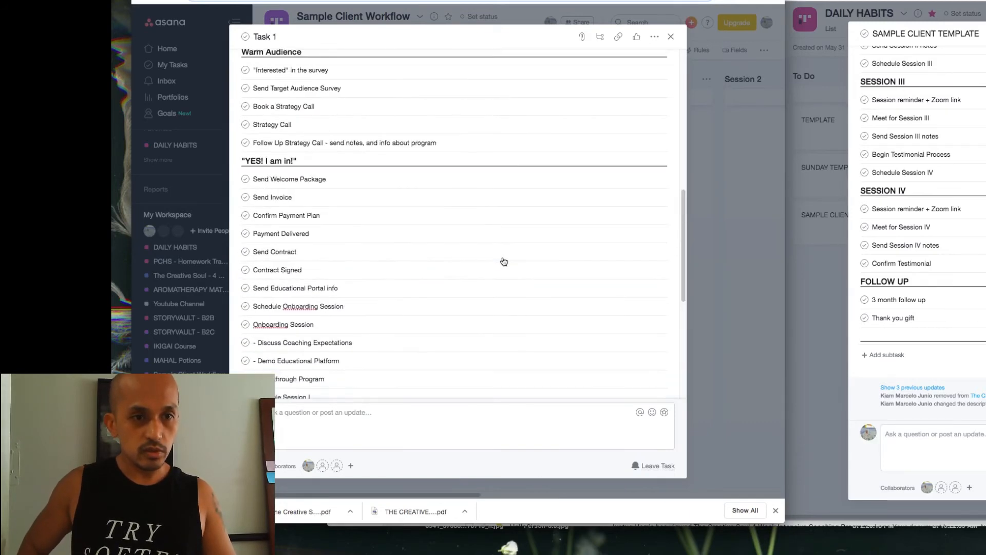
scroll(504, 261, up, 10)
scroll(514, 242, down, 5)
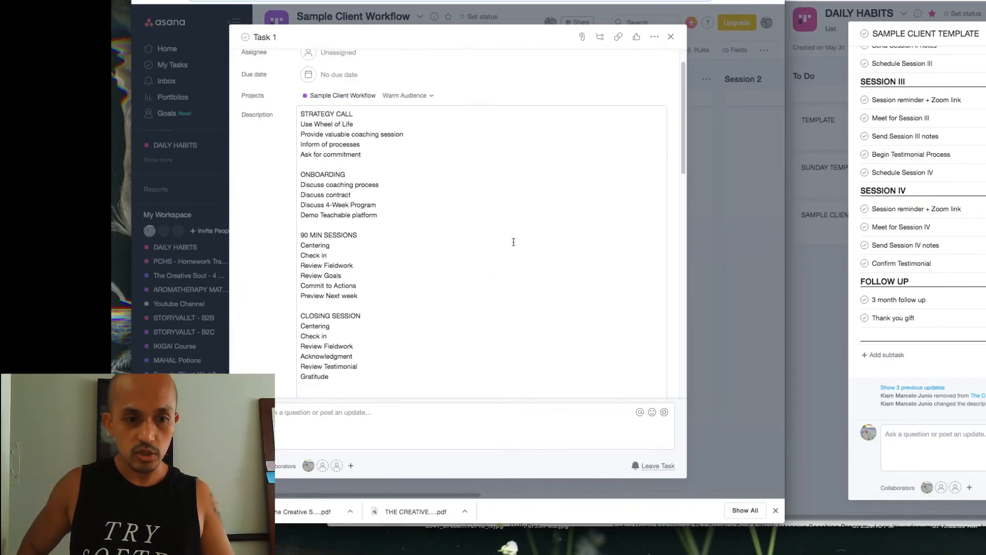
scroll(507, 242, down, 3)
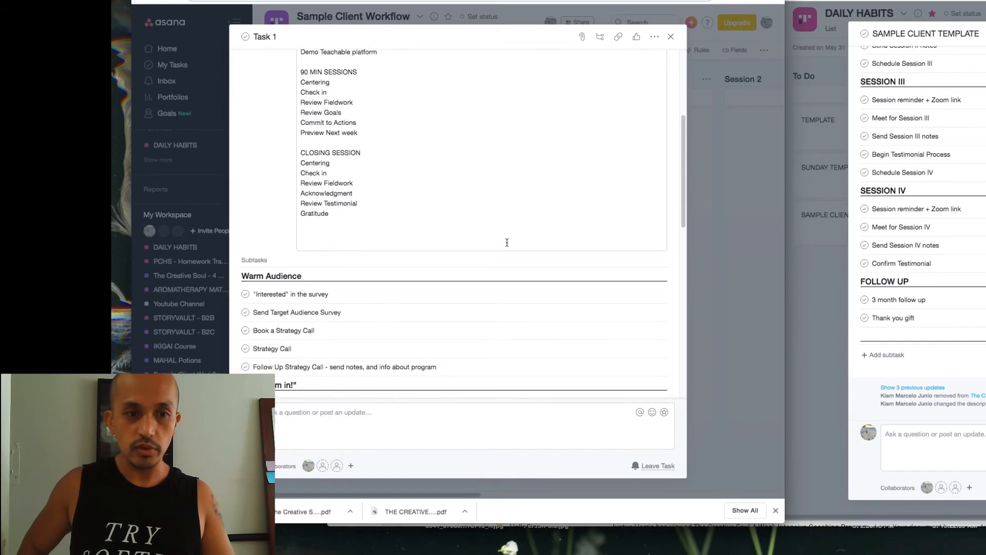
scroll(507, 246, down, 10)
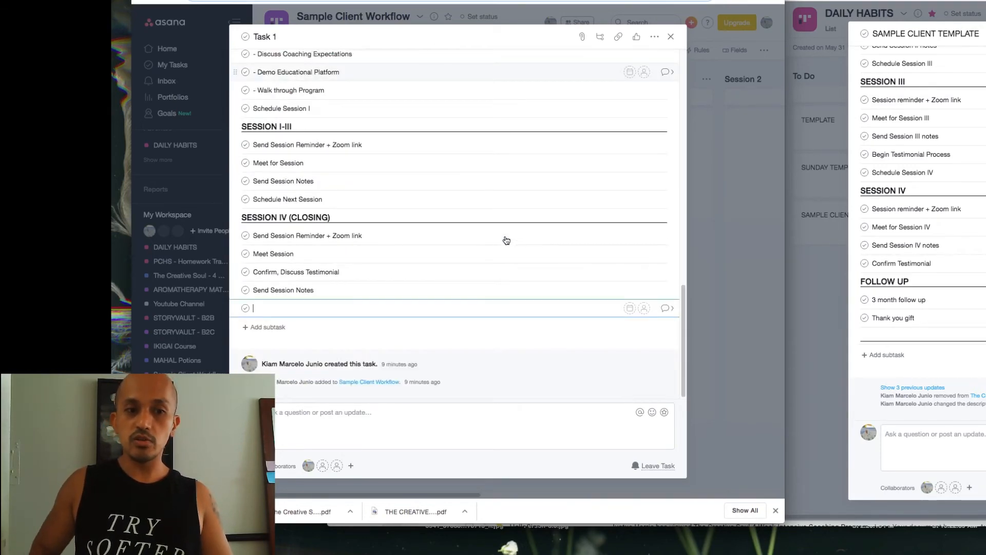
text(T)
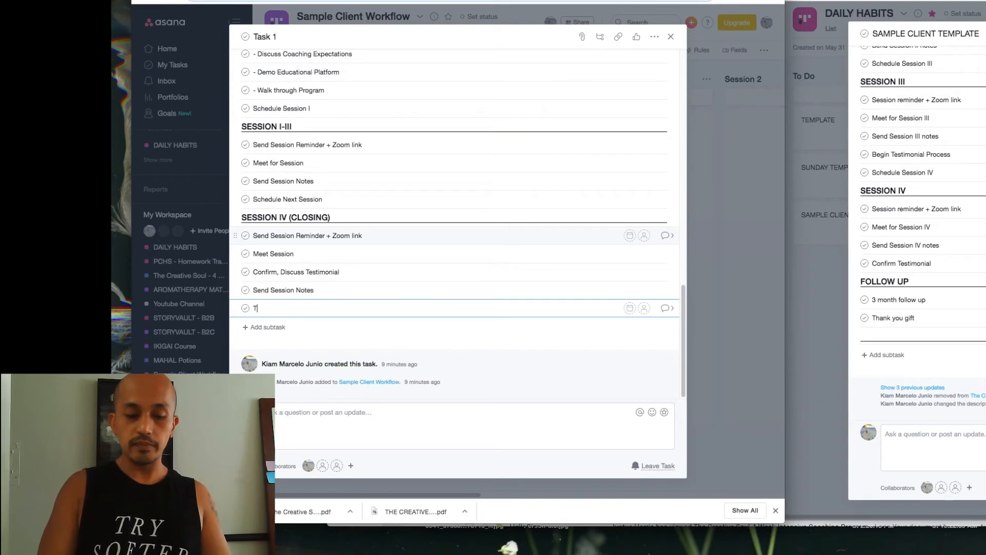
text(alk about)
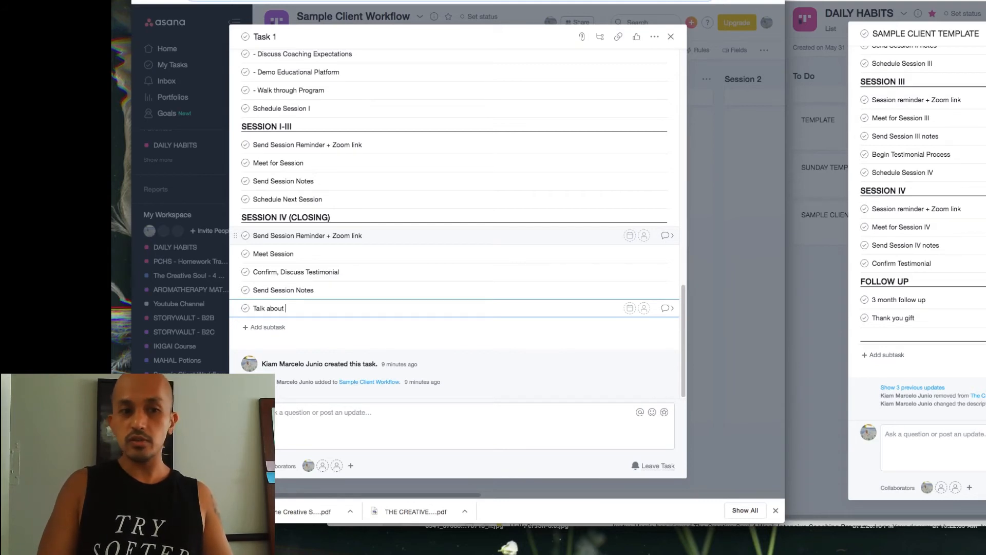
text(further partnersh)
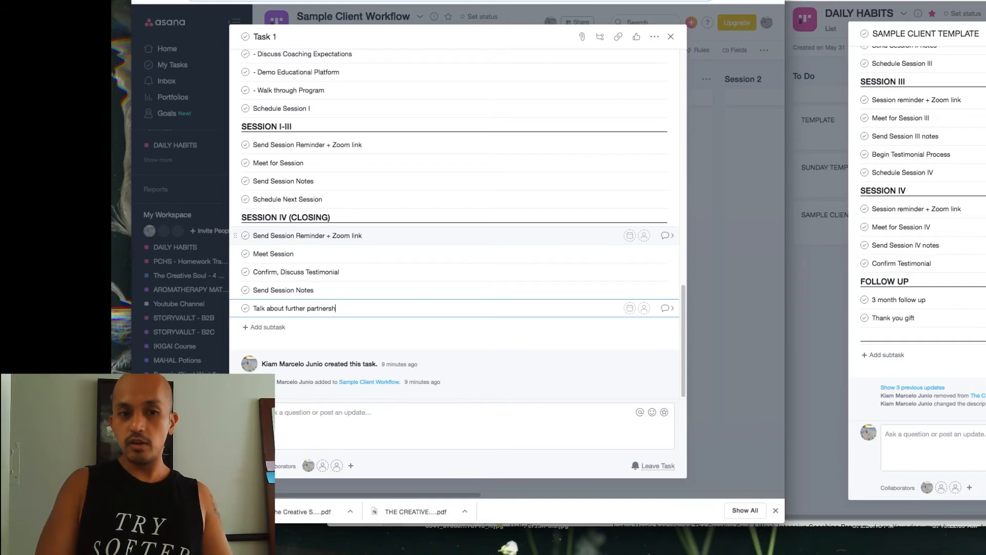
text(ip oopp)
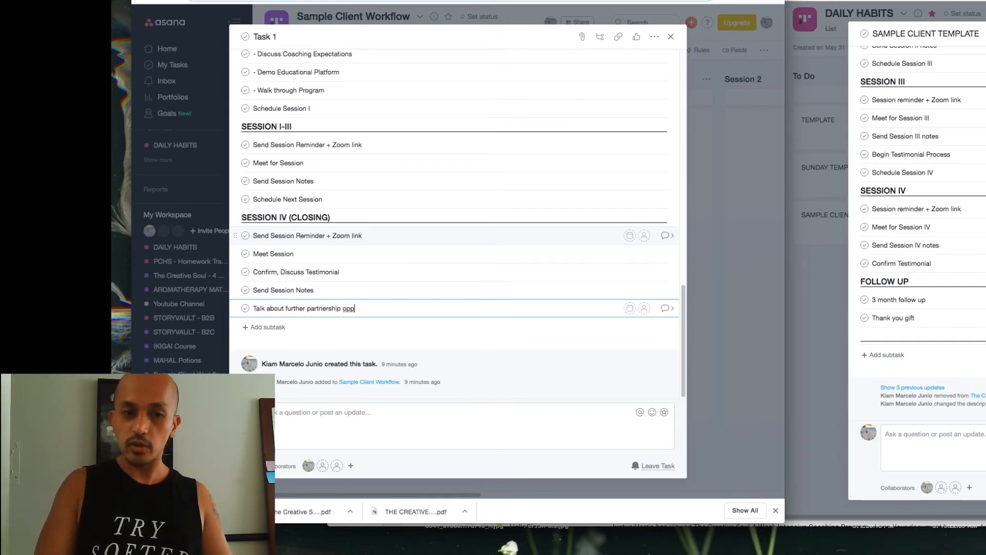
text(or)
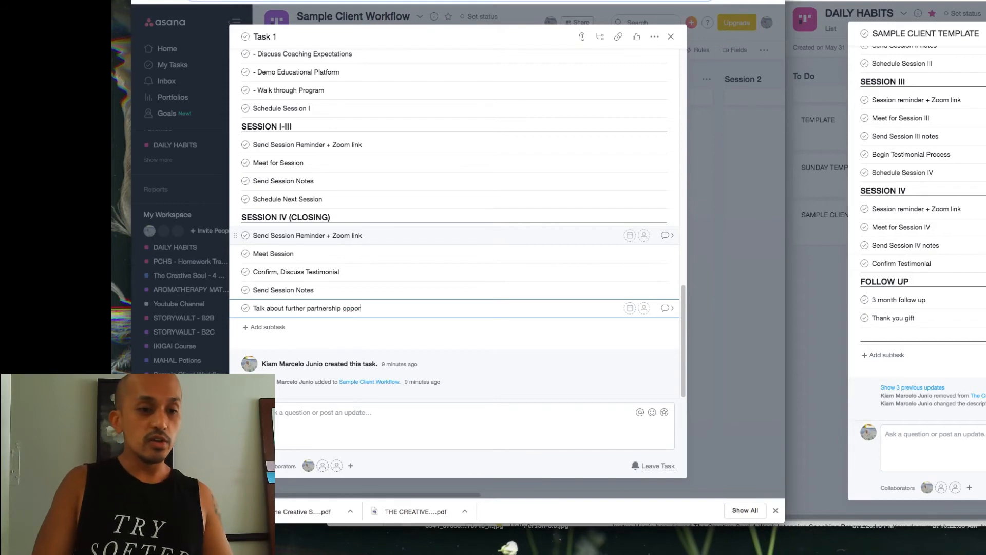
text(tun)
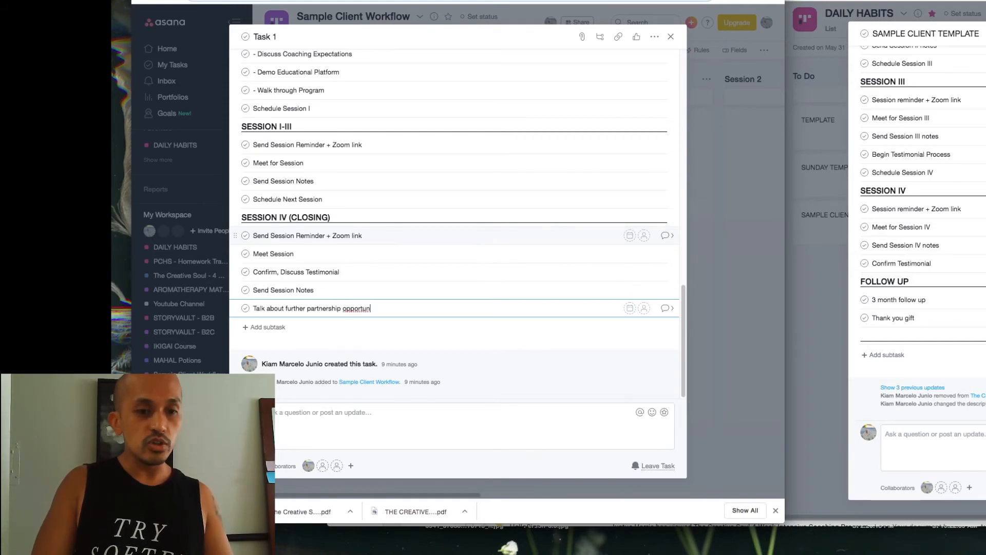
text(ities)
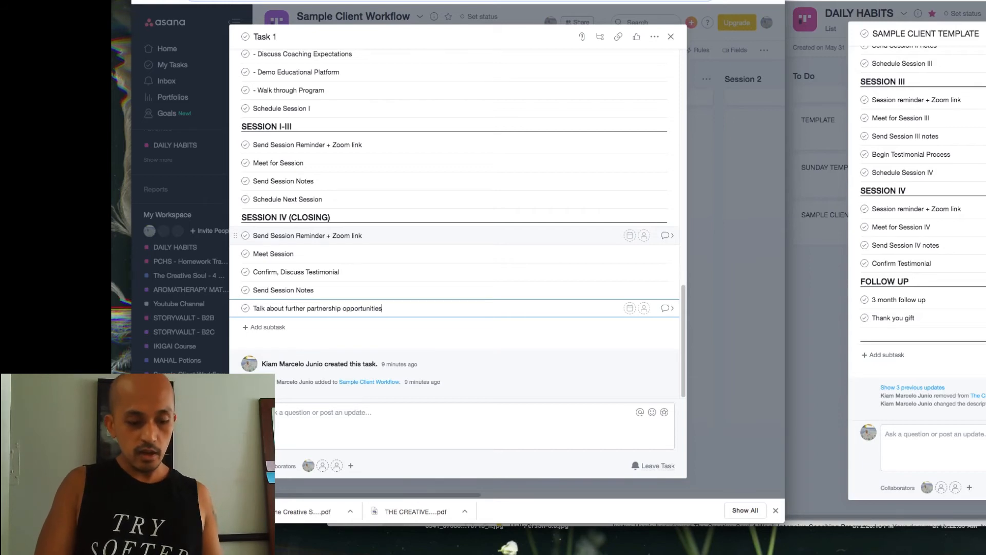
Add a new section titled "FOLLOW - UP" below the partnership opportunities subtask.
key(Tab+n)
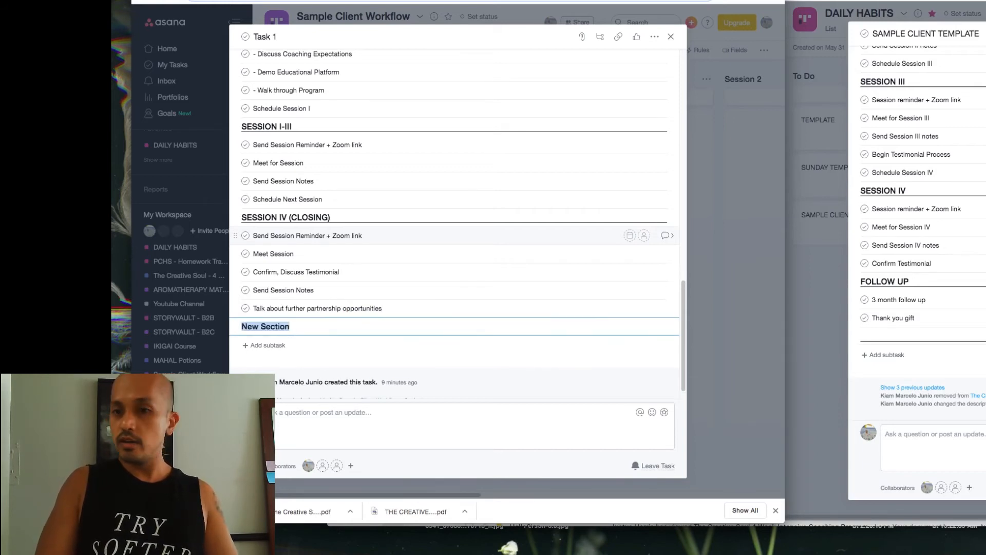
text(FOLLO)
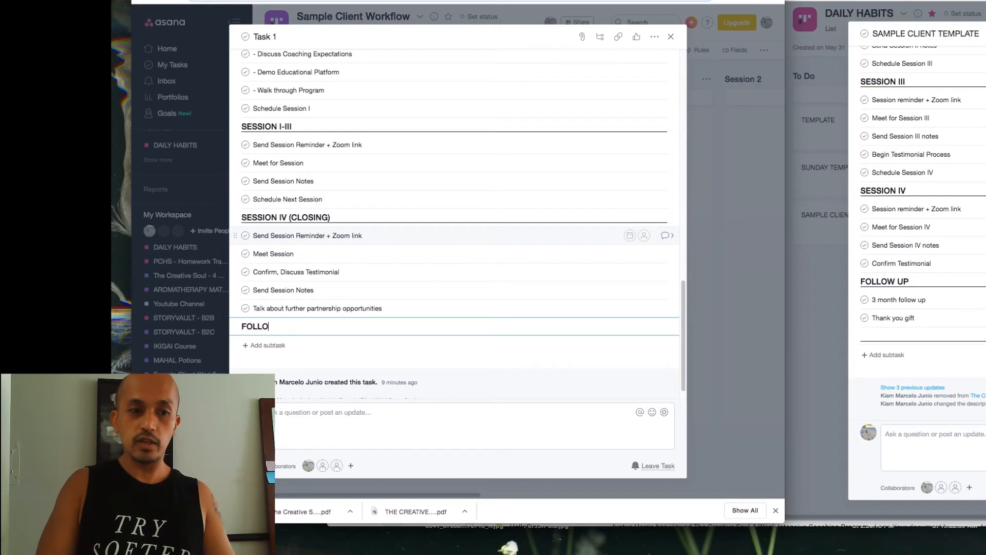
text(W )
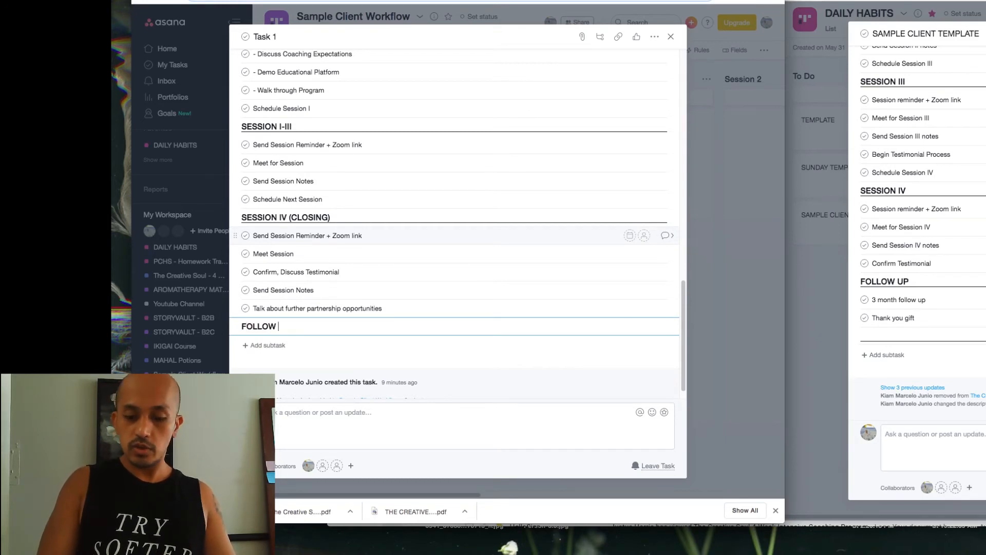
text(- UP)
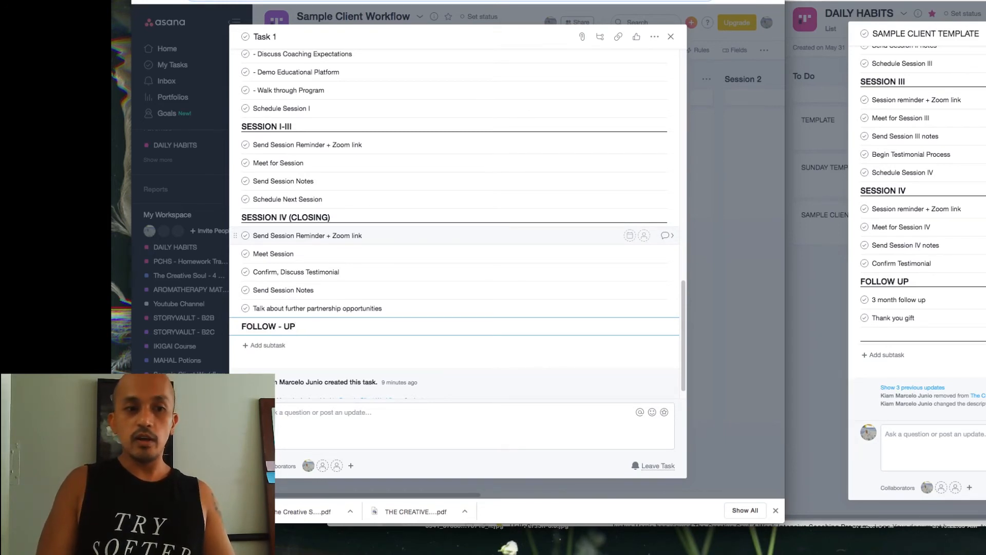
key(Return)
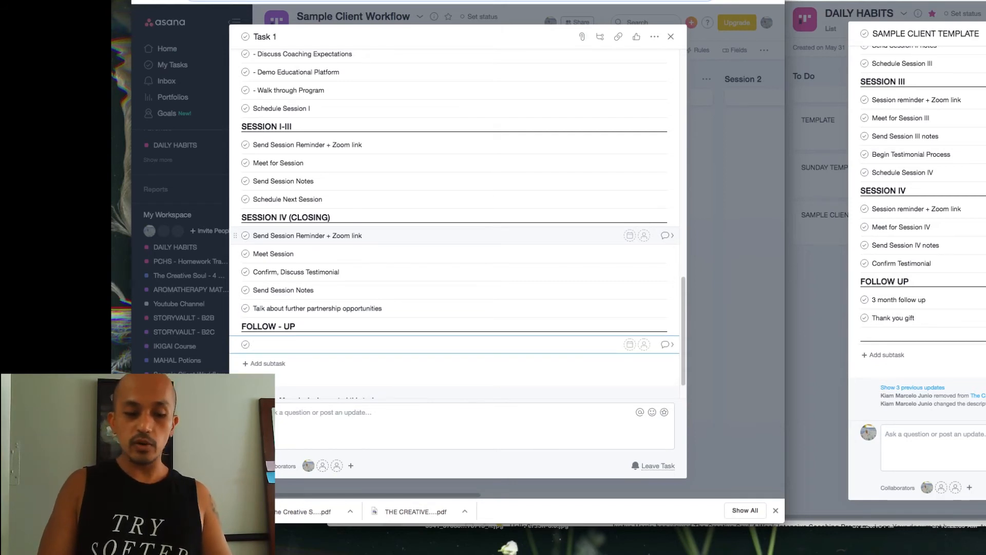
Add the subtasks "3 month follow up" and "Thank you gift" under the FOLLOW - UP section.
text(3 mont)
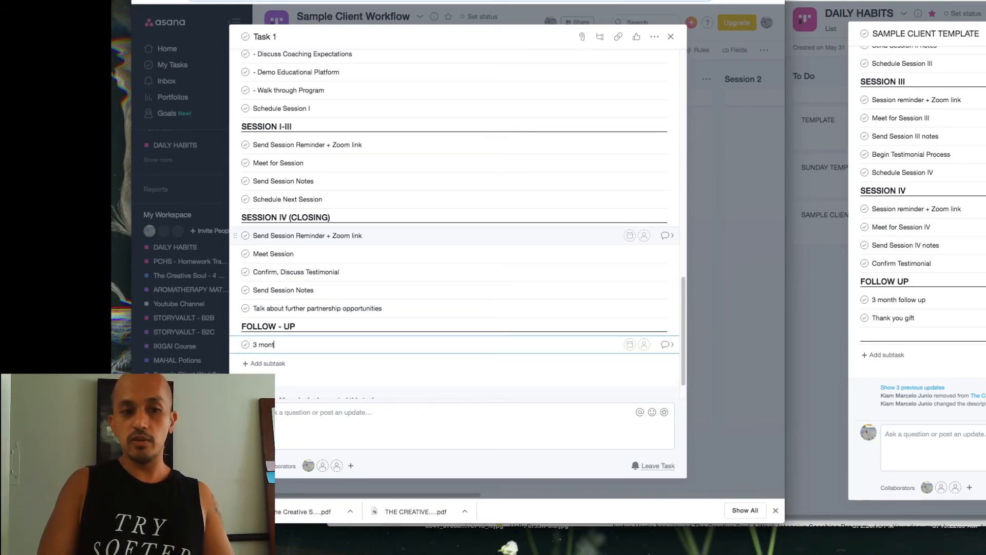
text(h follow up)
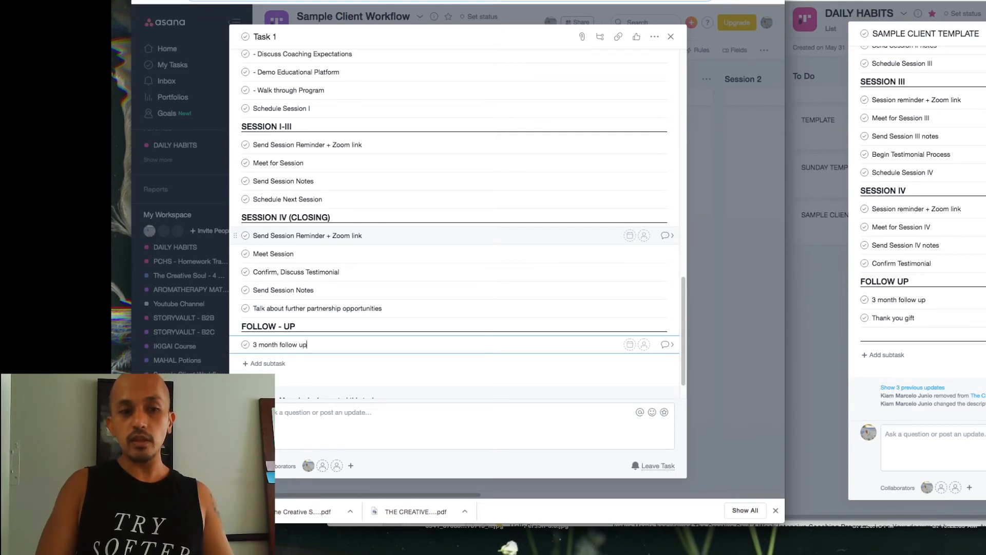
key(Return)
text(Than)
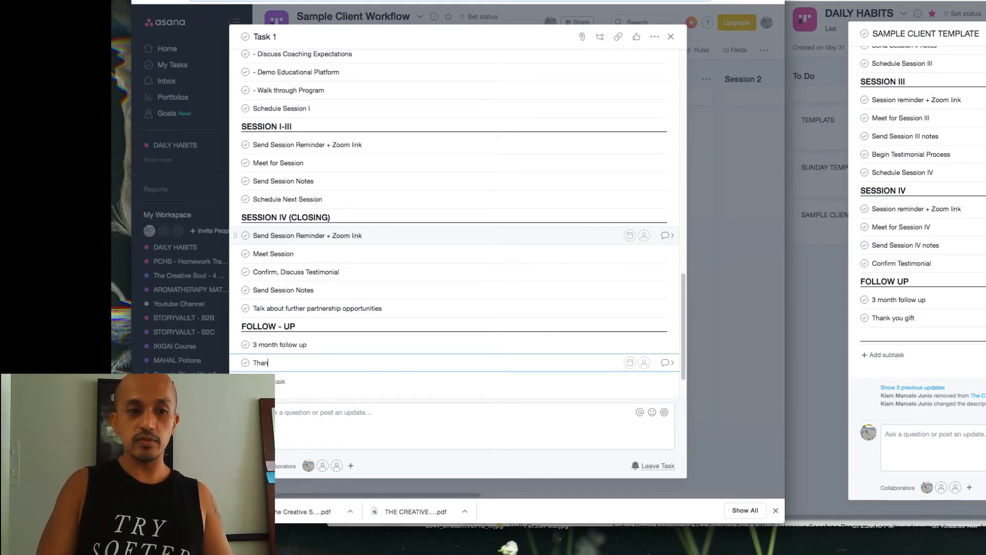
text(k you gift)
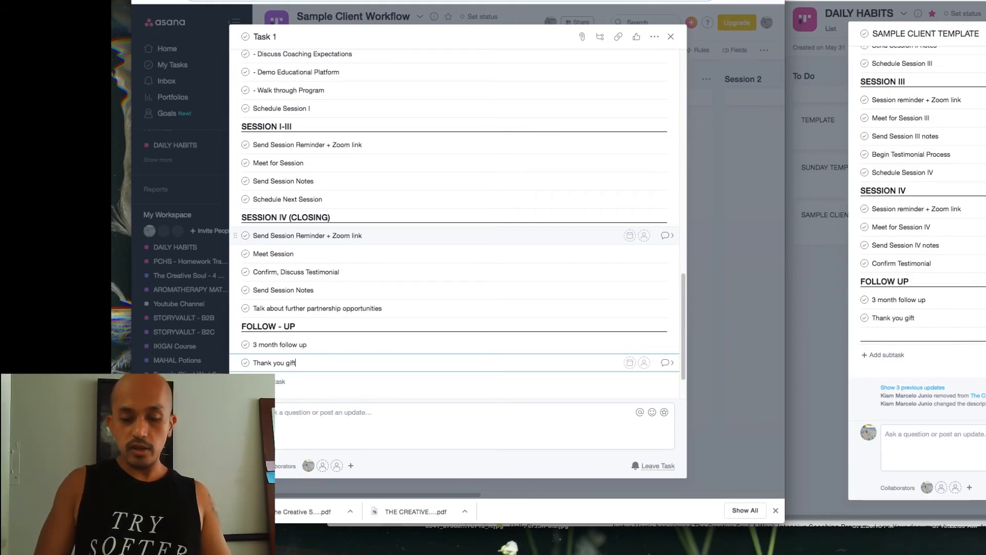
key(Return)
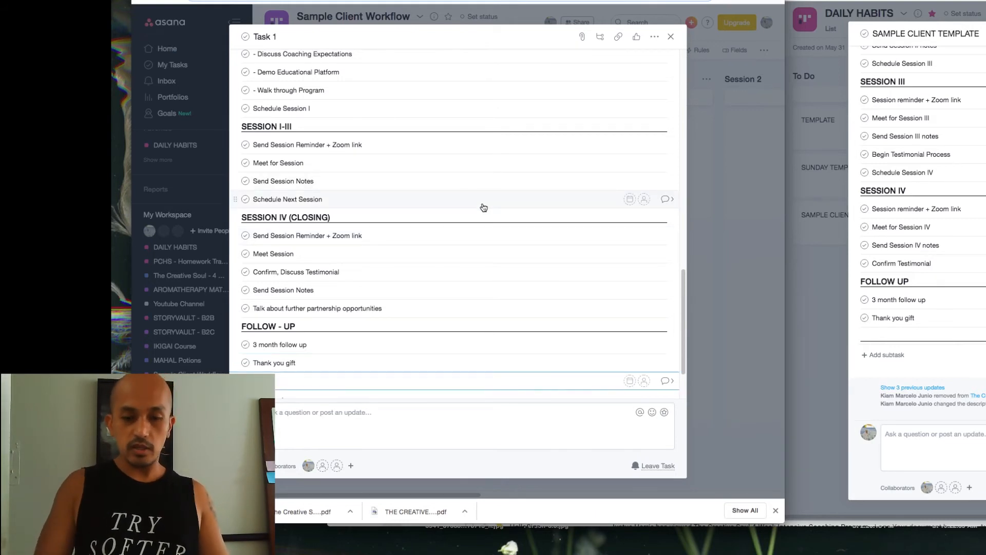
Rename Task 1 as "Sample Client" and close its details to return to the board.
scroll(380, 249, up, 10)
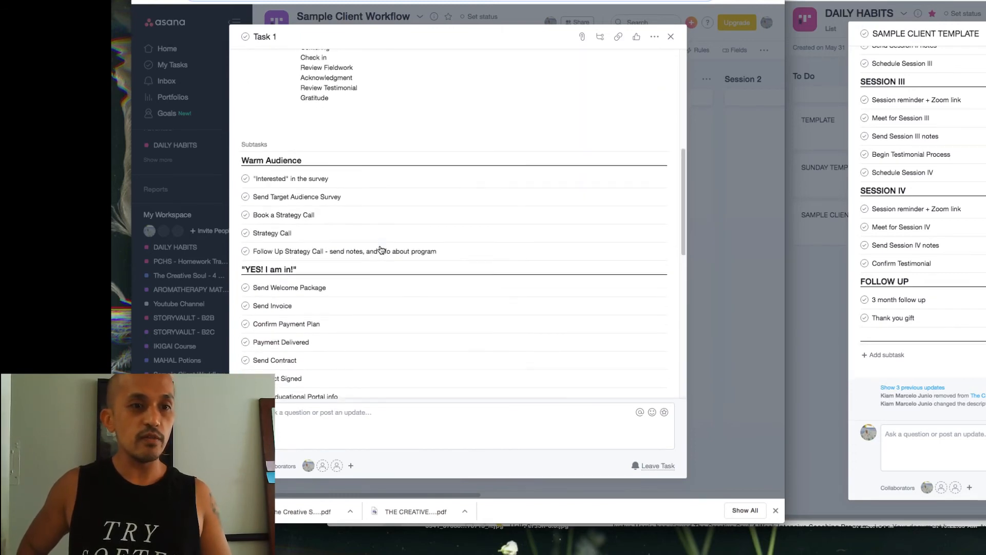
scroll(380, 251, up, 5)
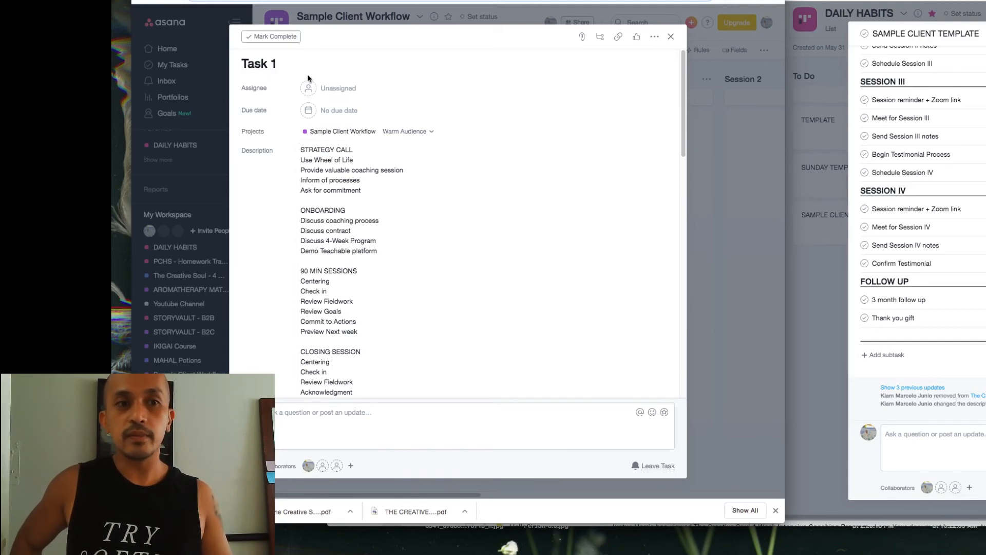
triple_click(280, 66)
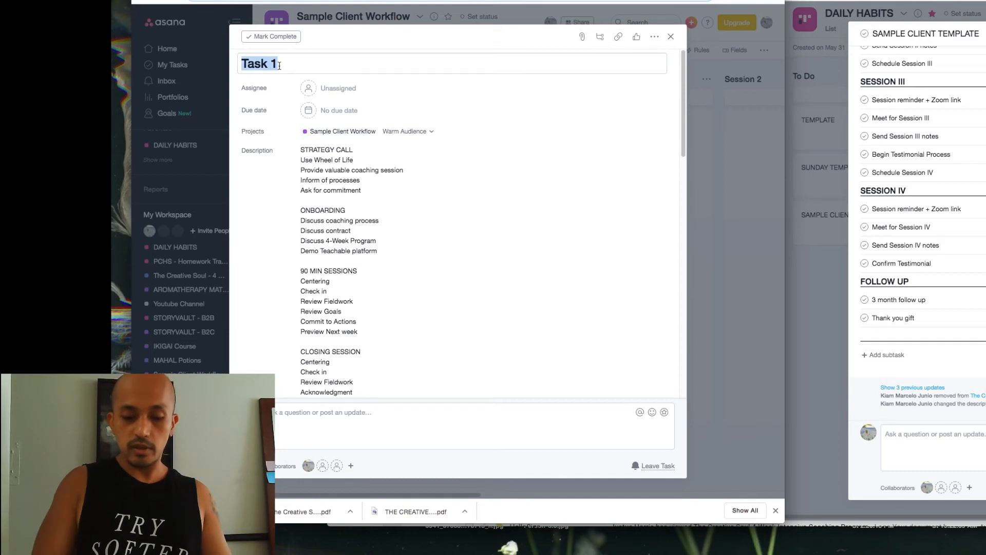
text(Sample Cl)
key(BackSpace)
key(BackSpace)
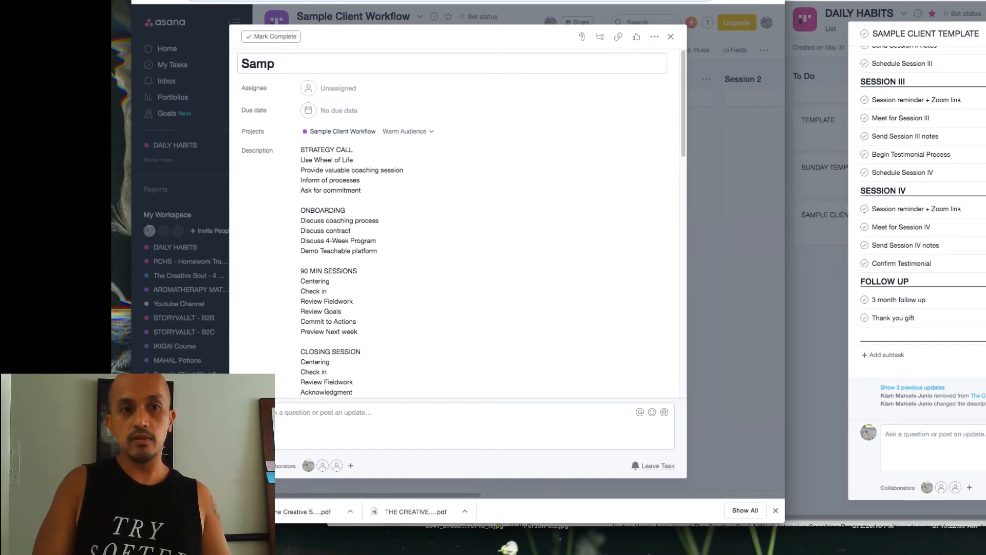
text(le Client)
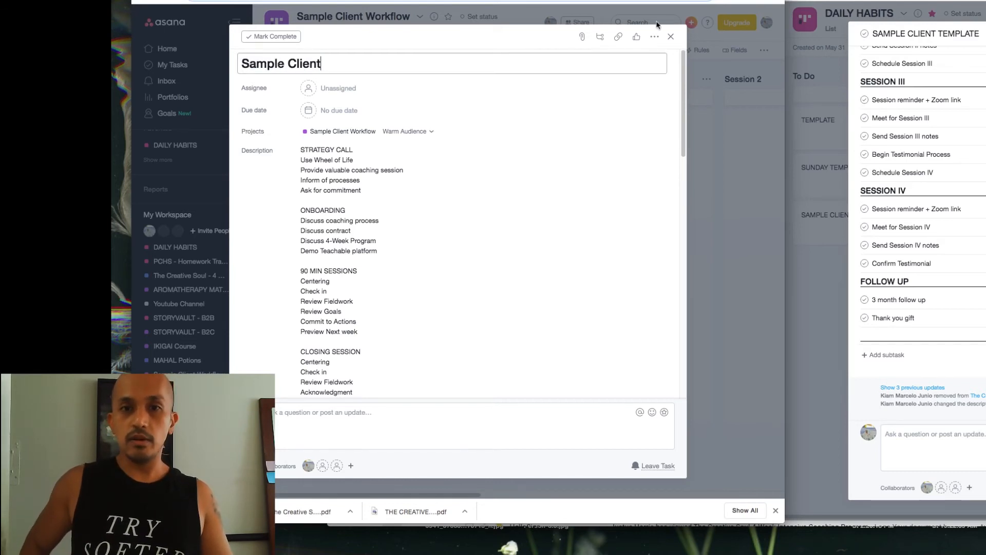
click(670, 37)
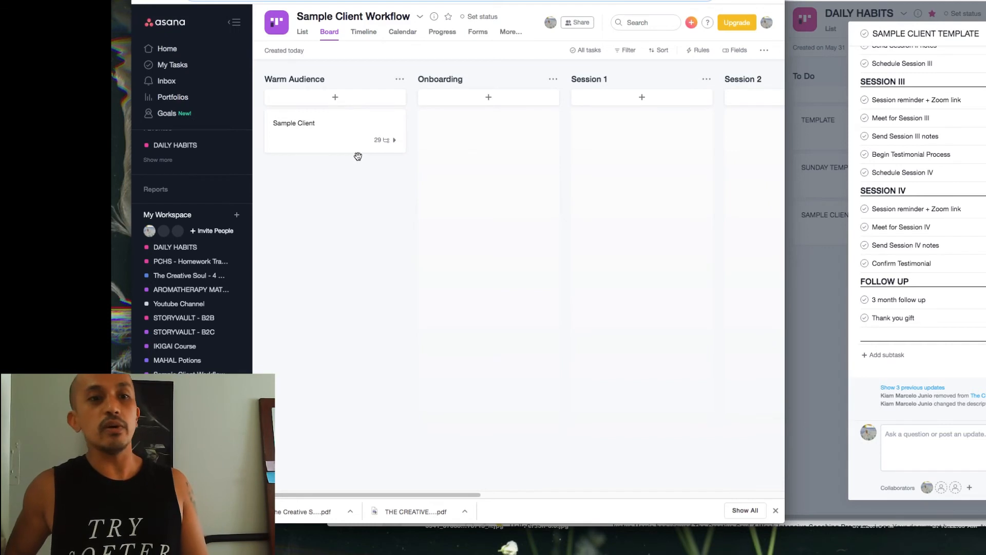
Extend the client task's name to "Sample Client Template" and close the task.
click(316, 122)
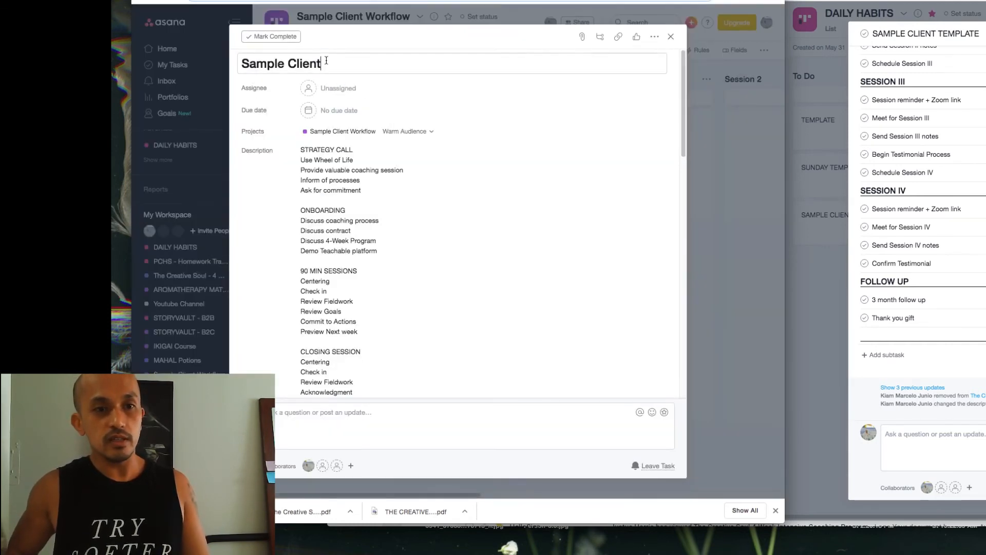
text(Template)
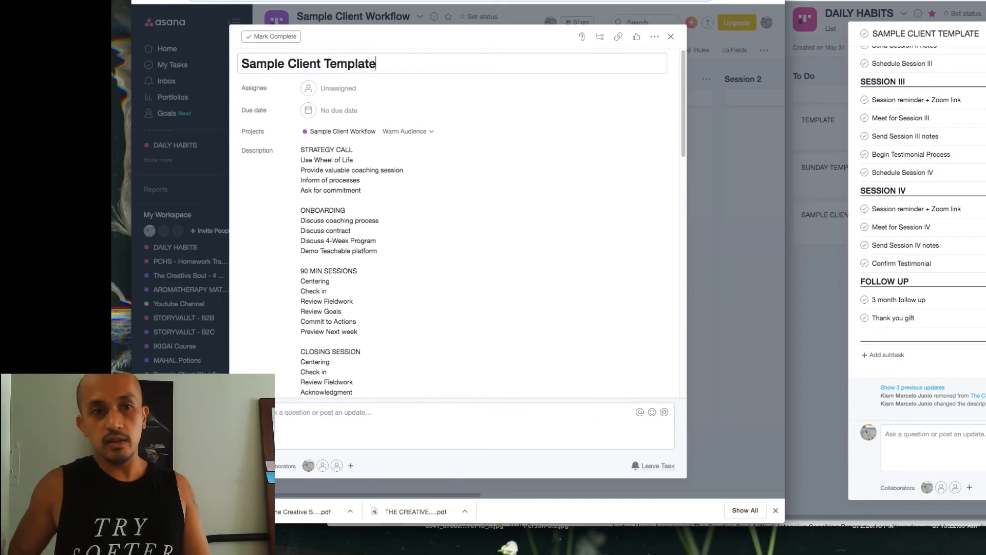
click(704, 226)
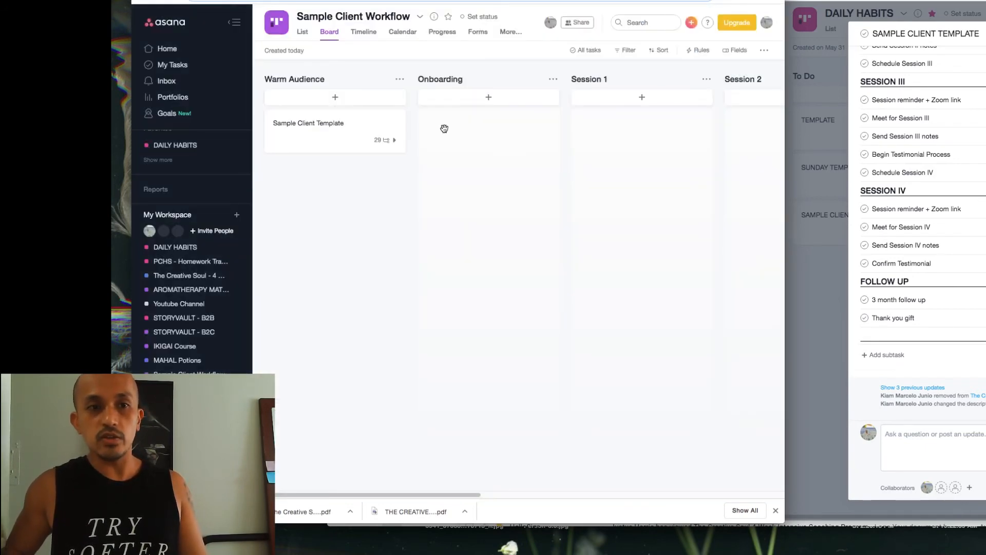
Duplicate the Sample Client Template task as "Survey Responder 1", keeping the default included items.
click(391, 124)
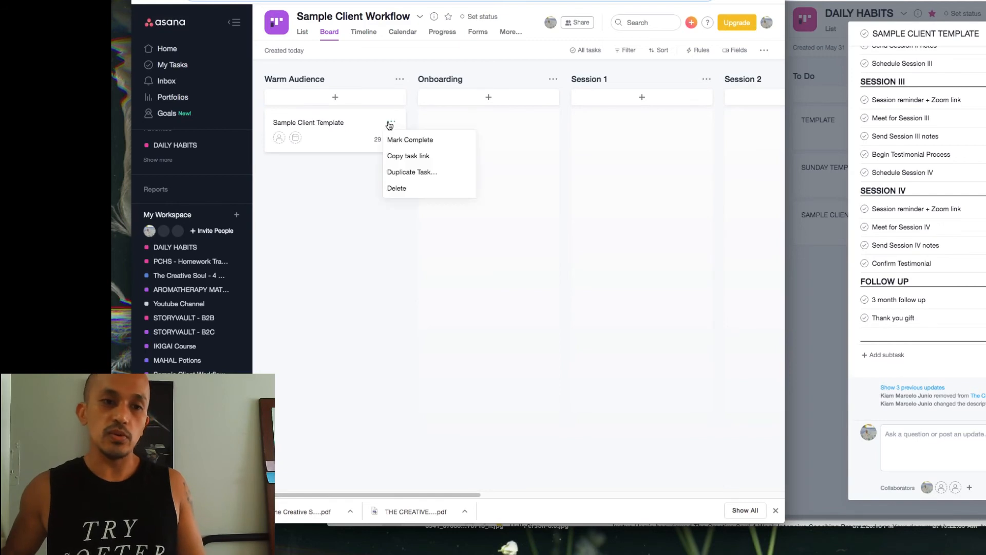
click(401, 172)
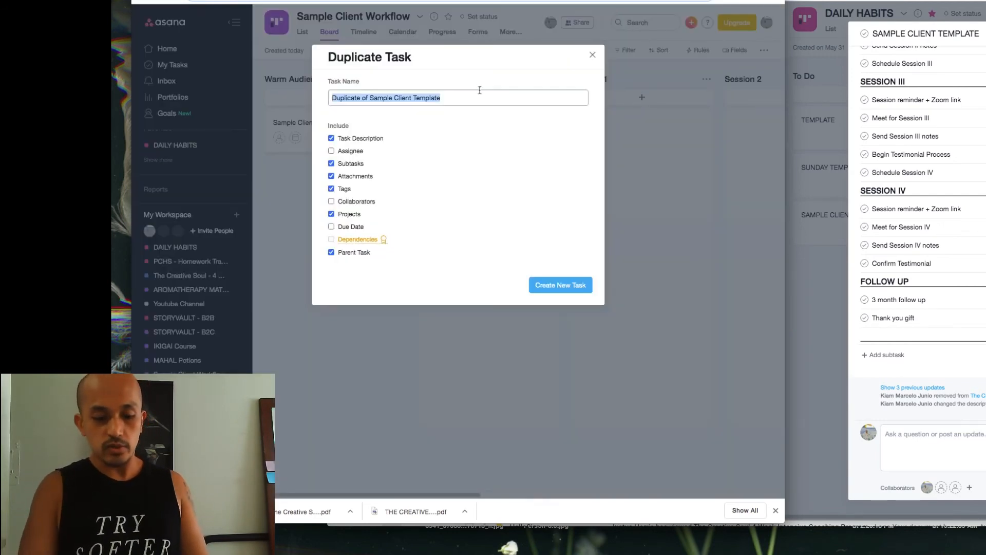
text(Survey)
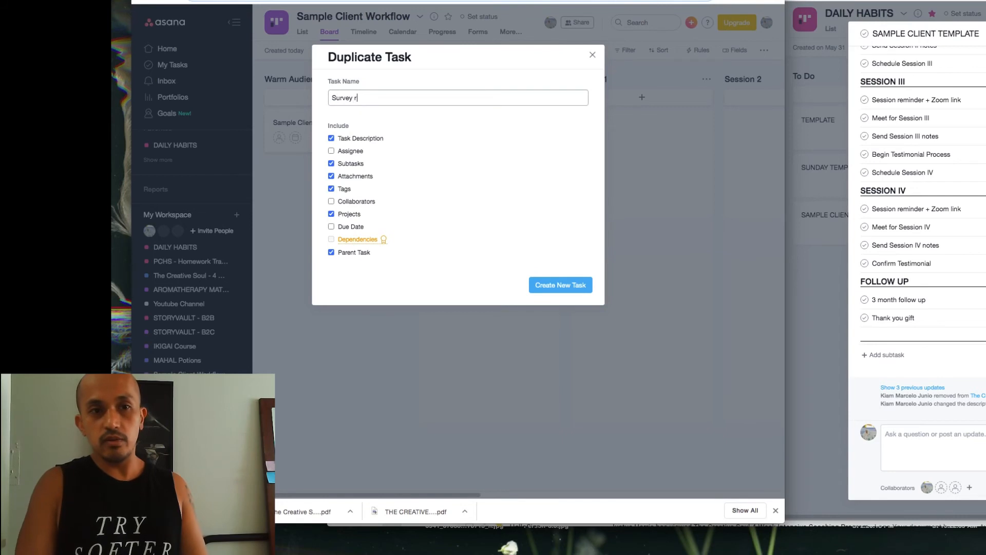
text( Responder 1)
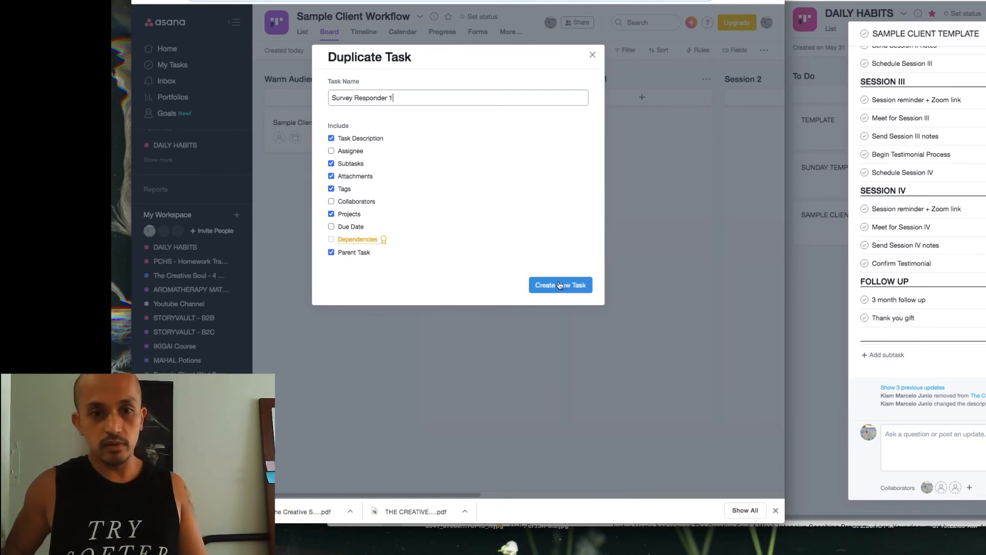
click(560, 285)
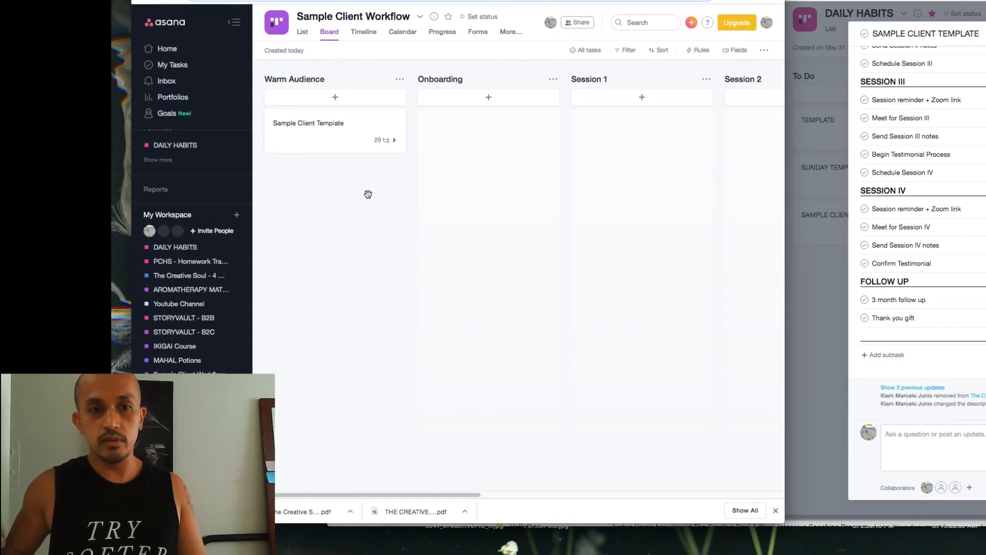
Duplicate the Sample Client Template task as "Survey Responder 2" and place Survey Responder 1 above it in the Warm Audience column.
click(391, 122)
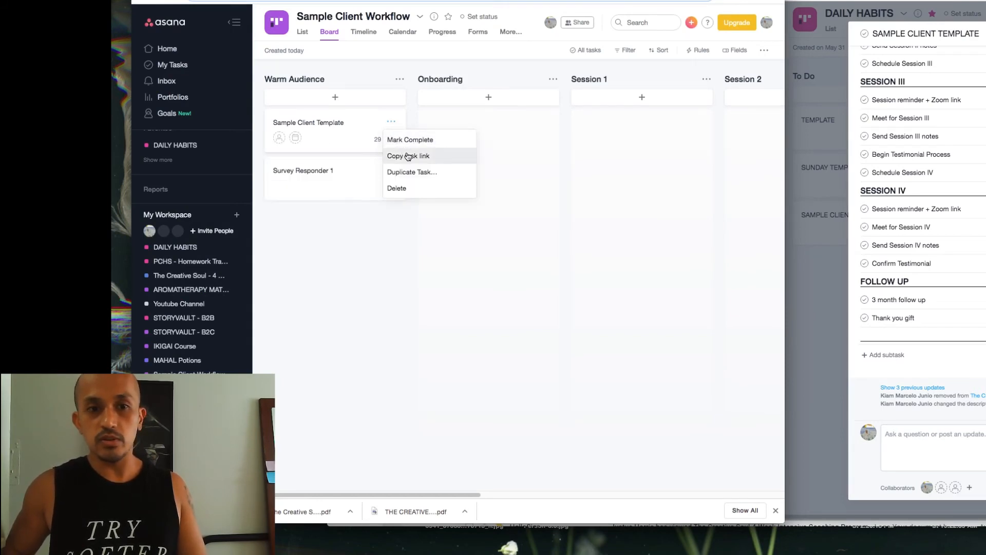
click(408, 172)
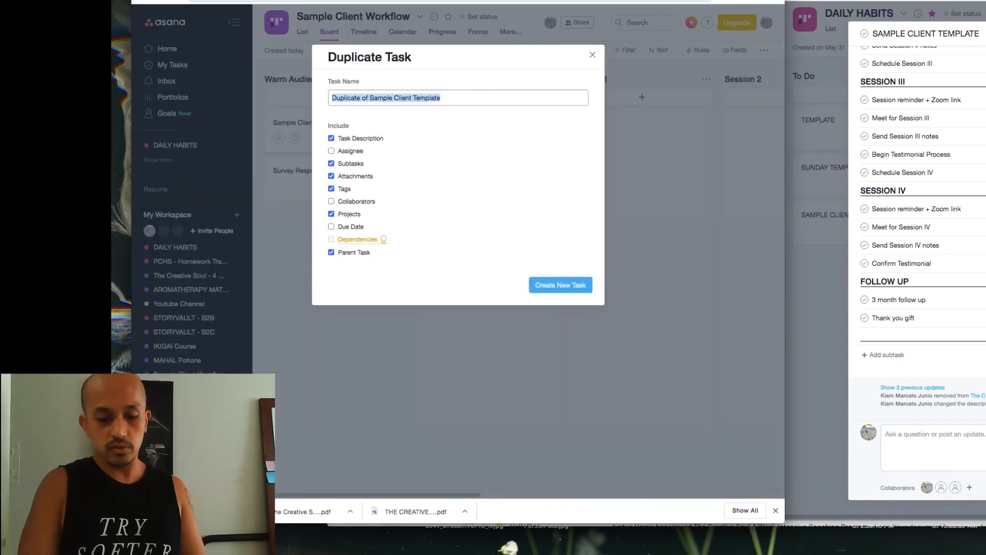
text(Survey Respond)
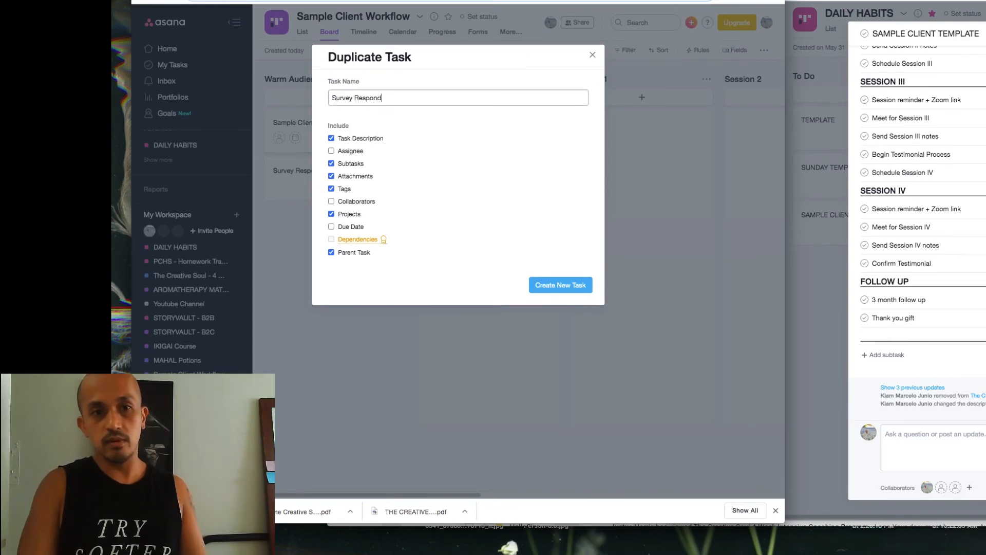
text(er 2)
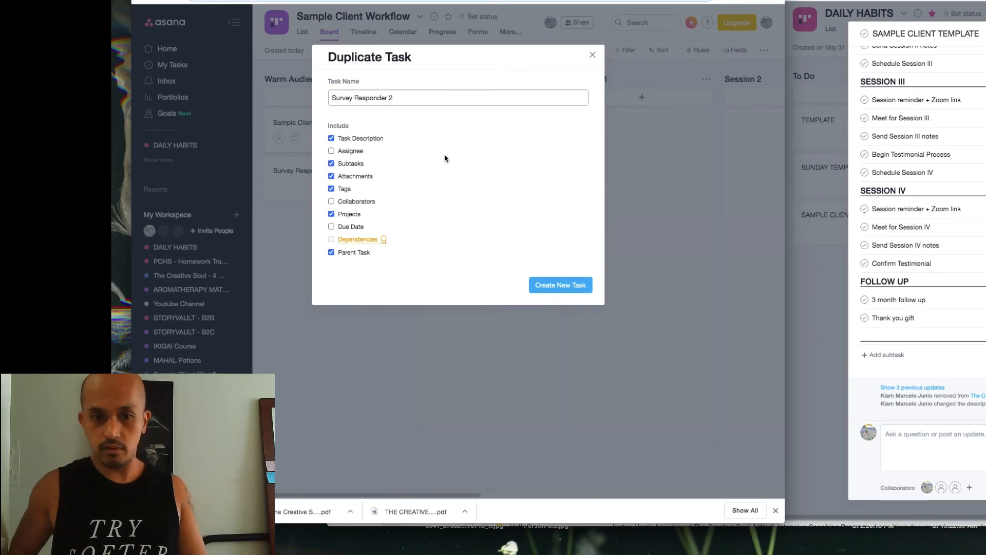
click(580, 285)
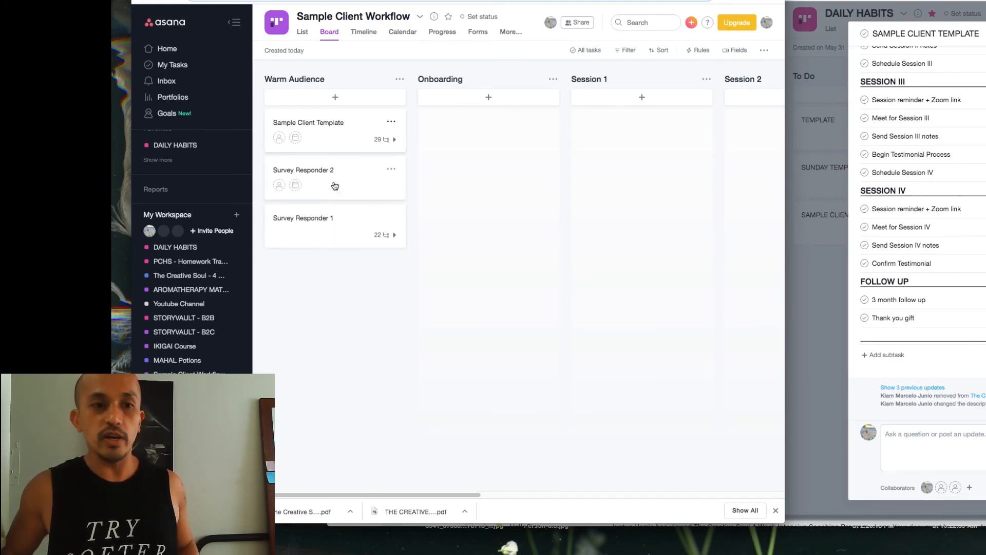
drag(345, 229, 347, 176)
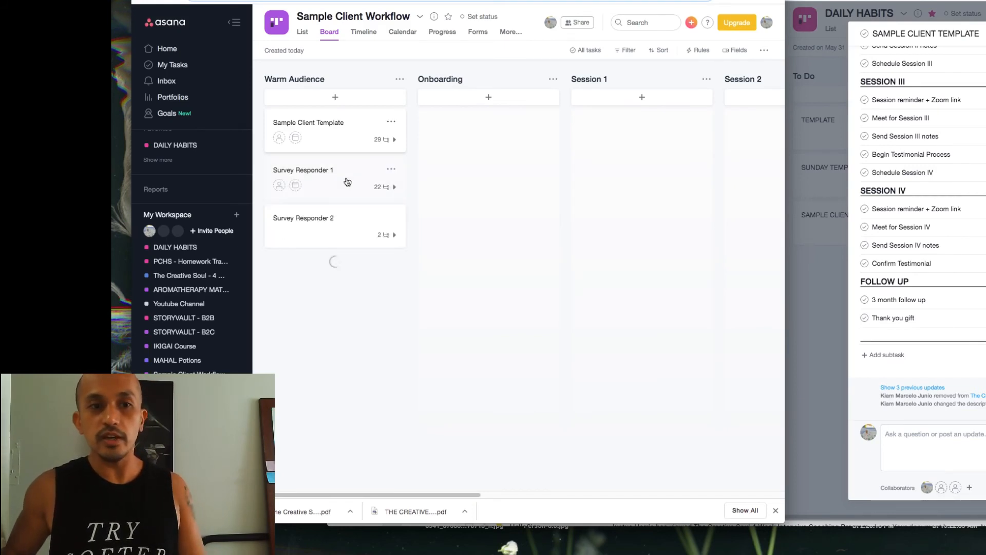
Open Survey Responder 1 and mark all five Warm Audience subtasks complete, from "Interested" in the survey through Follow Up Strategy Call.
click(348, 181)
scroll(329, 173, down, 10)
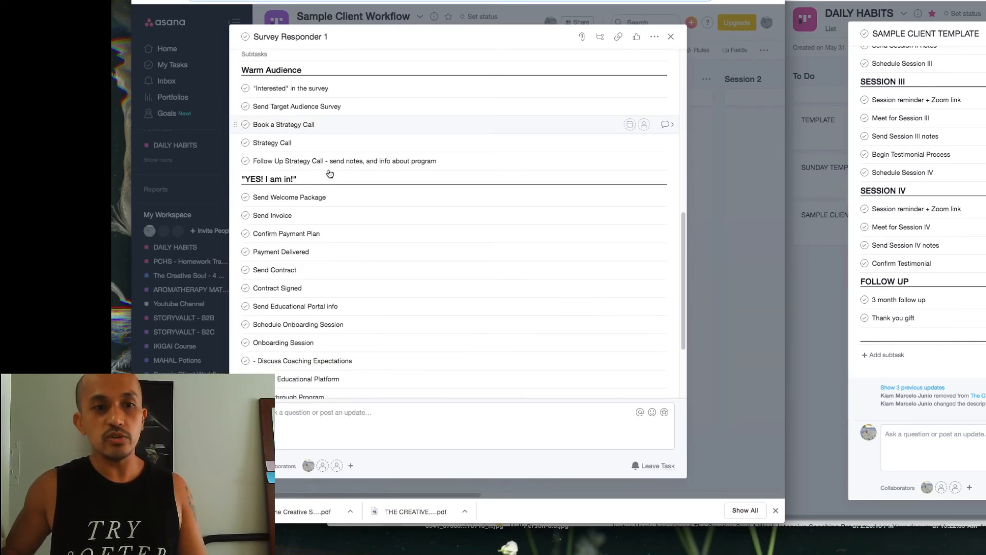
scroll(330, 174, down, 1)
scroll(260, 107, up, 2)
click(246, 106)
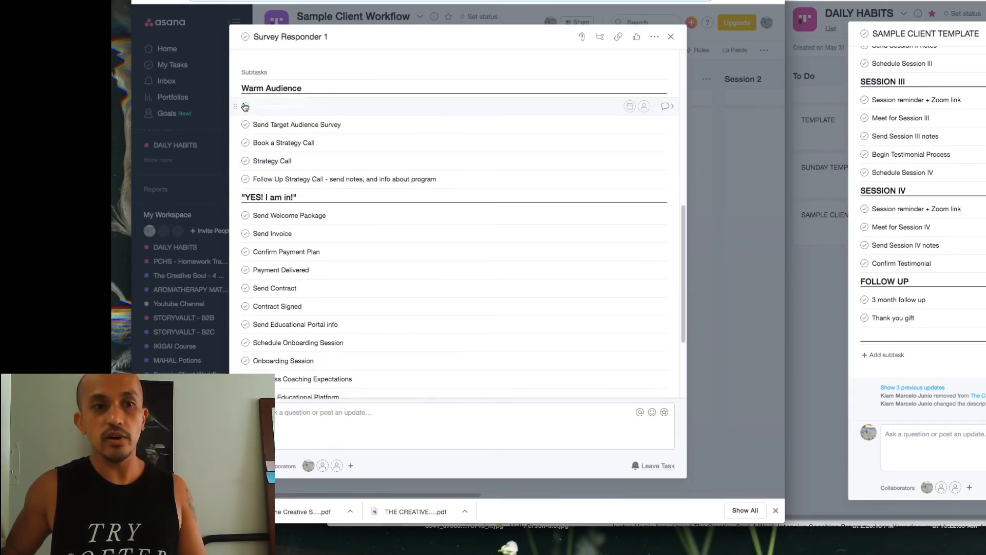
click(246, 124)
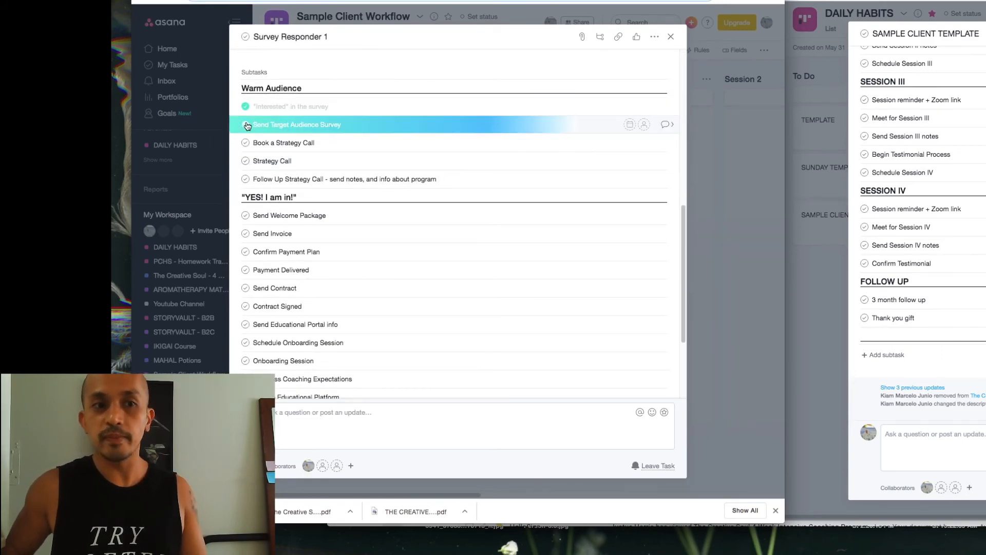
click(245, 143)
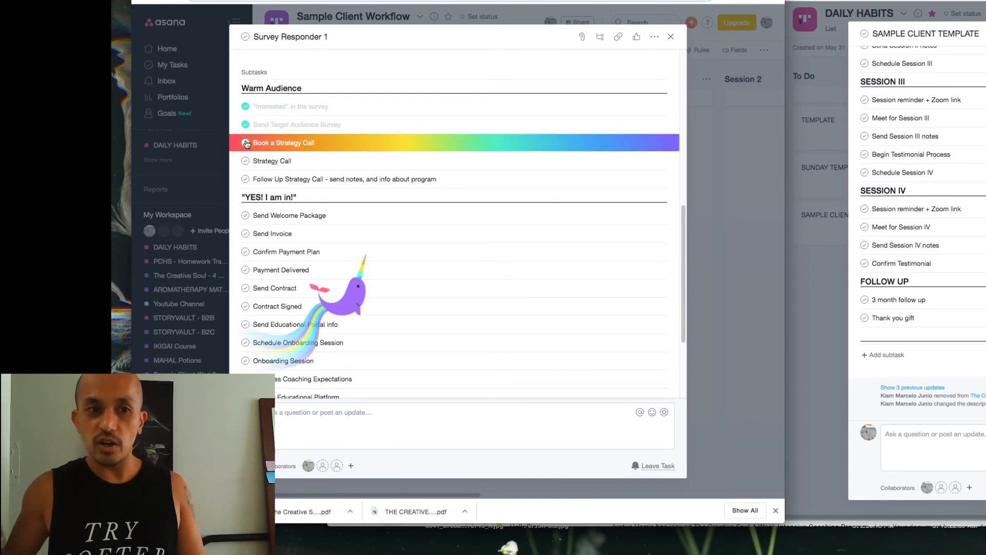
click(245, 161)
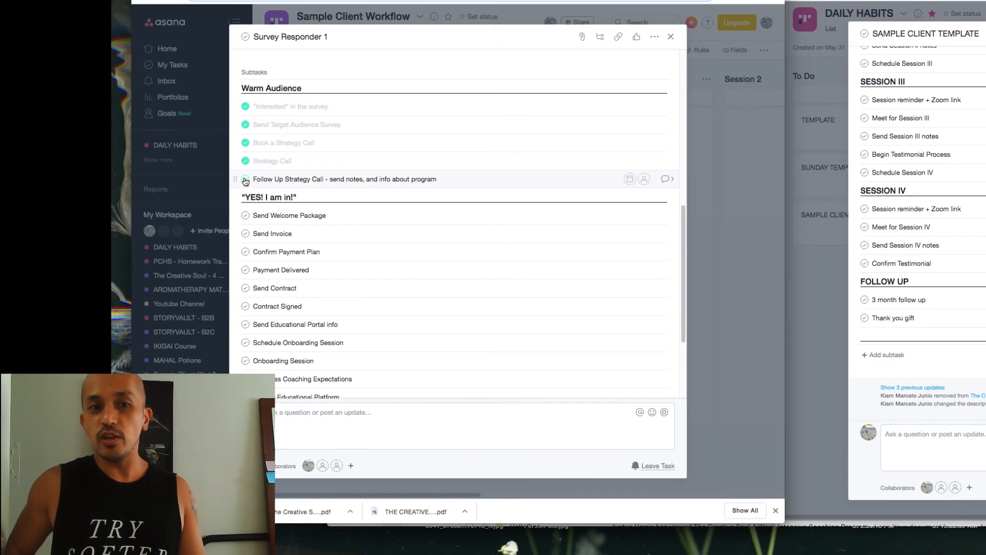
click(246, 180)
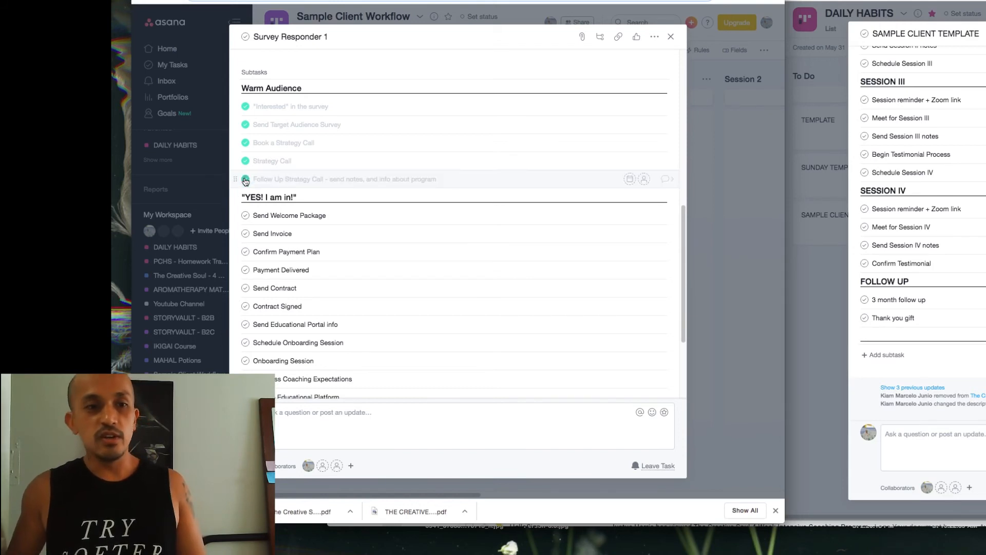
Mark the "YES! I am in!" subtasks complete from Send Welcome Package through Schedule Onboarding Session, and close Survey Responder 1.
click(245, 217)
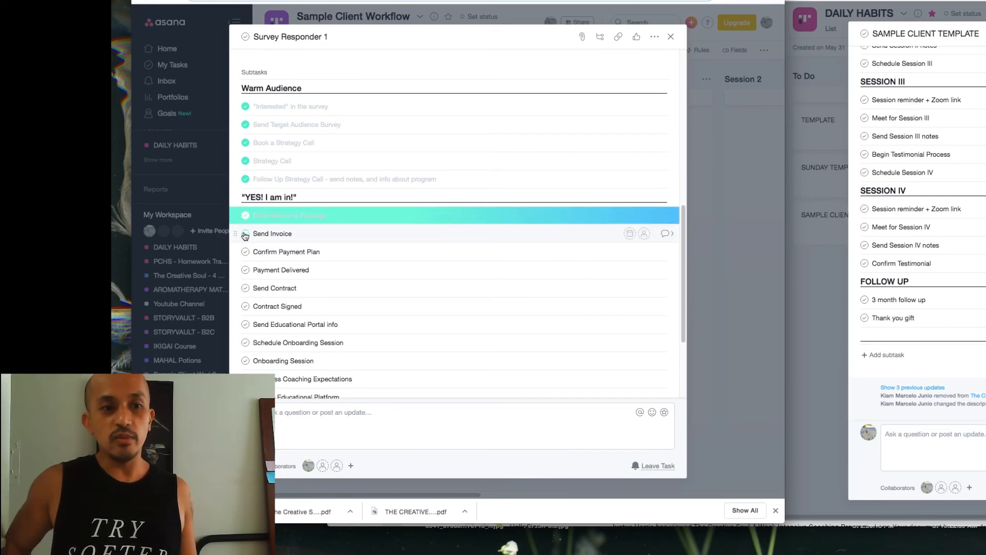
click(245, 236)
click(245, 252)
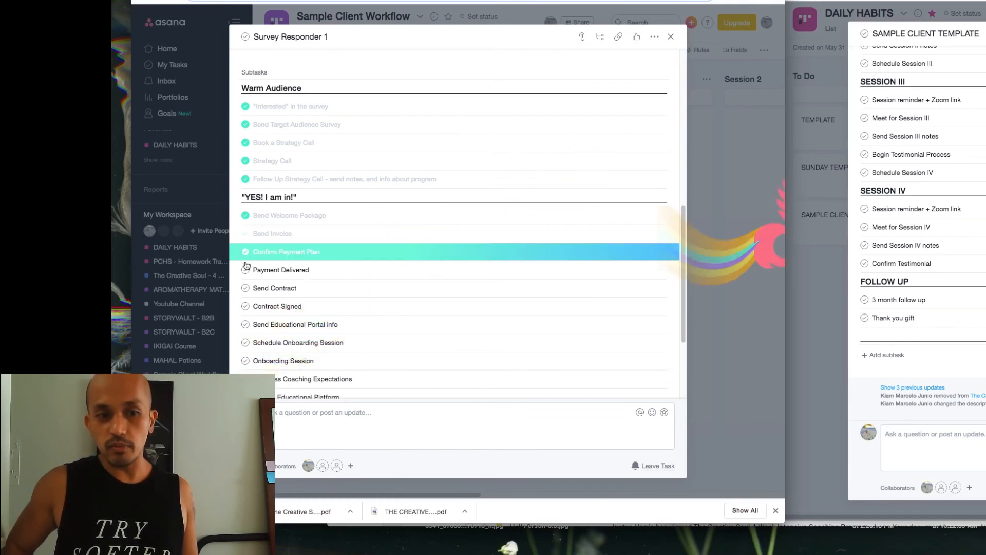
click(245, 270)
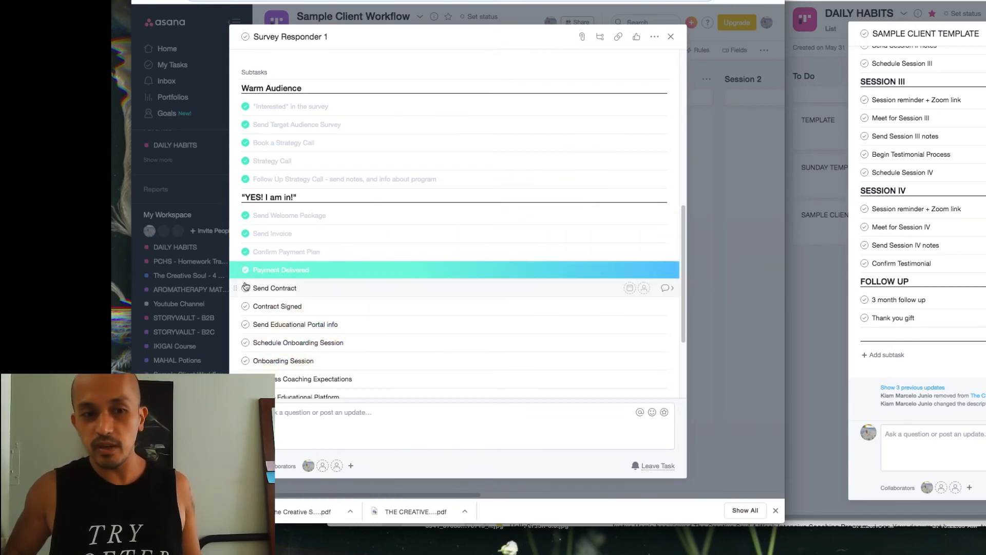
click(246, 289)
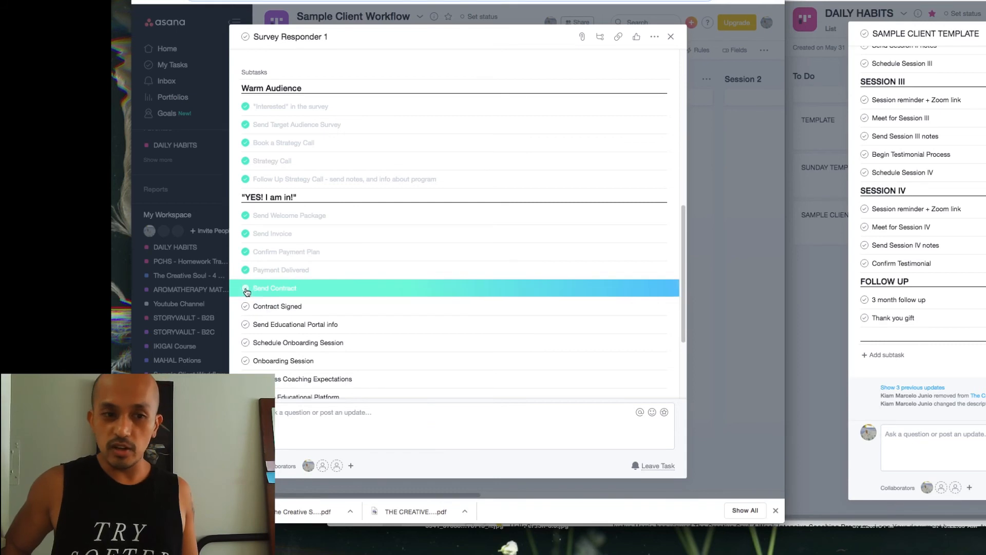
click(245, 307)
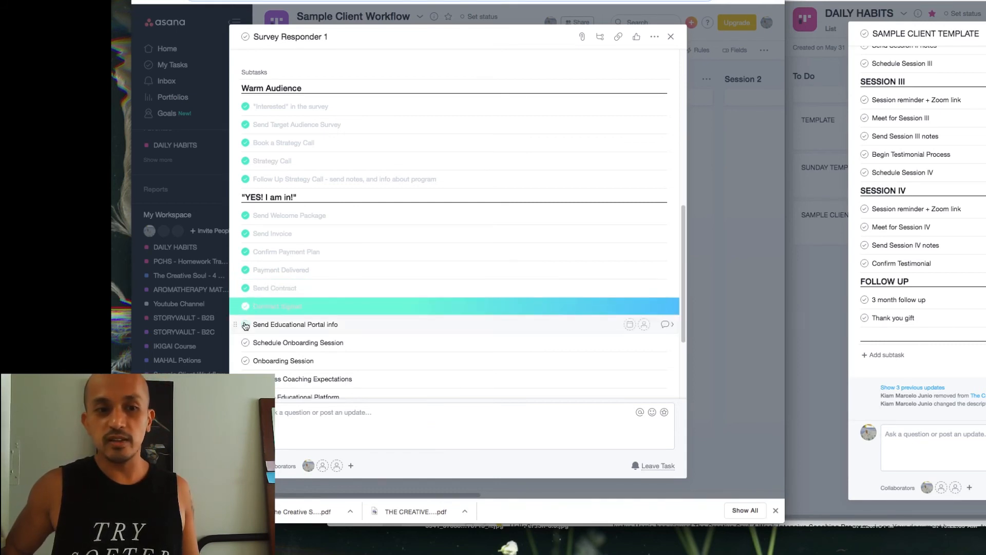
click(246, 325)
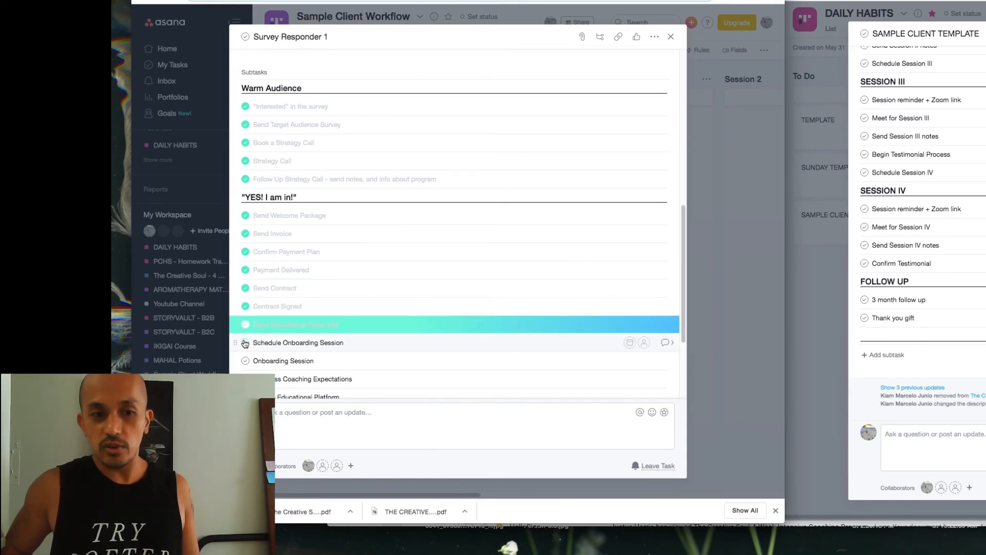
click(245, 343)
click(245, 361)
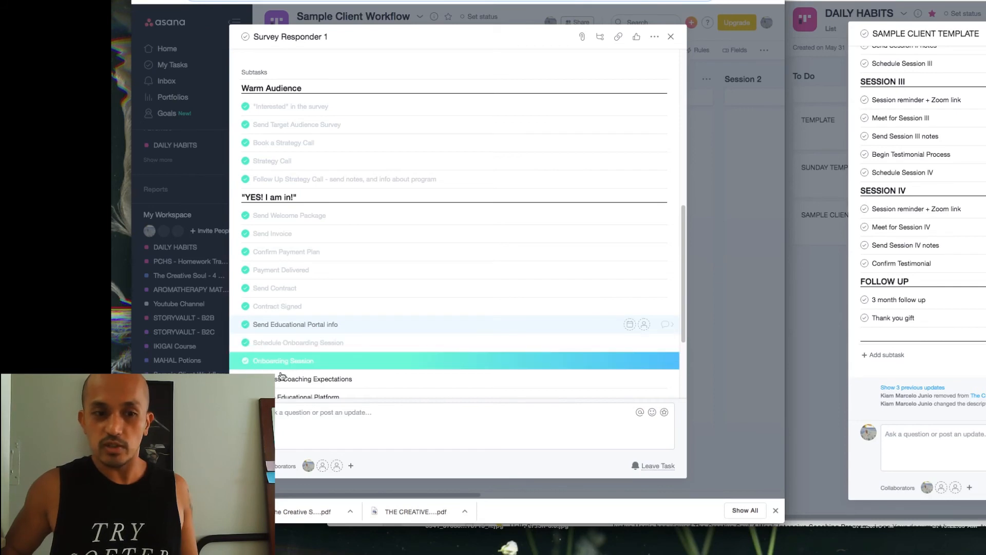
click(246, 361)
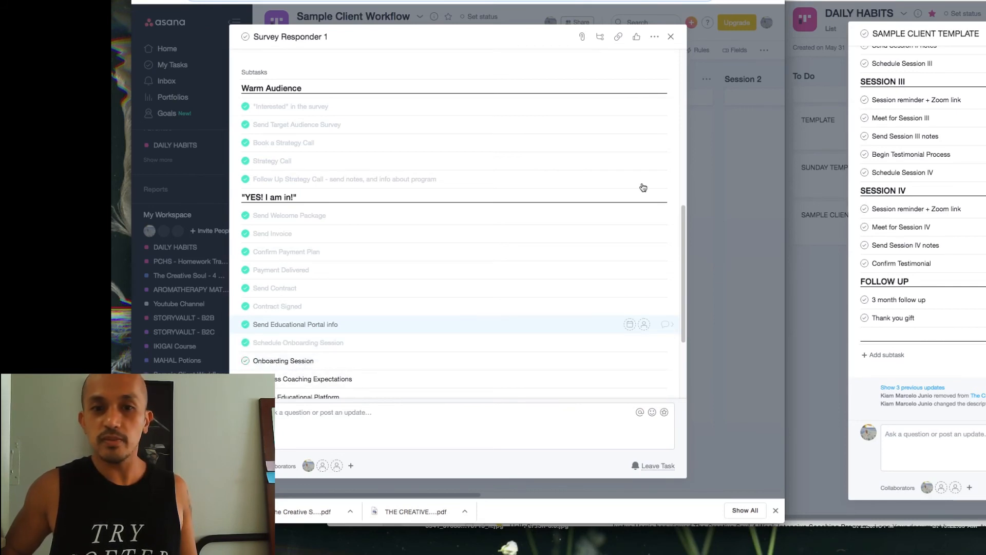
click(708, 208)
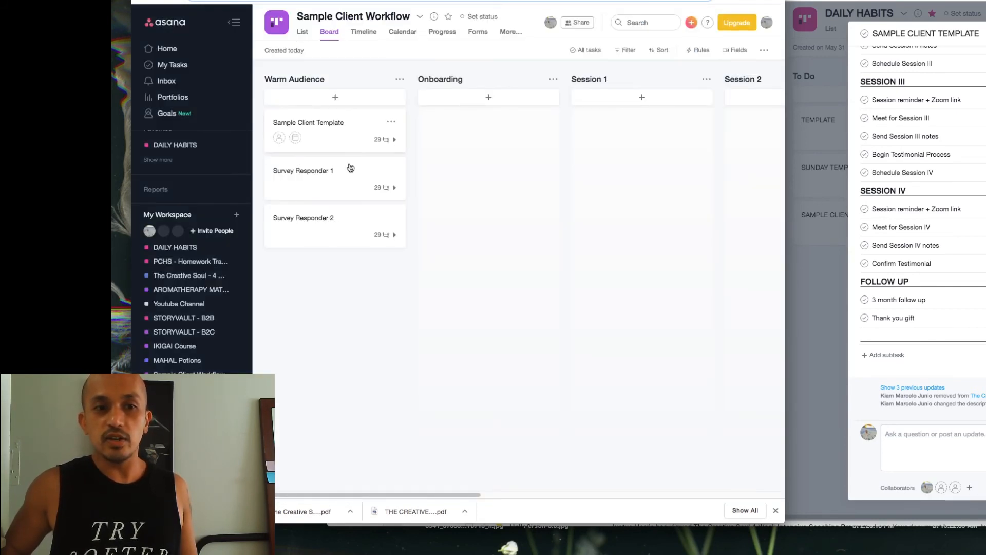
Move the Survey Responder 1 card to the Onboarding column, then open its details briefly and close them.
drag(350, 168, 486, 126)
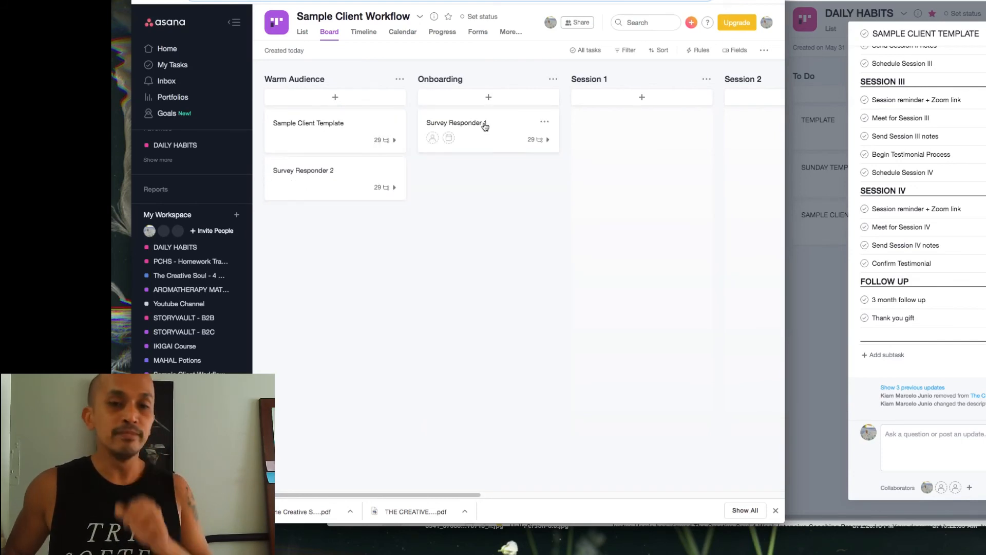
click(485, 127)
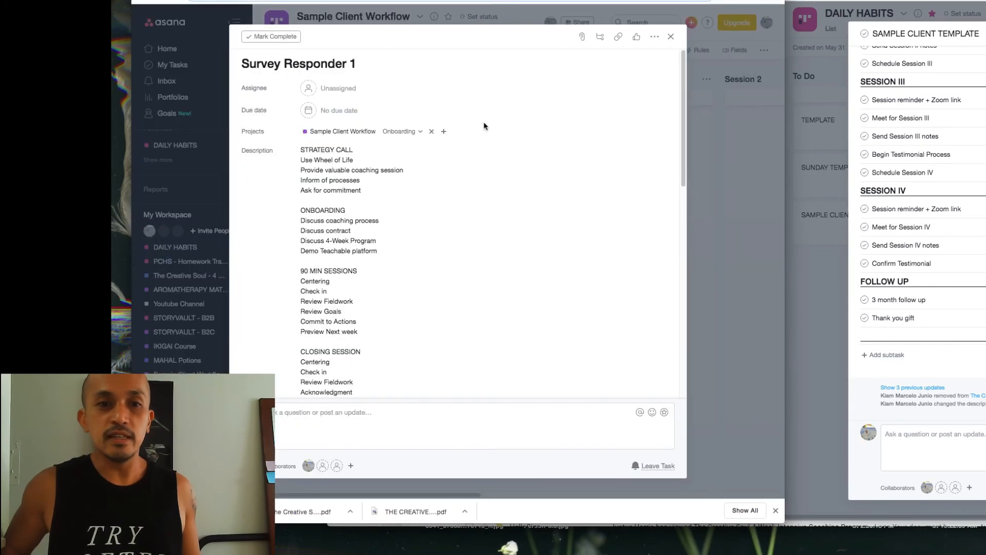
click(716, 196)
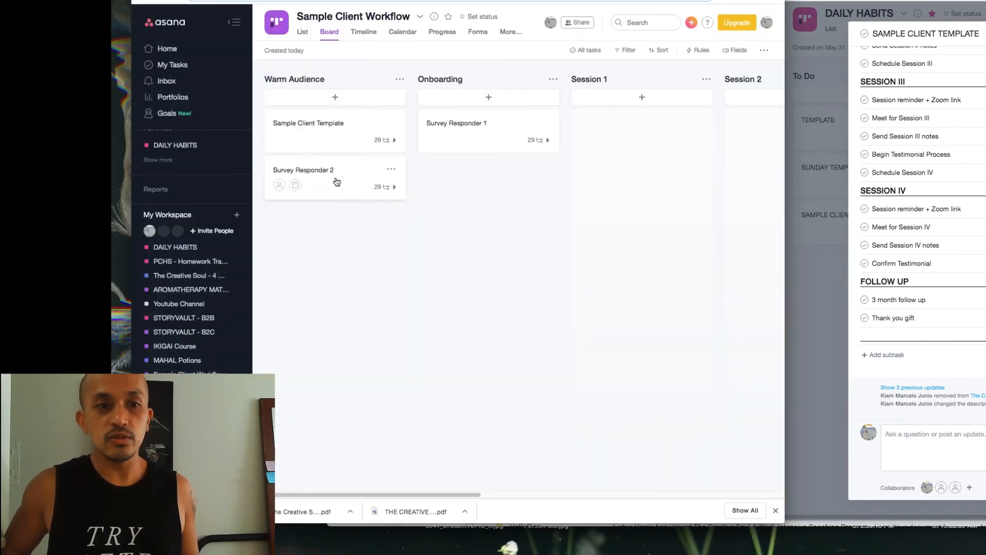
Mark all five Warm Audience subtasks of Survey Responder 2 complete, then reopen the task to review its description and close it.
click(336, 181)
scroll(336, 179, down, 10)
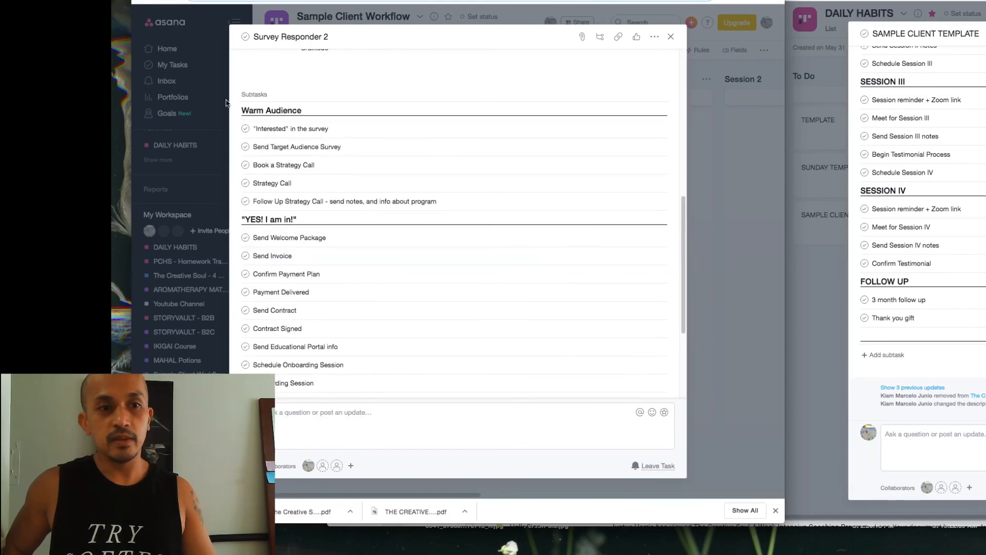
click(247, 131)
shift+click(246, 148)
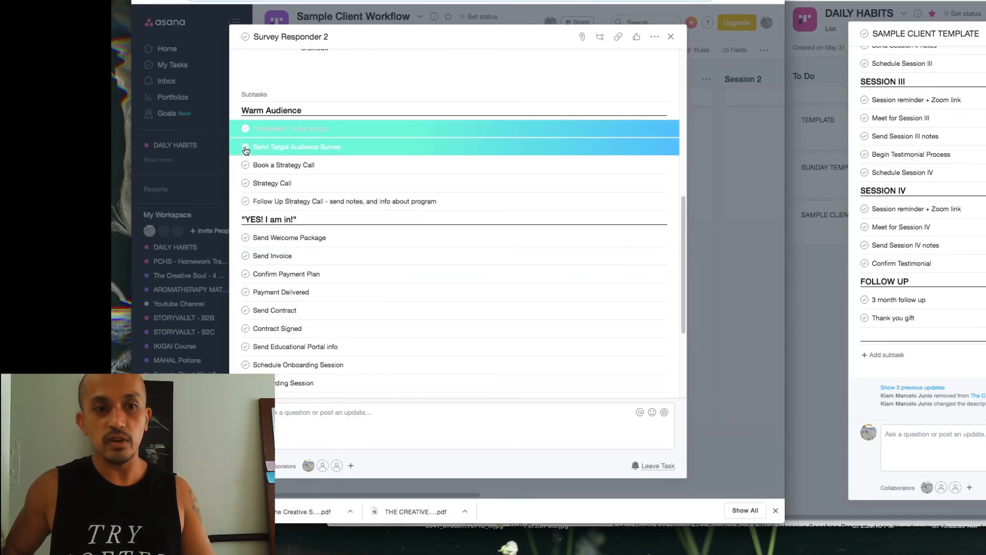
click(246, 165)
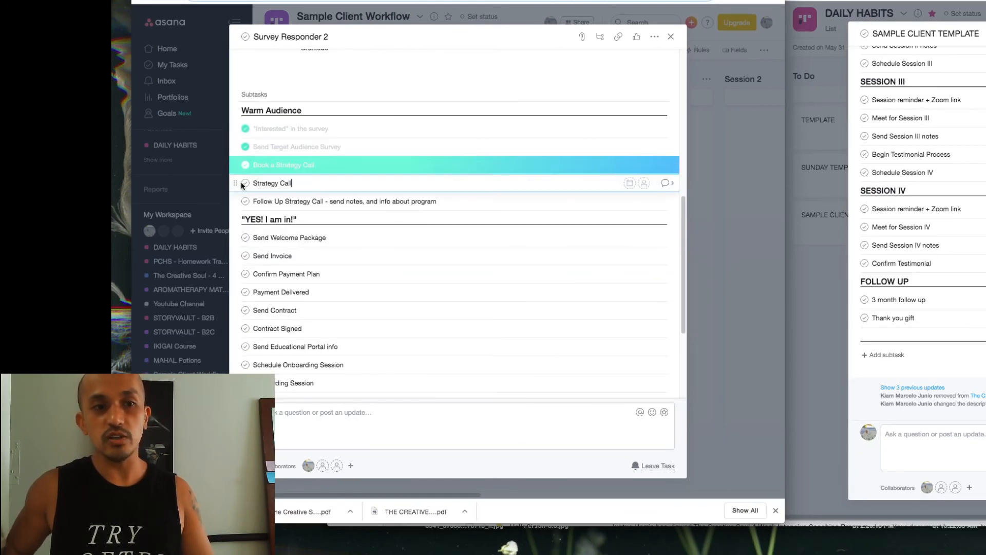
click(243, 183)
click(247, 202)
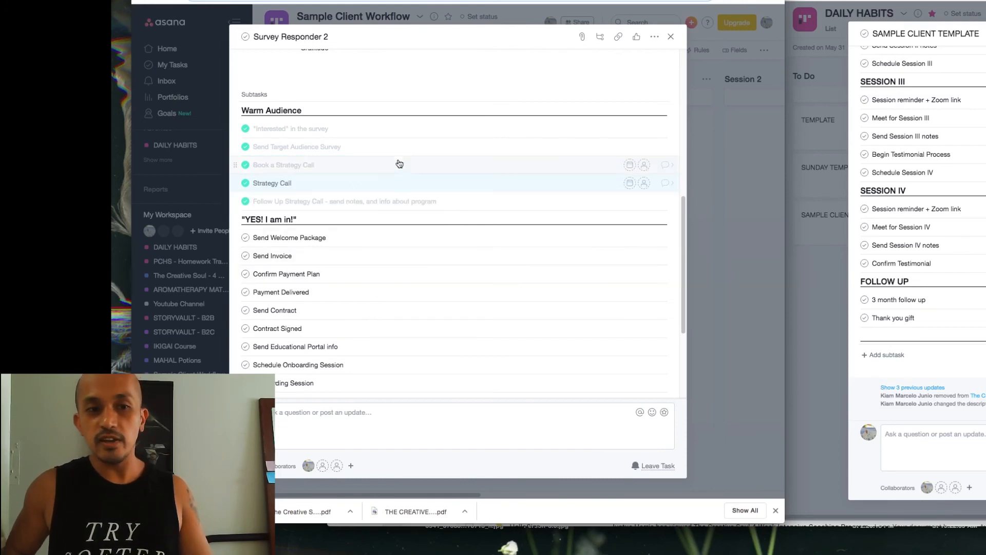
click(708, 164)
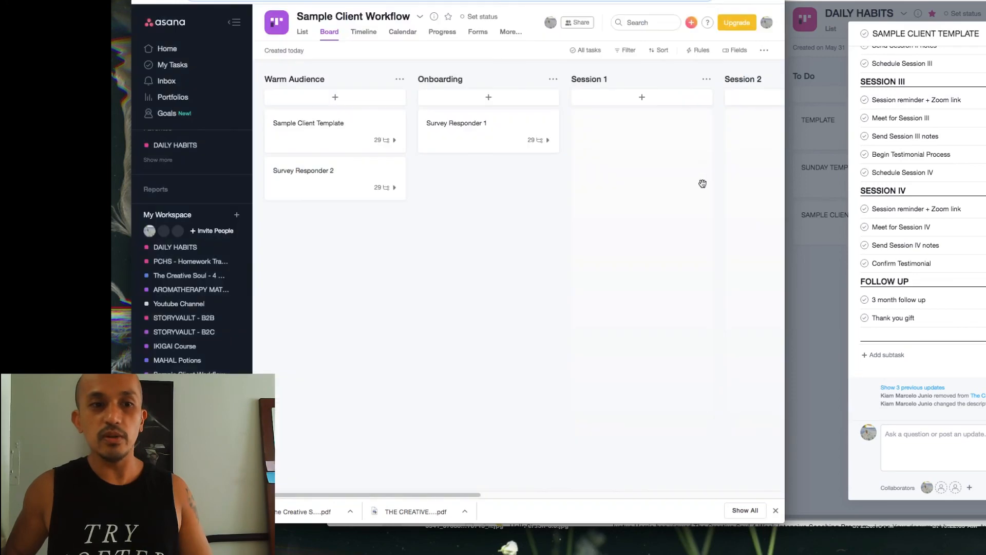
click(342, 184)
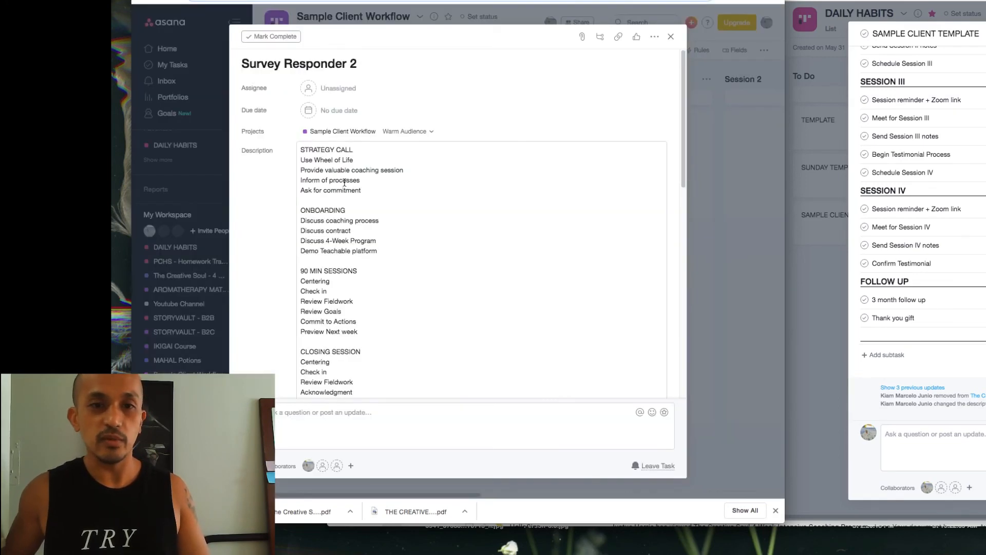
click(703, 194)
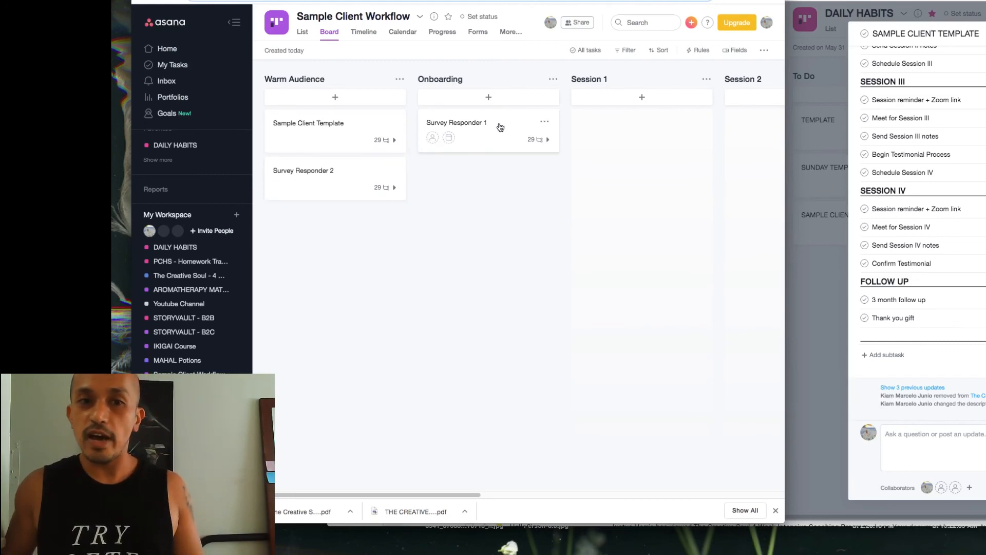
Advance the Survey Responder 1 card from Onboarding through Session 1 and Session 3 to the Follow Up column.
drag(500, 127, 613, 149)
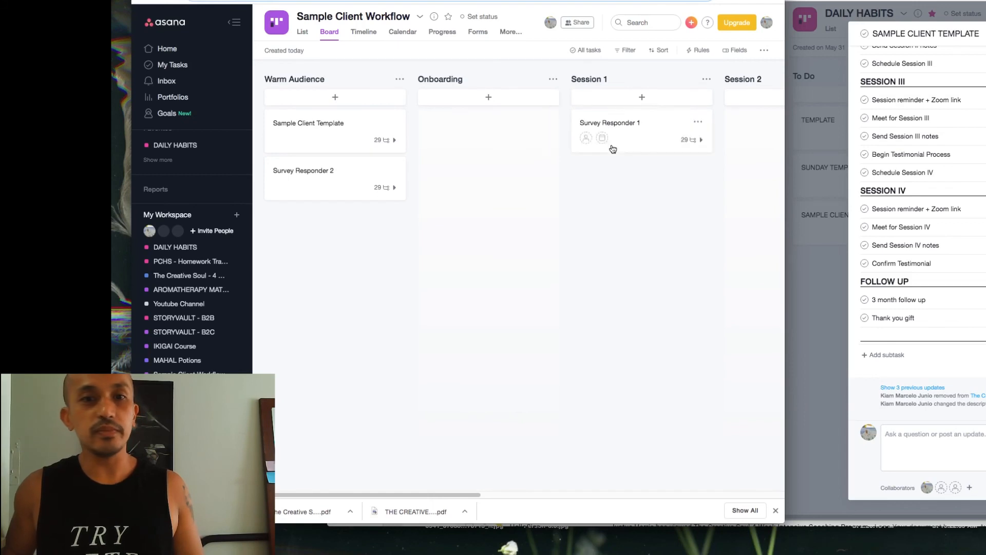
scroll(595, 177, right, 6)
drag(496, 137, 720, 124)
scroll(689, 128, right, 15)
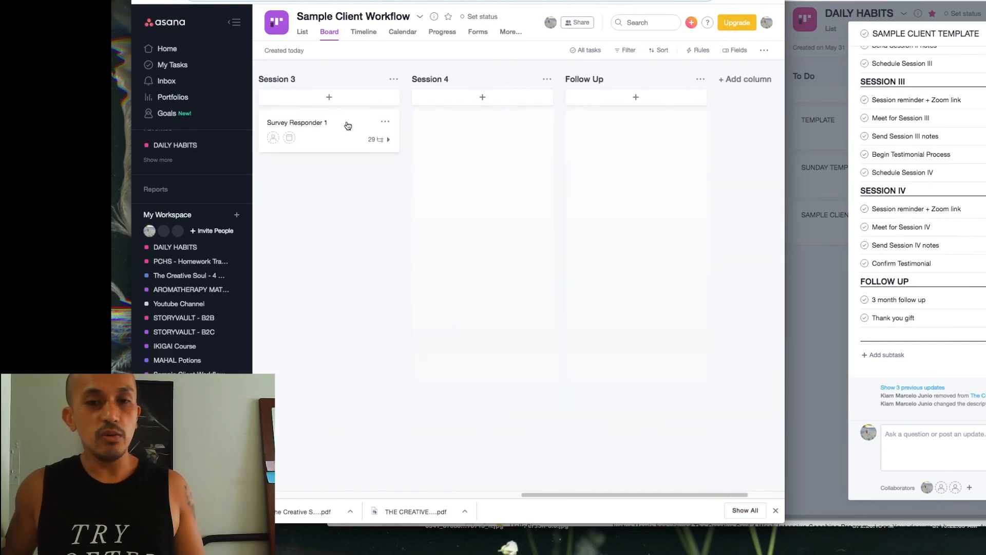
drag(347, 126, 647, 122)
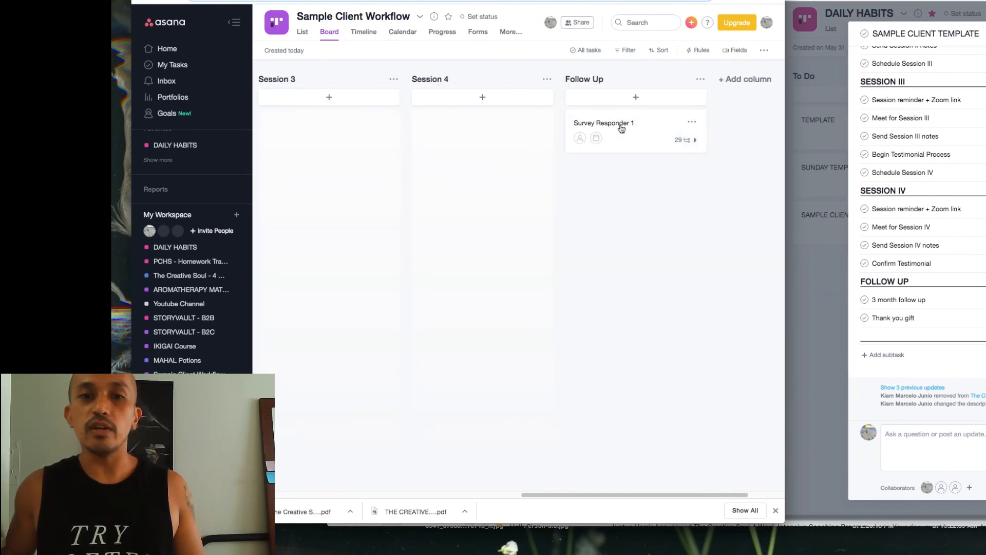
scroll(559, 159, left, 15)
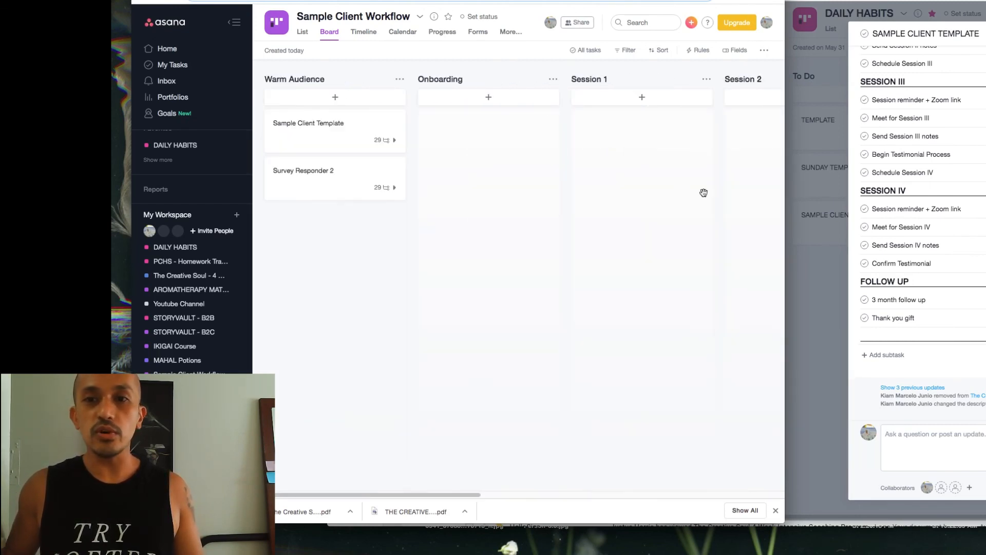
Widen the workflow board window and review the description and subtasks of the SAMPLE CLIENT TEMPLATE task in the DAILY HABITS window.
drag(785, 228, 840, 234)
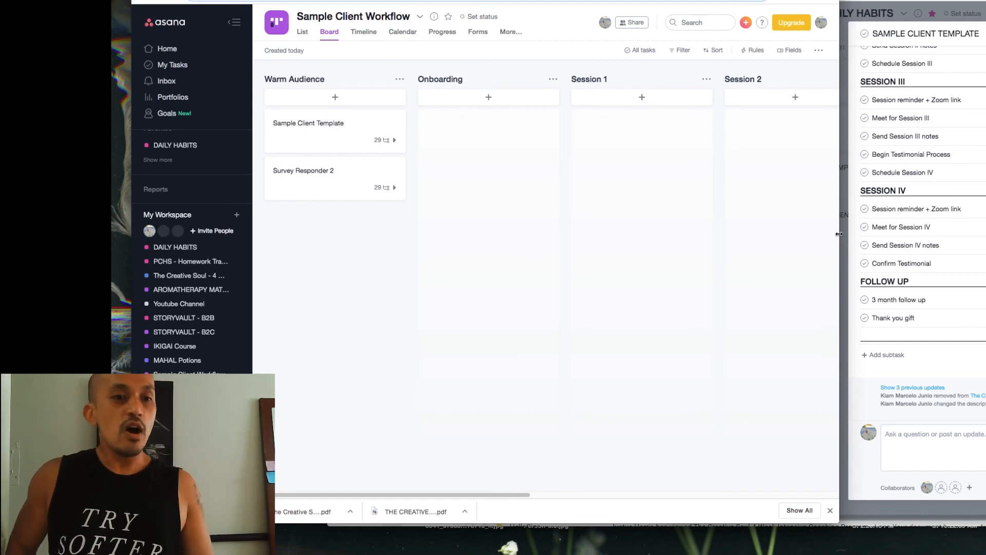
scroll(976, 200, up, 10)
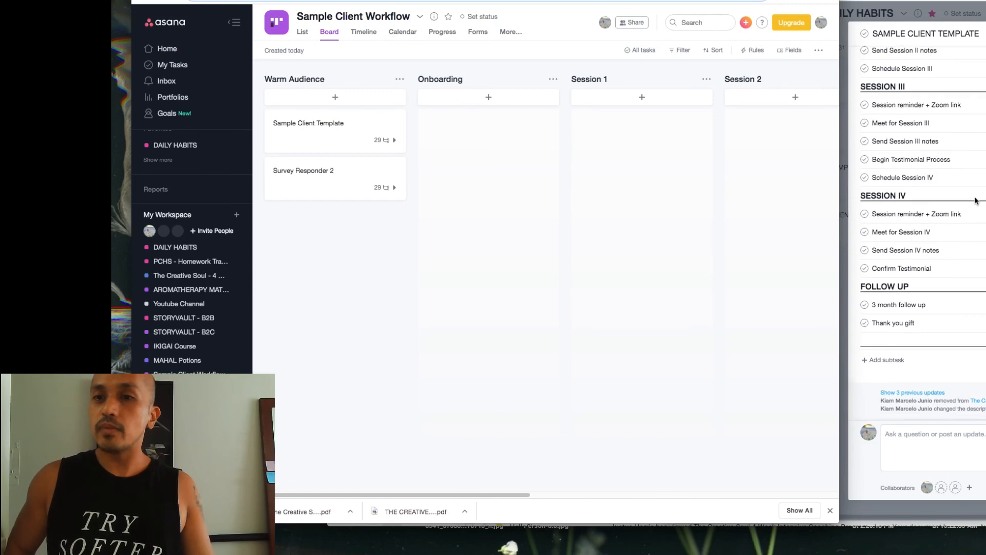
scroll(976, 201, up, 8)
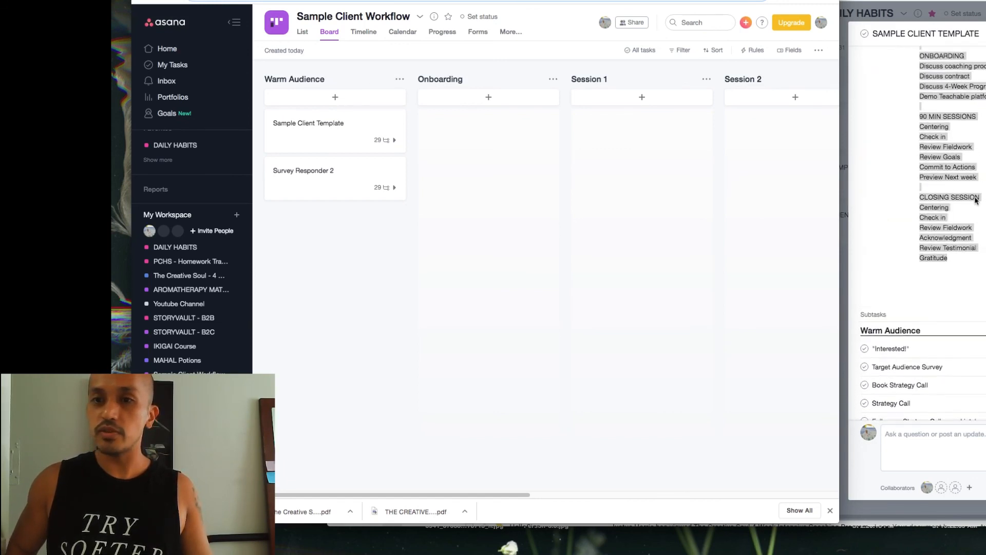
scroll(976, 200, down, 6)
scroll(976, 200, down, 3)
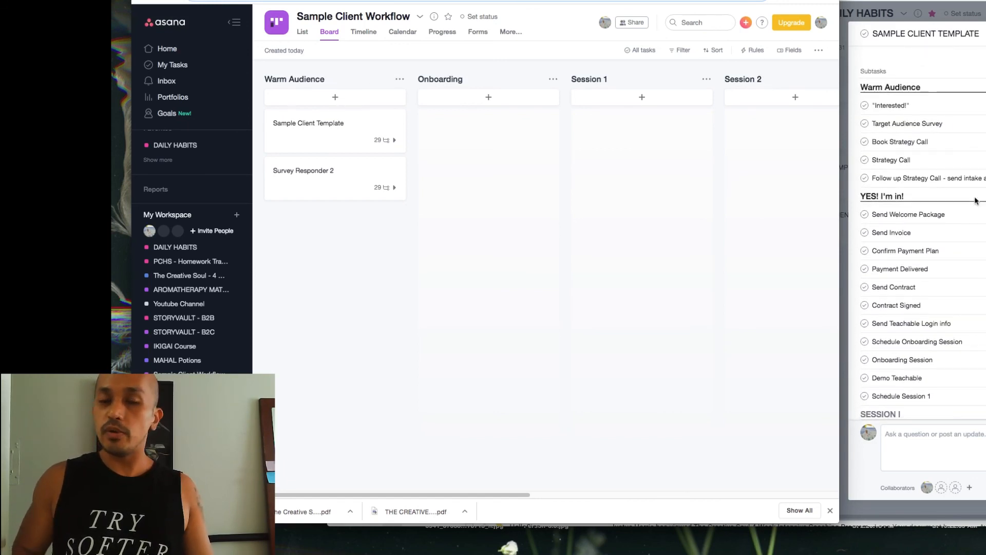